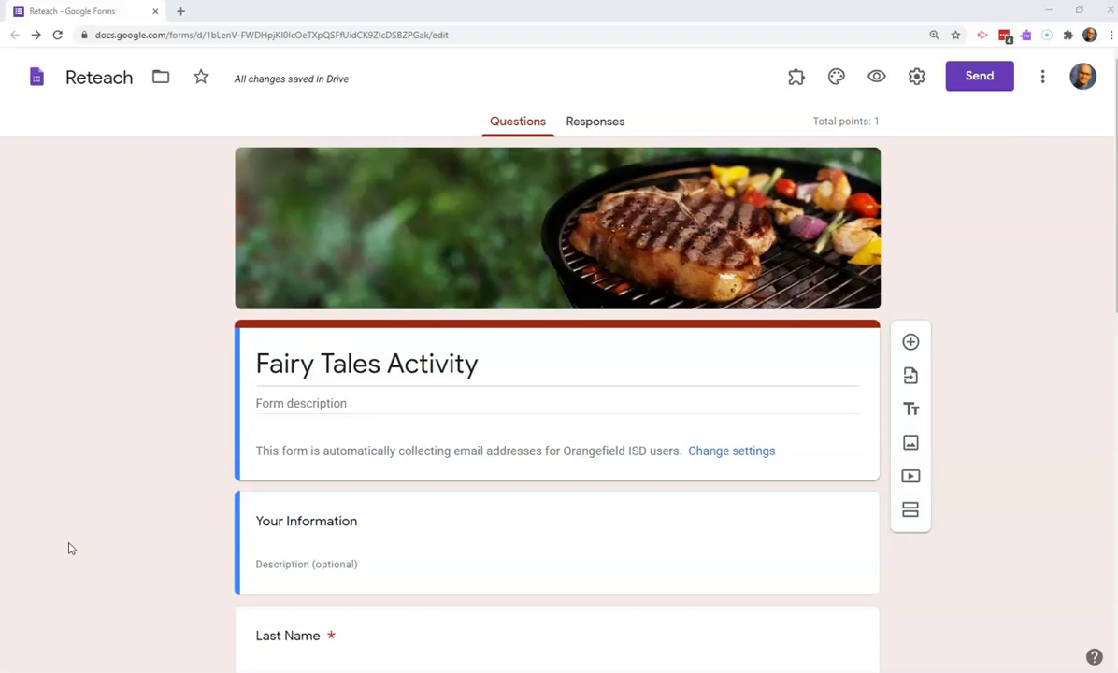
- Scroll down to the Class Period question and select it, ready to insert a section break after it
scroll(524, 220, "down", 4)
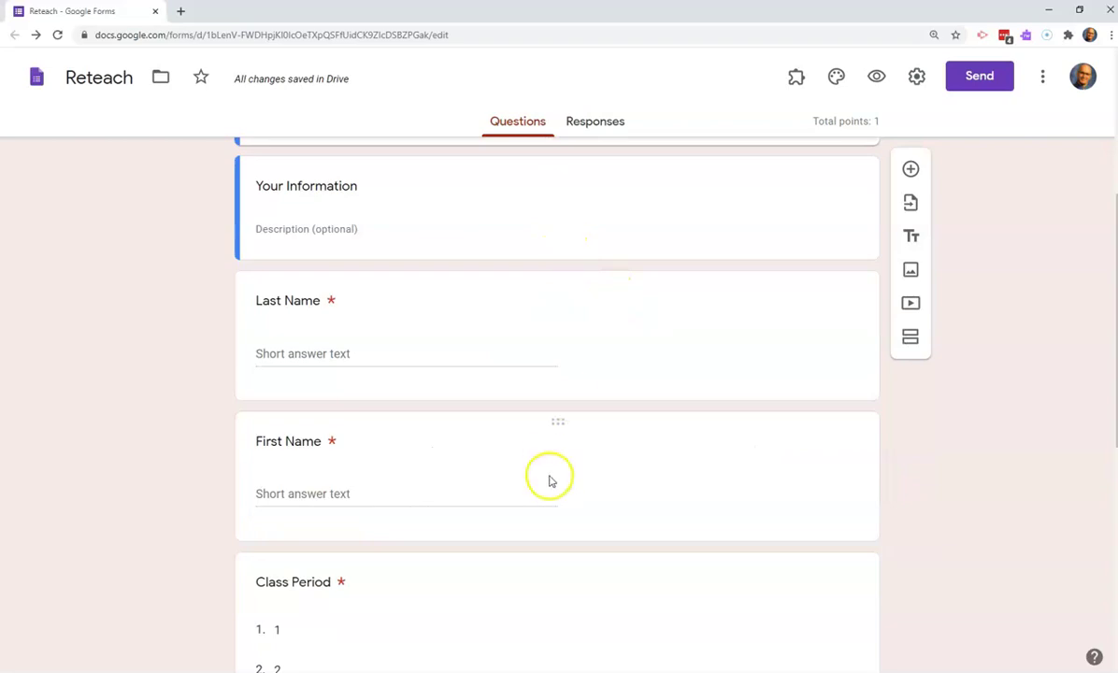
scroll(550, 481, "down", 5)
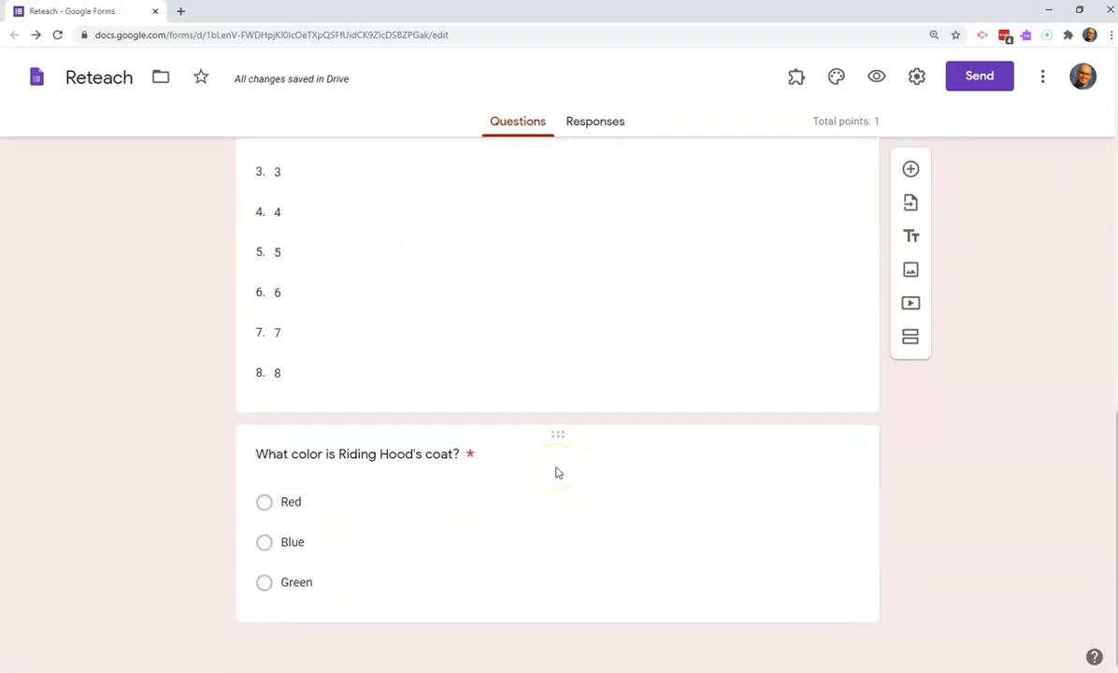
left_click(547, 367)
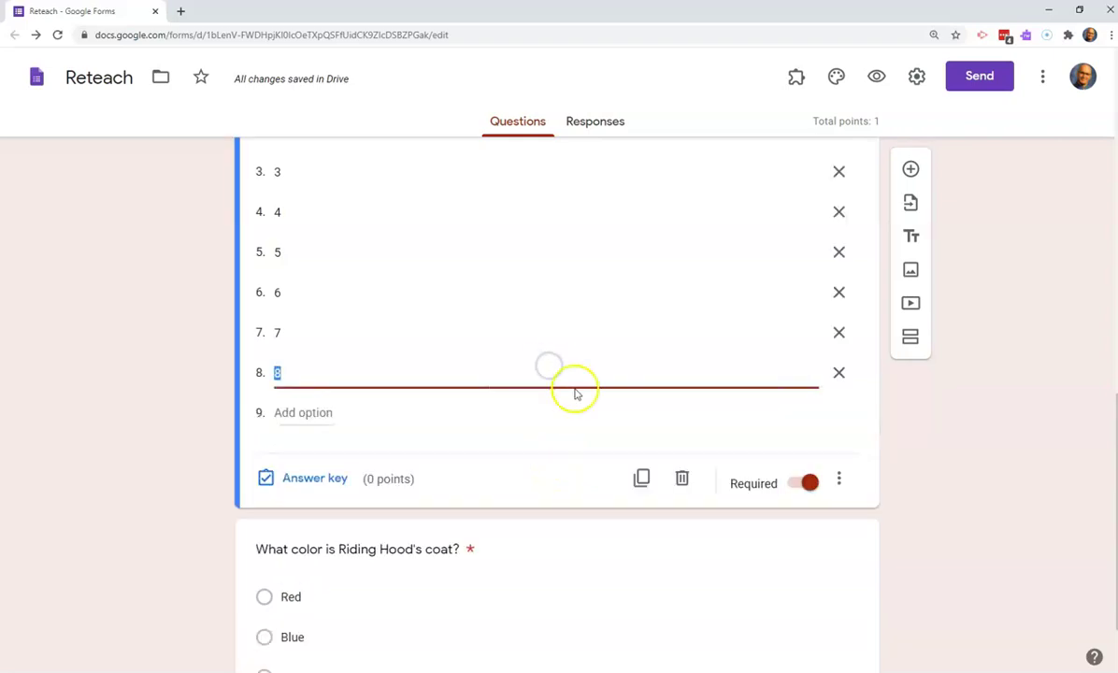
left_click(568, 467)
scroll(566, 459, "up", 5)
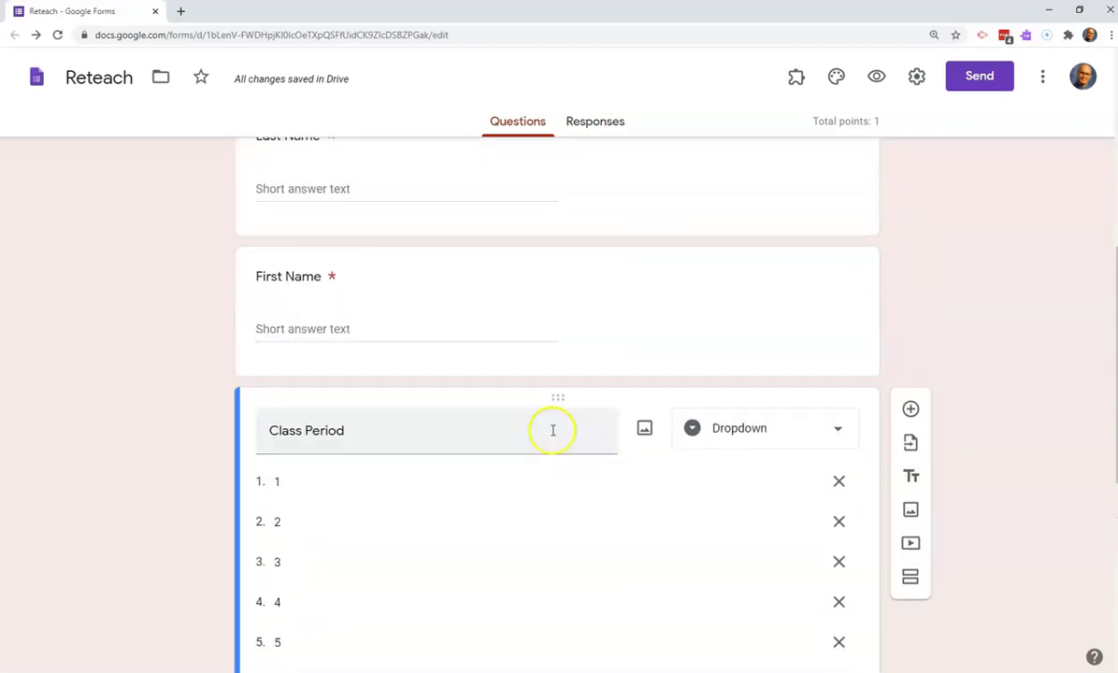
scroll(552, 477, "down", 6)
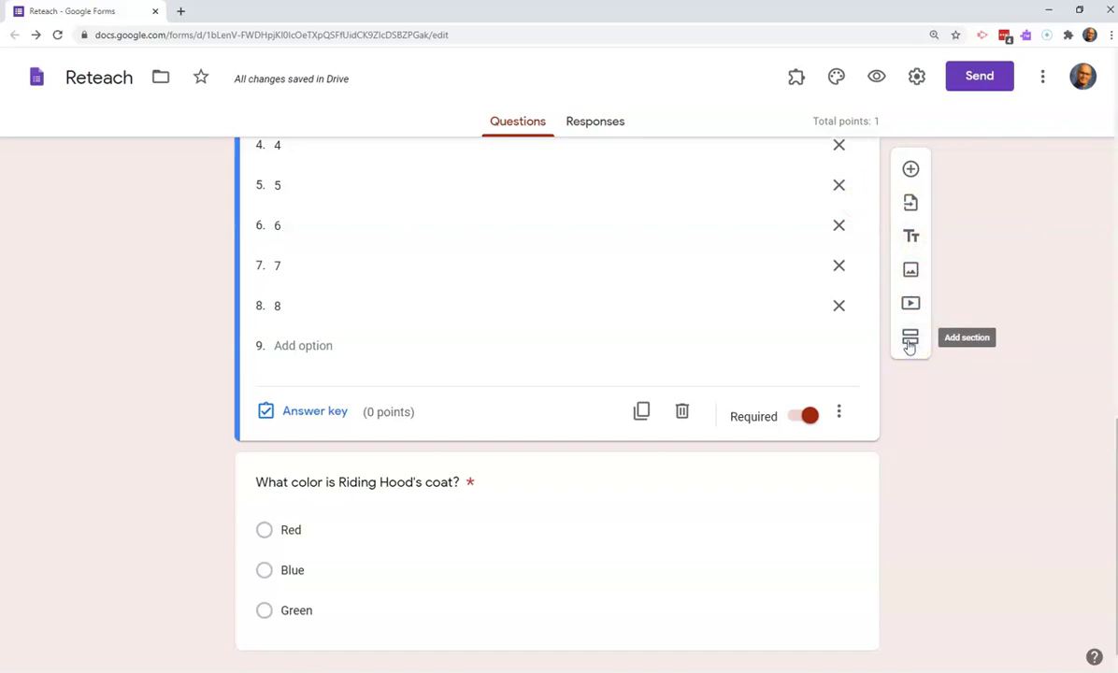
left_click(909, 342)
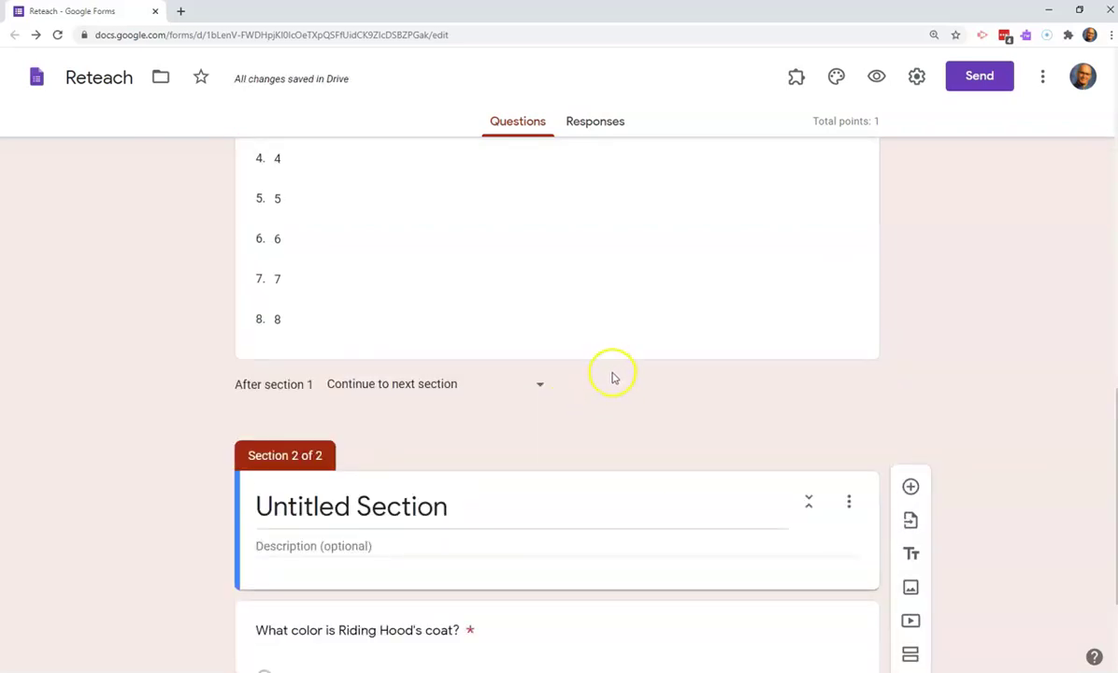
scroll(611, 374, "down", 1)
scroll(621, 382, "up", 3)
scroll(623, 369, "up", 3)
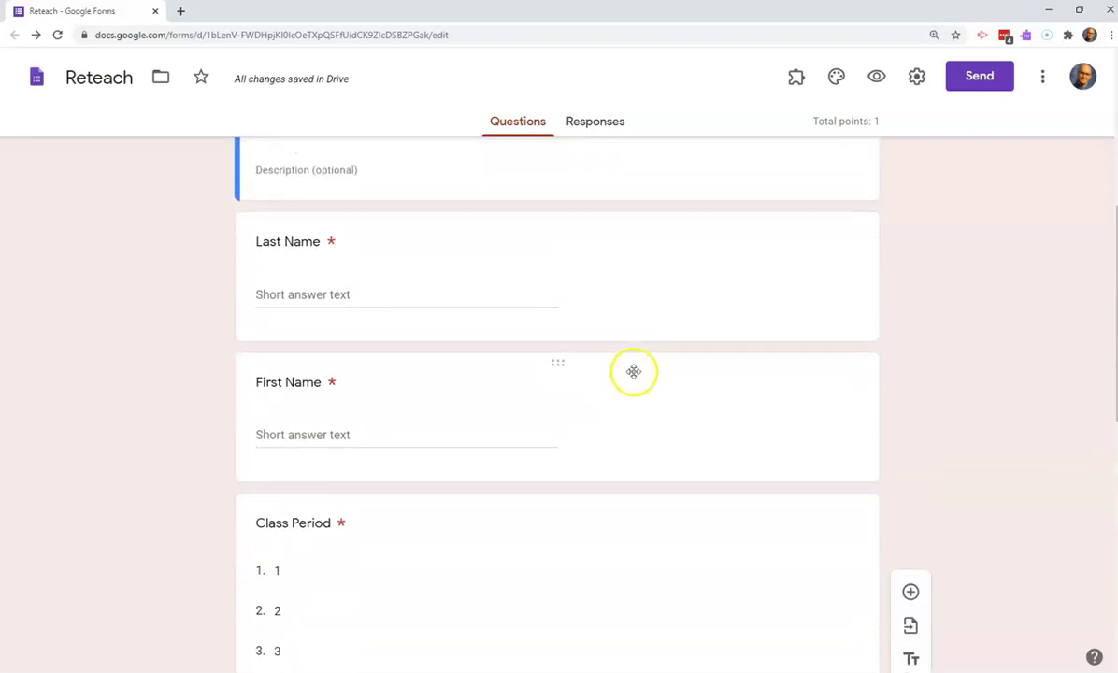
scroll(638, 374, "down", 5)
scroll(643, 378, "down", 2)
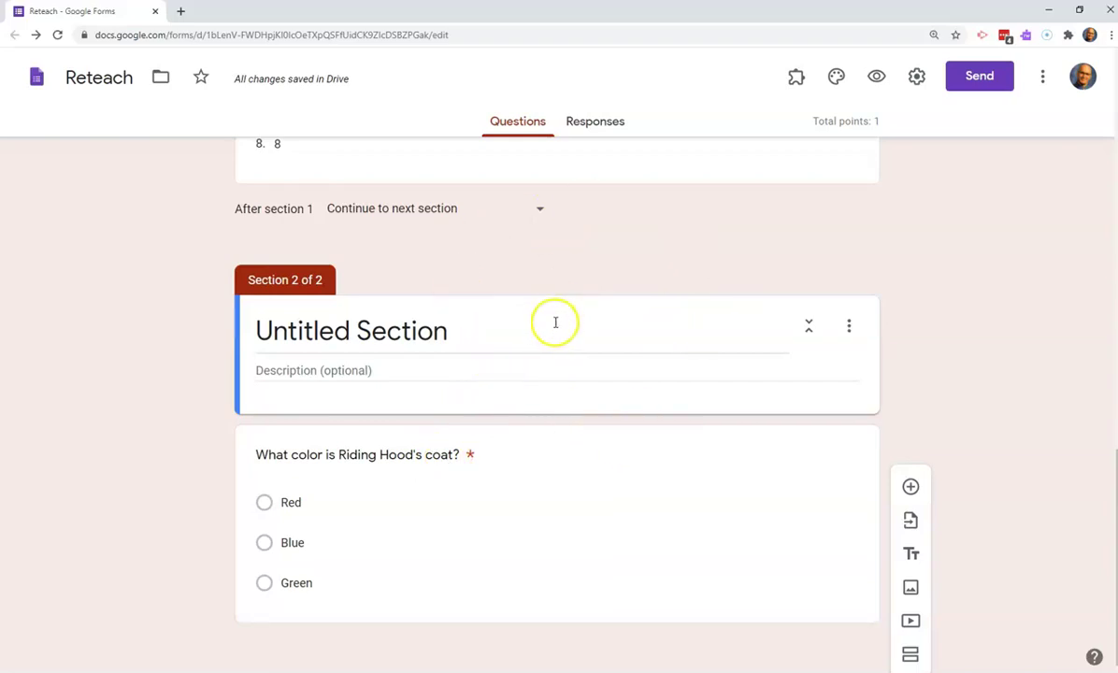
left_click(532, 212)
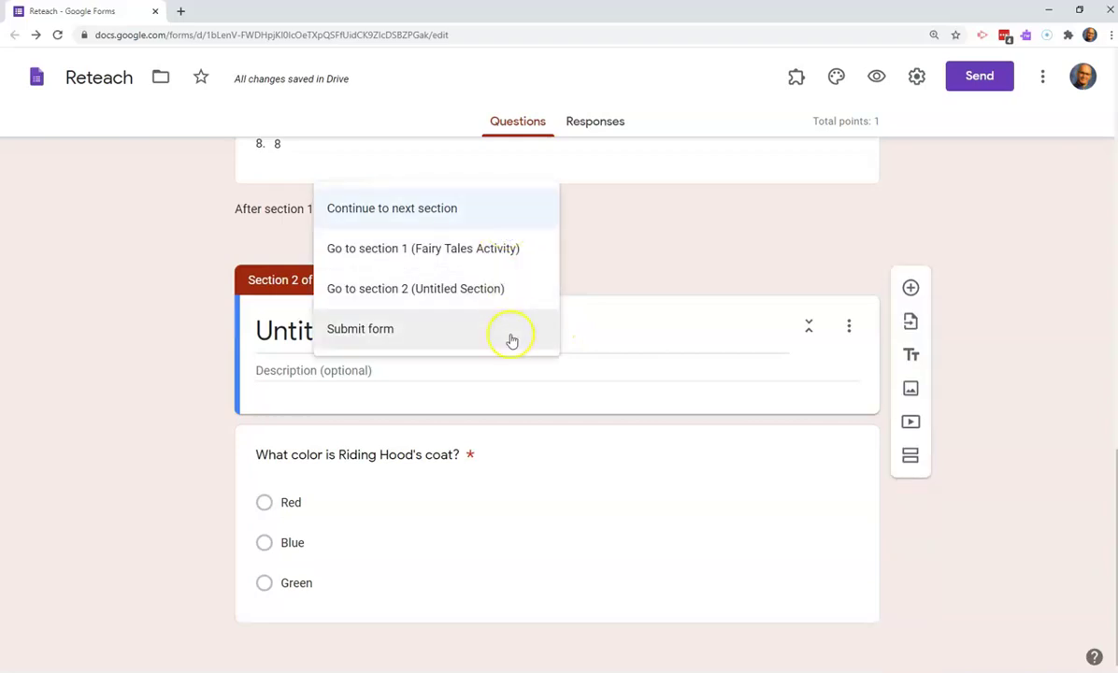
left_click(491, 217)
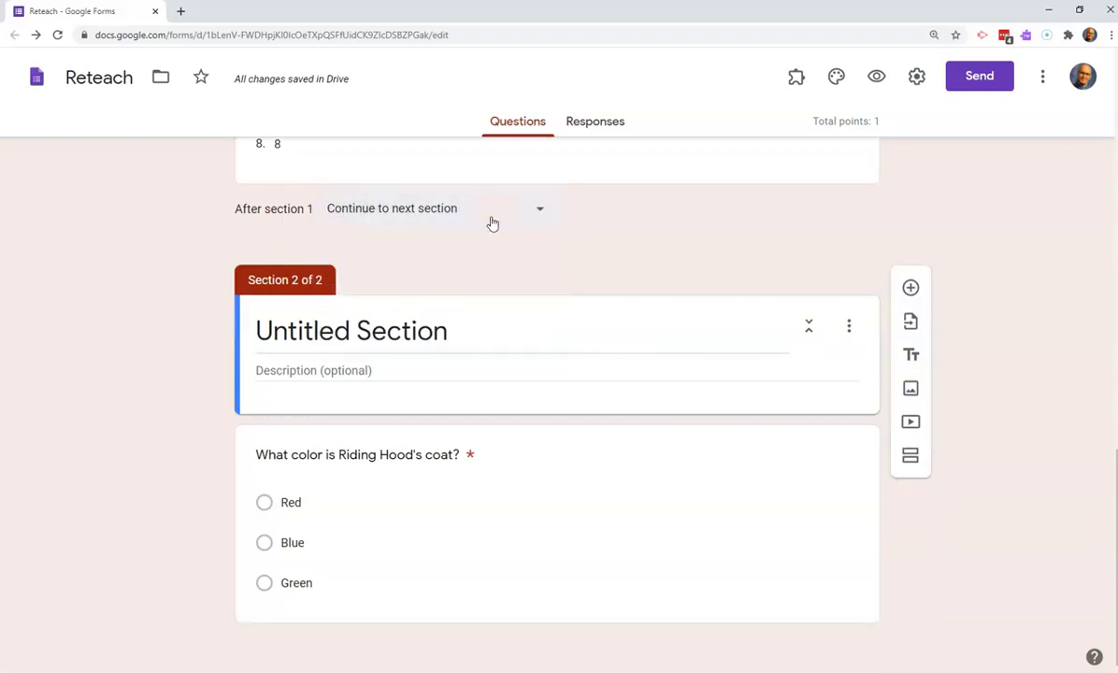
- Replace 'Untitled Section' with the title 'Riding Hood' above the coat colour question
left_click(482, 324)
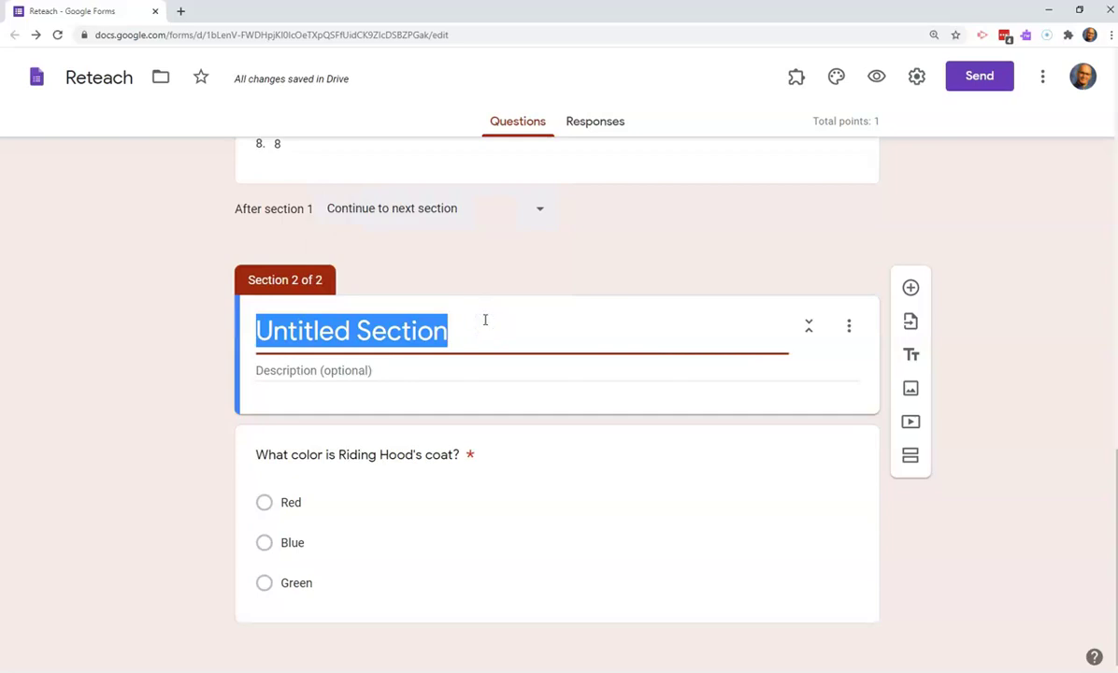
type("Riding ")
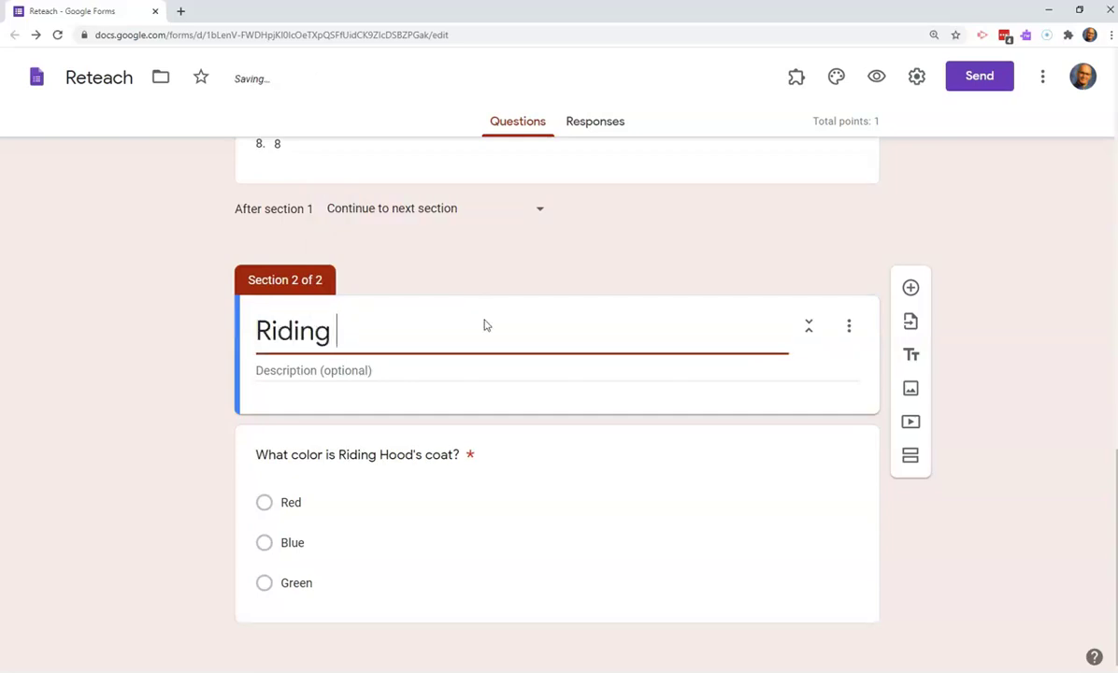
type("Hood")
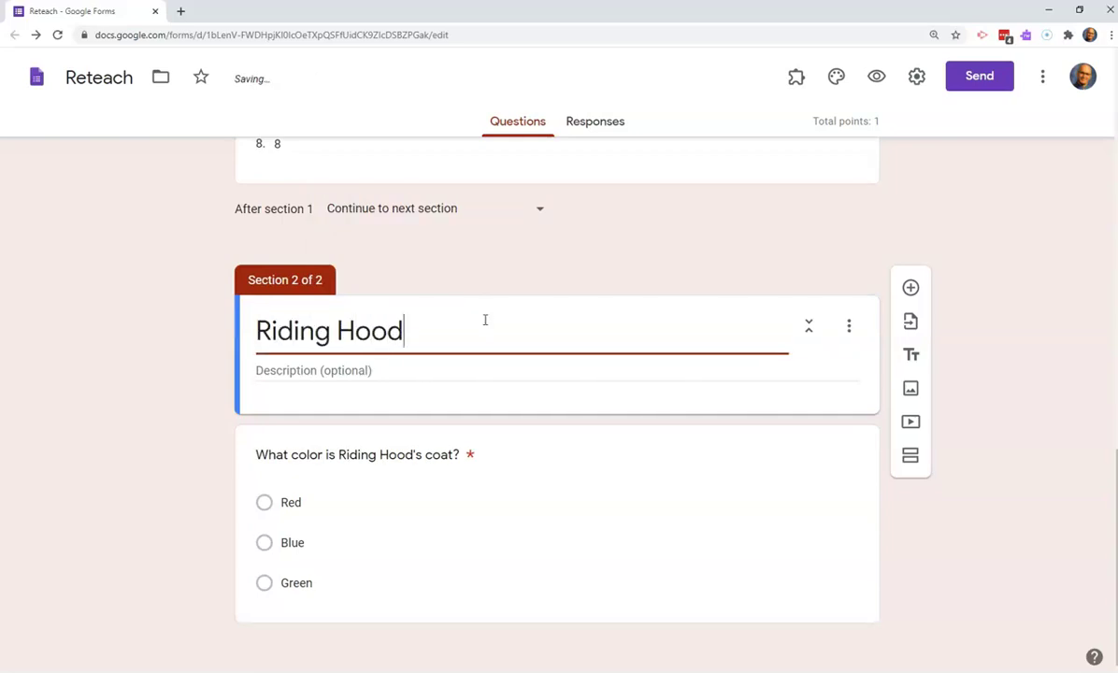
left_click(460, 335)
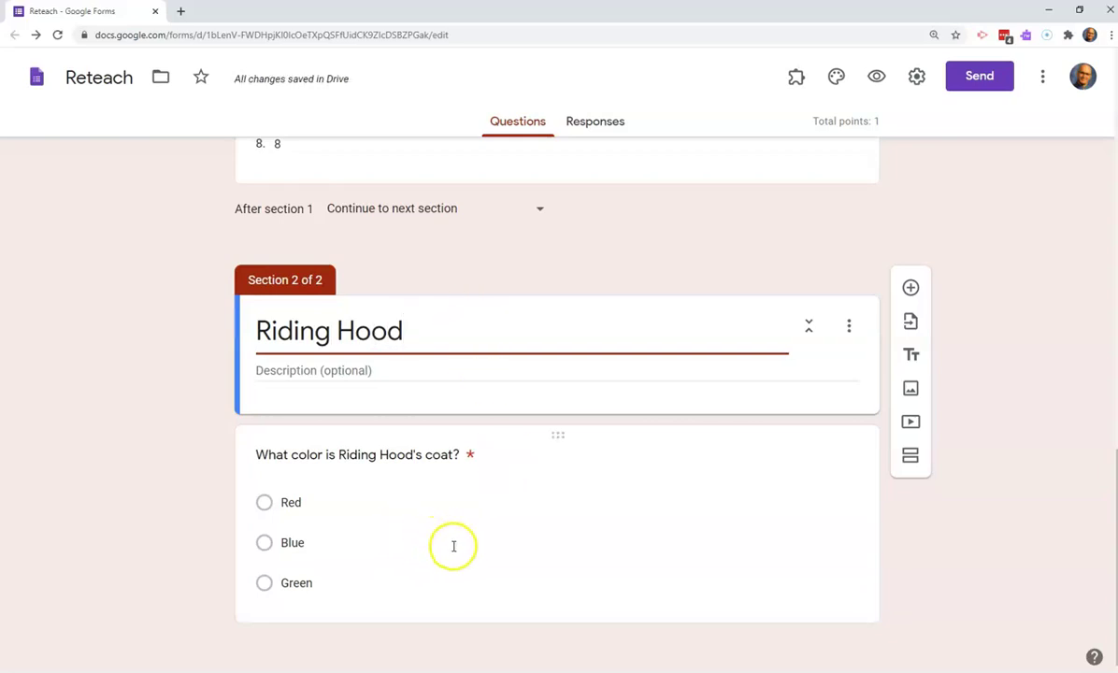
left_click(451, 542)
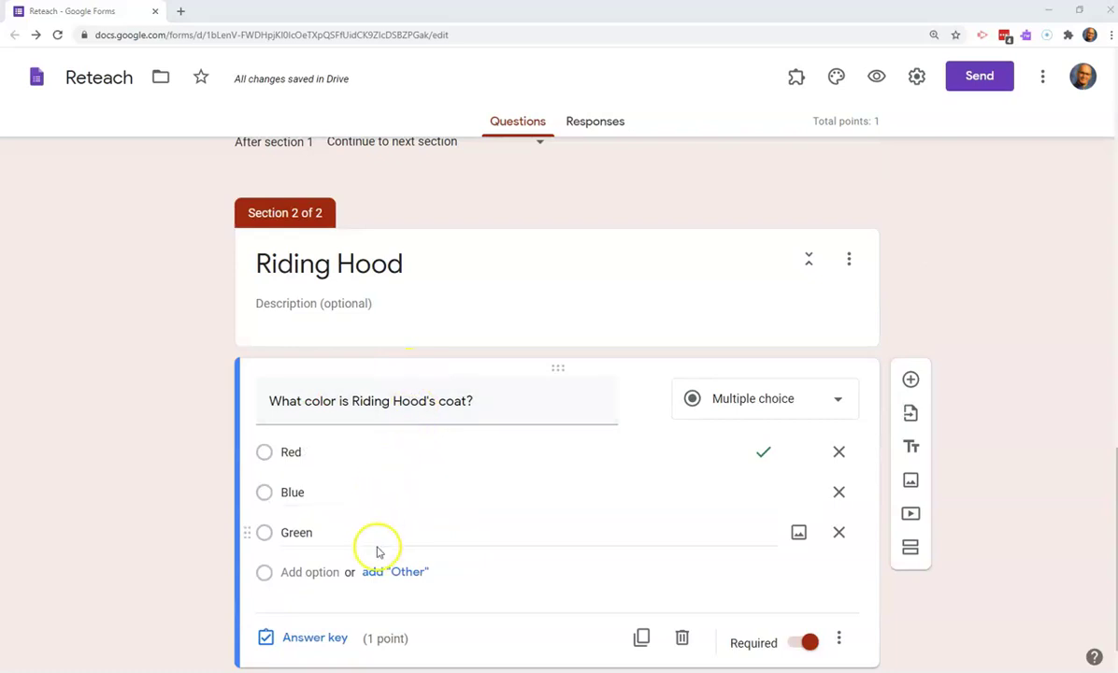
scroll(385, 559, "down", 1)
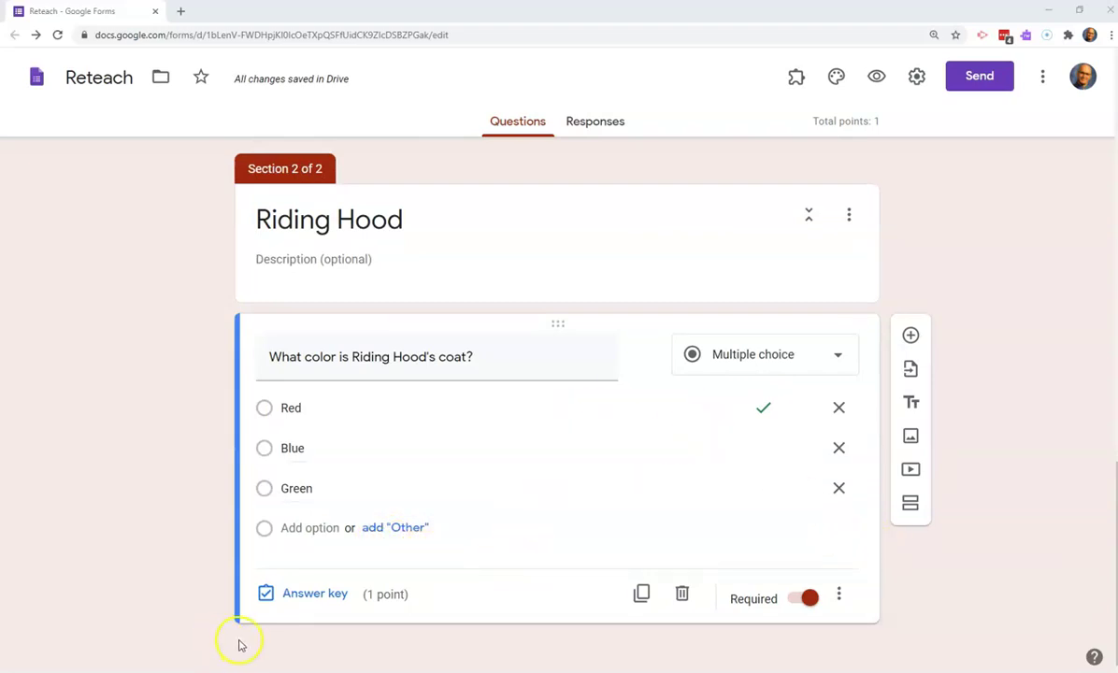
- In the coat question's answer key, add incorrect-answer feedback 'Incorrect answer - follow the link to review'
left_click(299, 601)
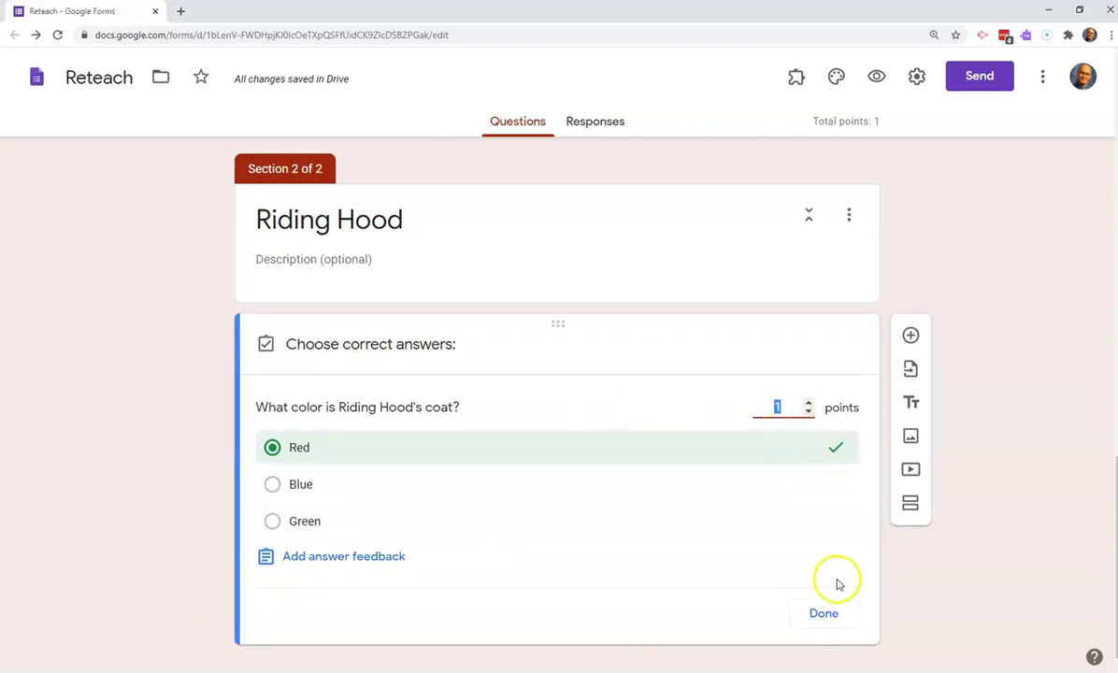
left_click(391, 555)
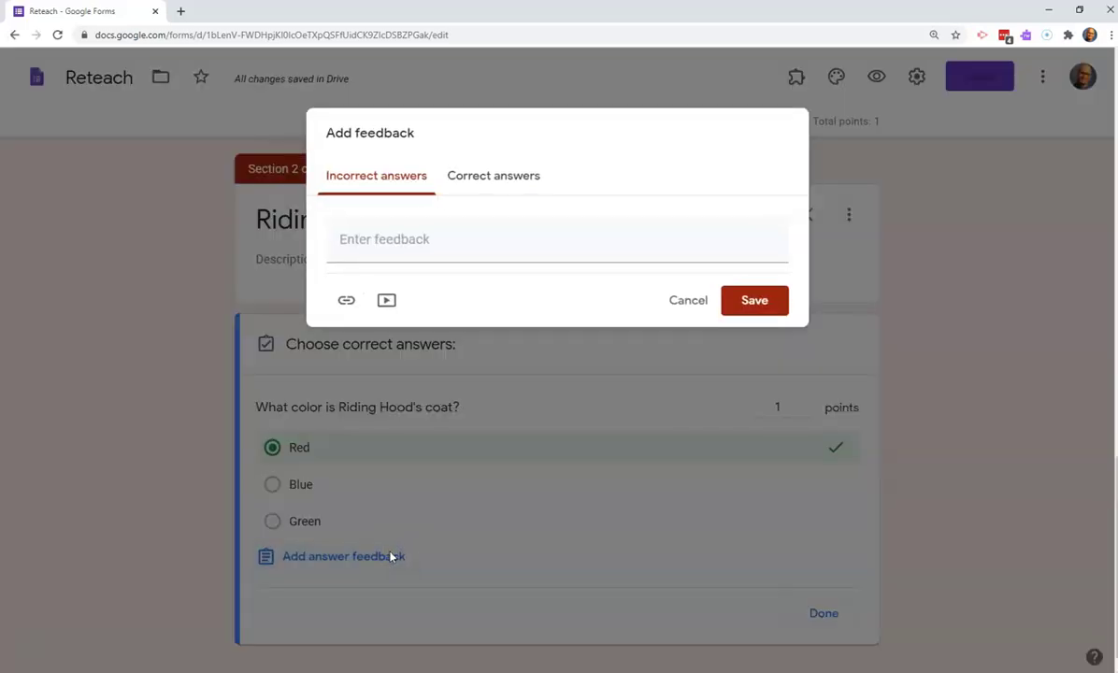
left_click(397, 558)
left_click(370, 250)
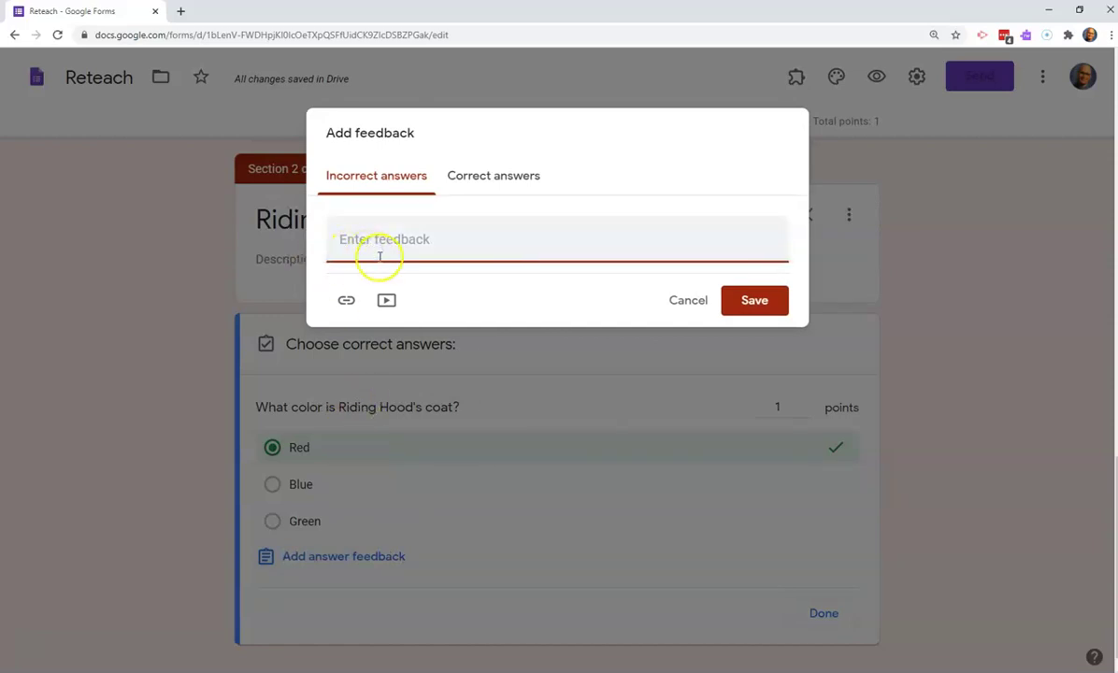
type("Inc")
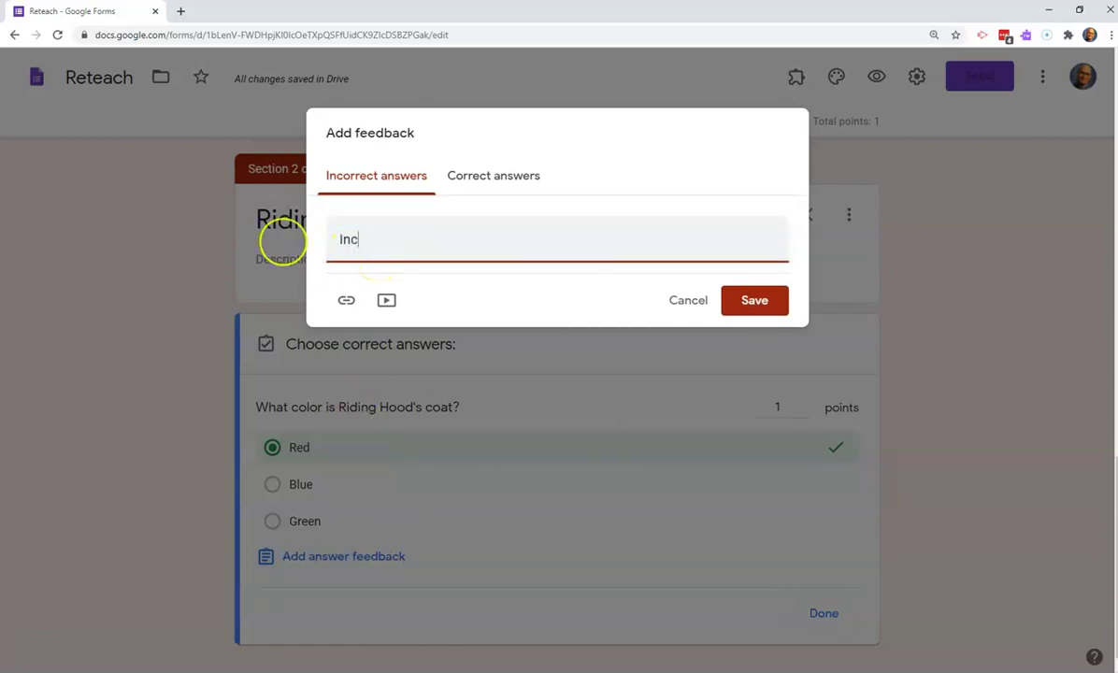
type("orrect answer - fol")
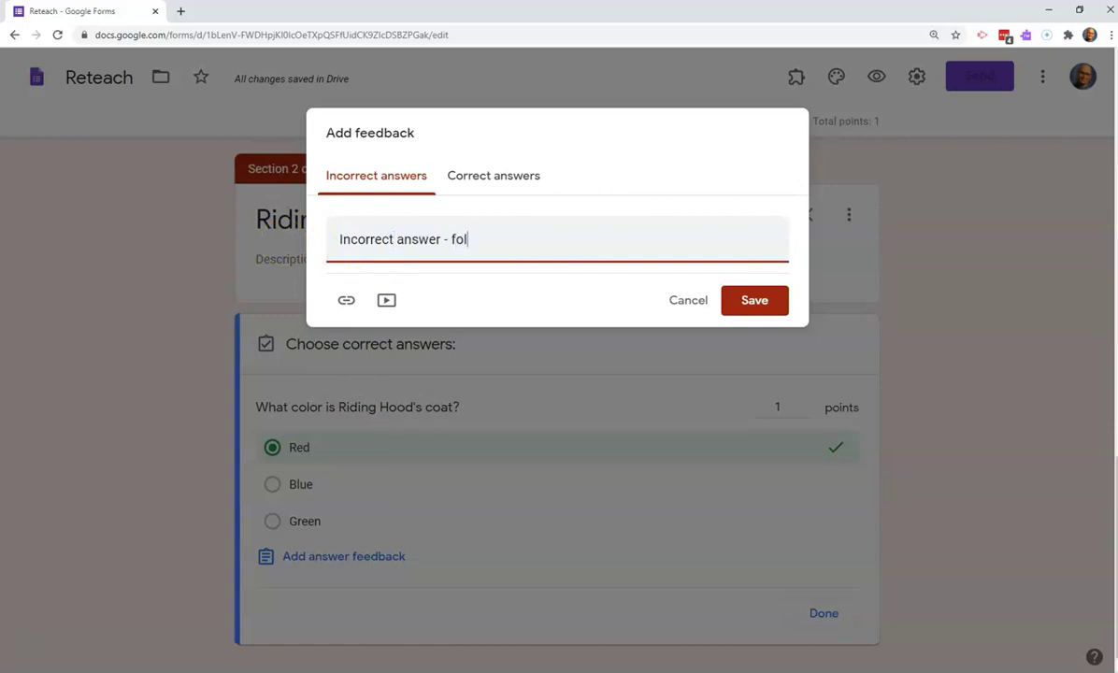
type("low the link to review.")
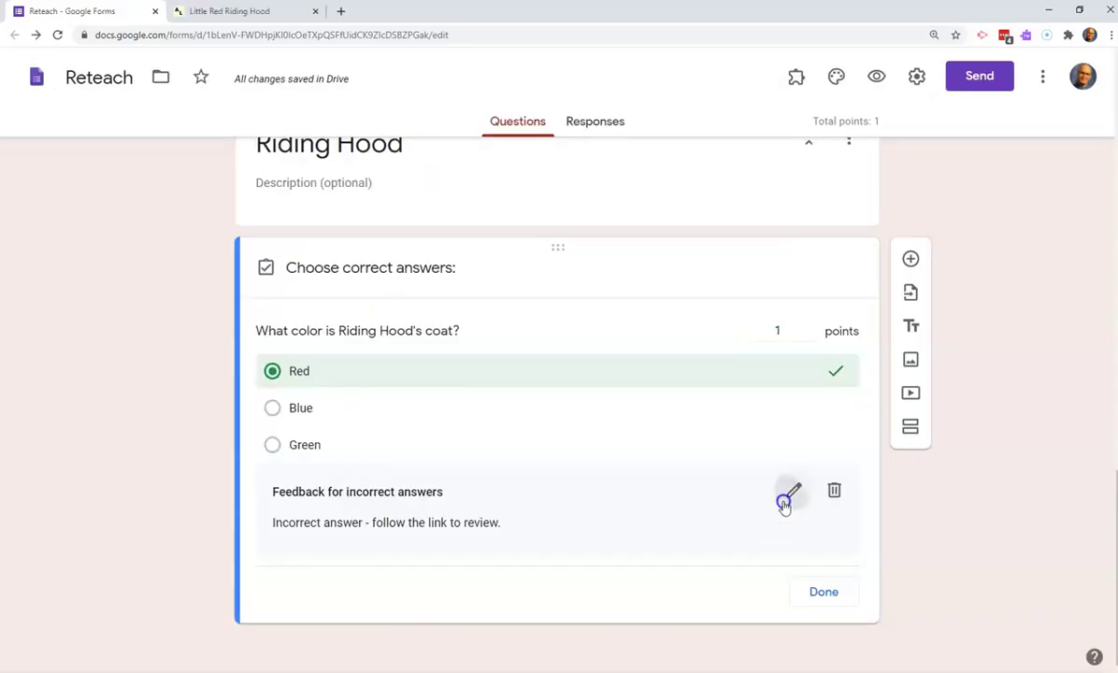
left_click(787, 495)
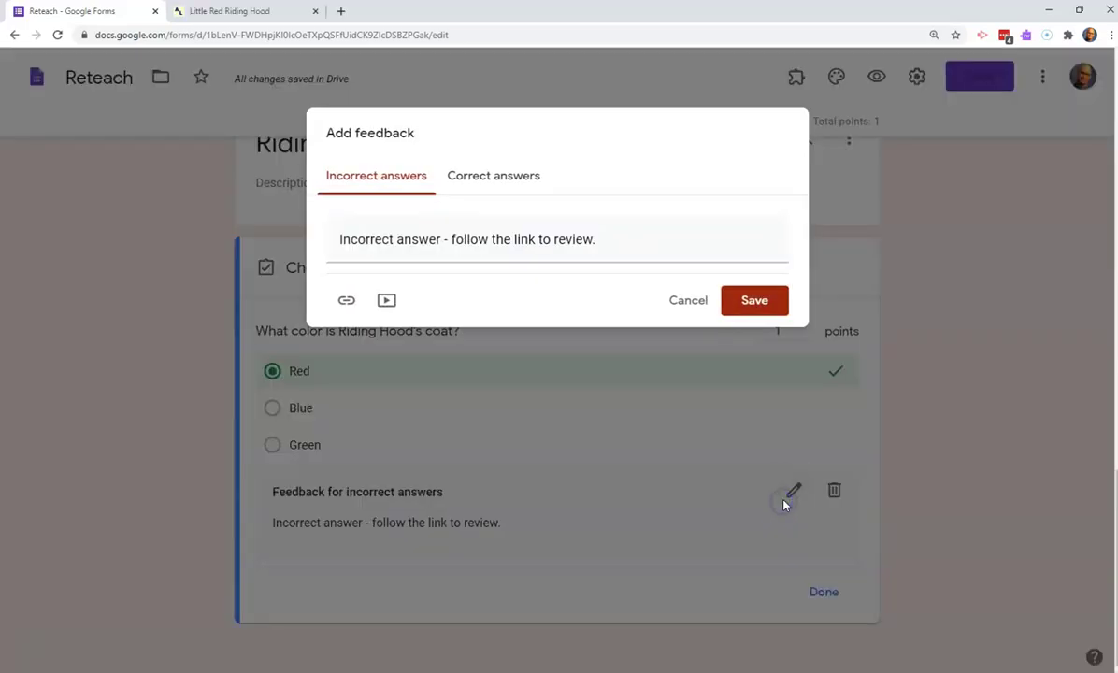
- Search YouTube videos for 'Little Red Riding Hood' from the feedback's video option
left_click(391, 309)
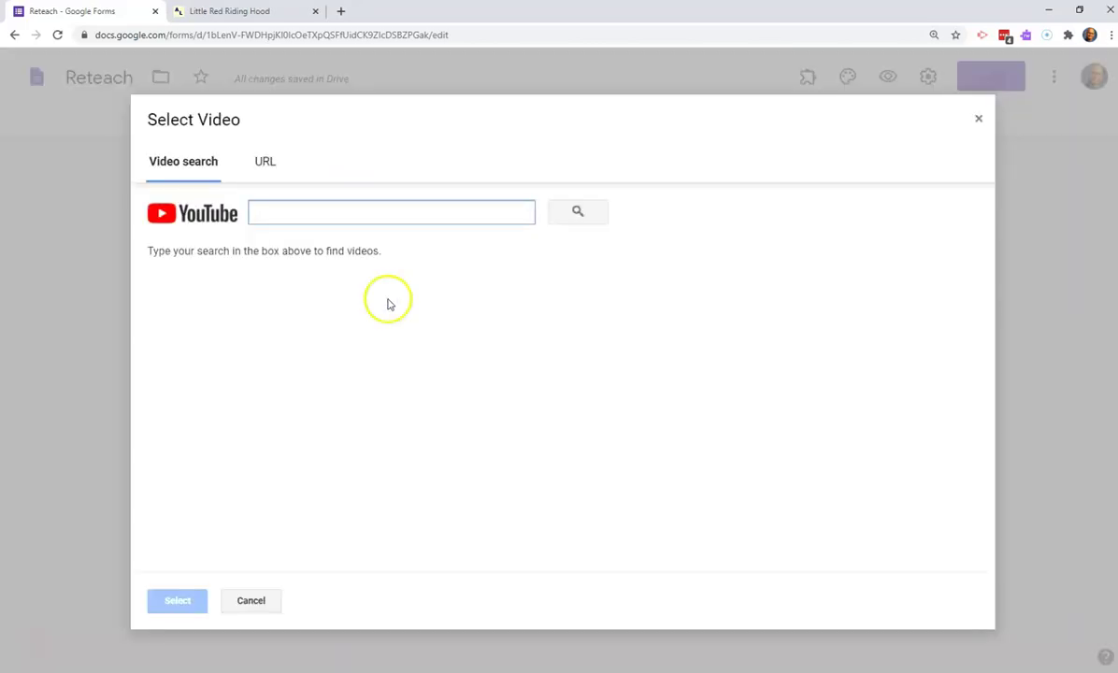
type("Litt")
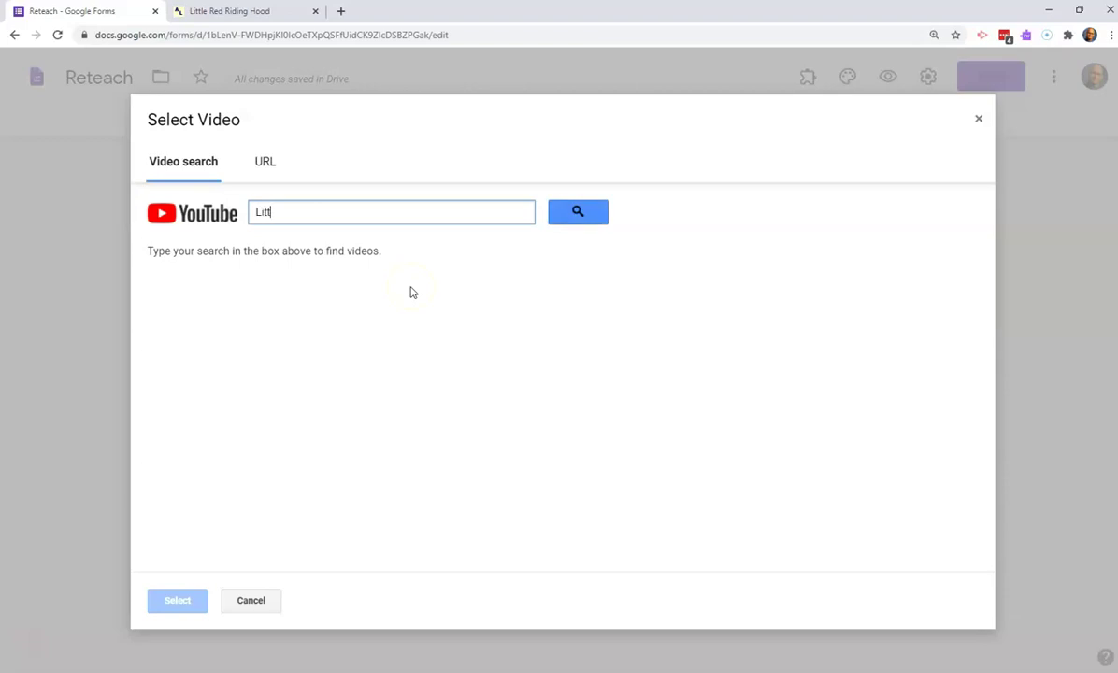
type("le Redd")
key("BackSpace")
key("BackSpace")
type("d Riding Hood")
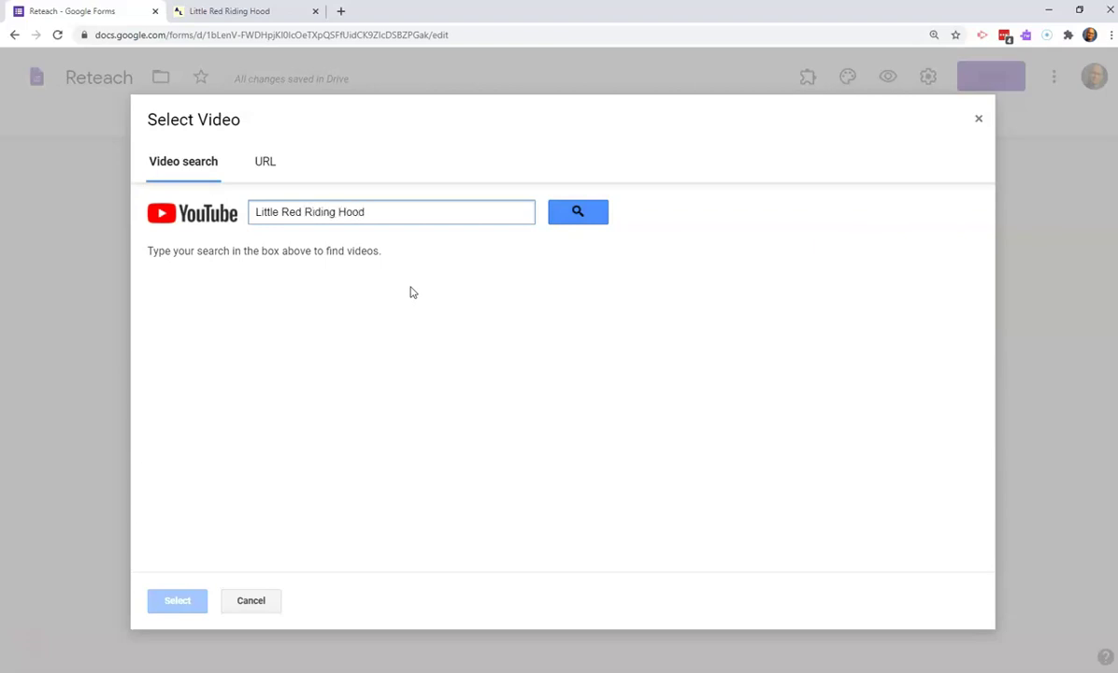
left_click(265, 163)
left_click(187, 167)
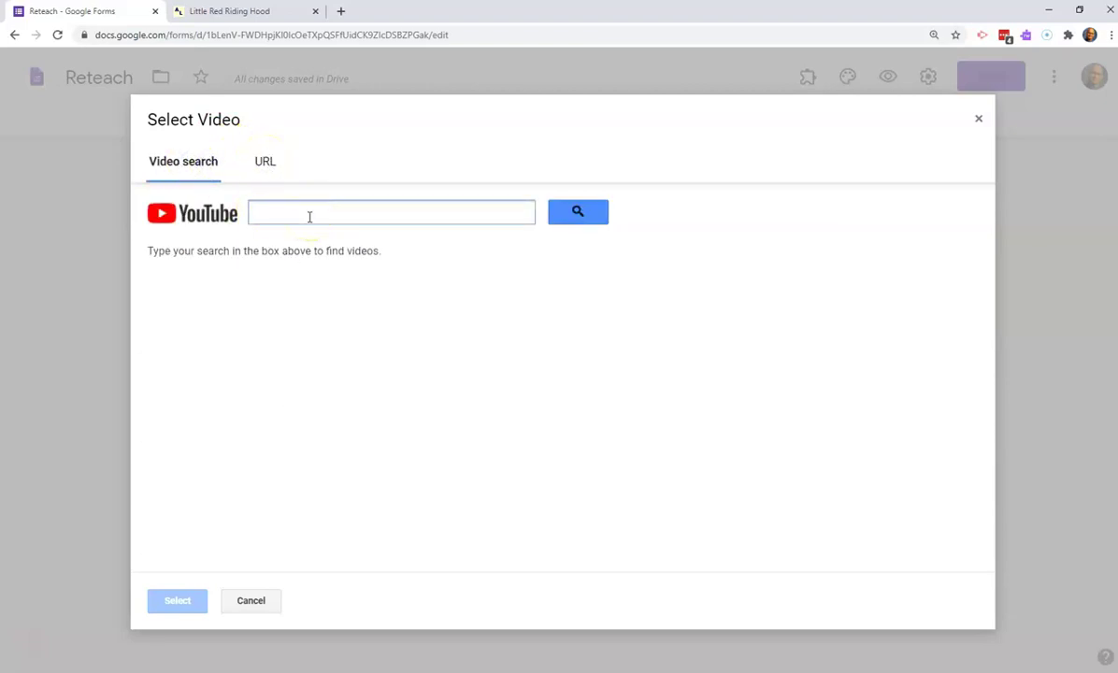
type("Little Red Riding Hood")
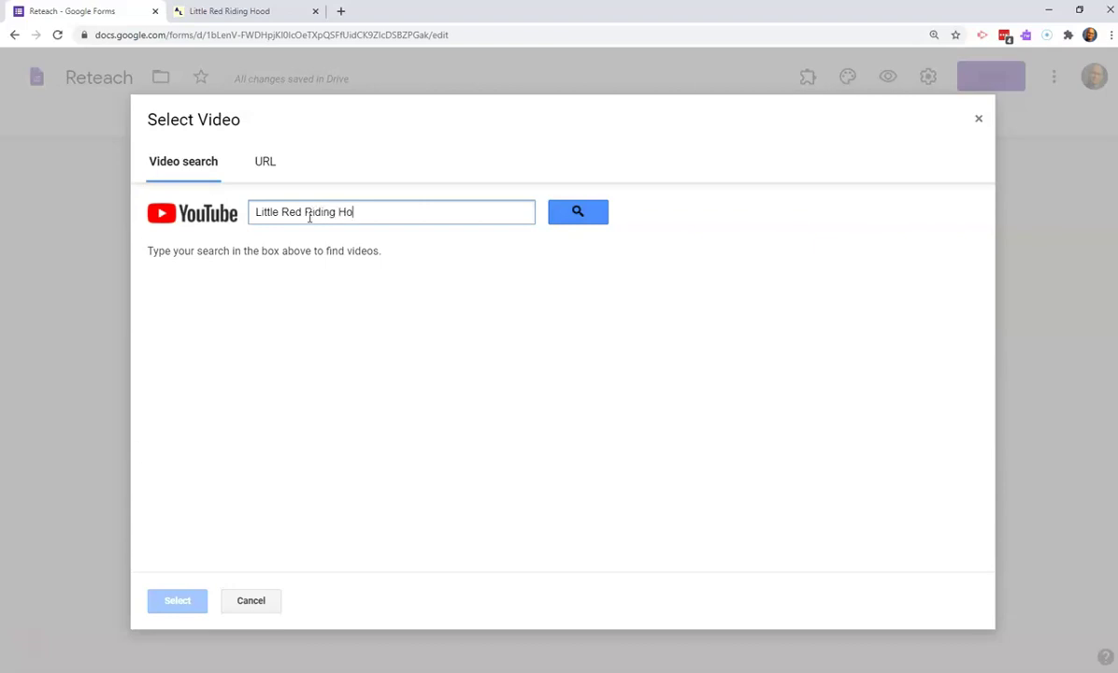
left_click(553, 232)
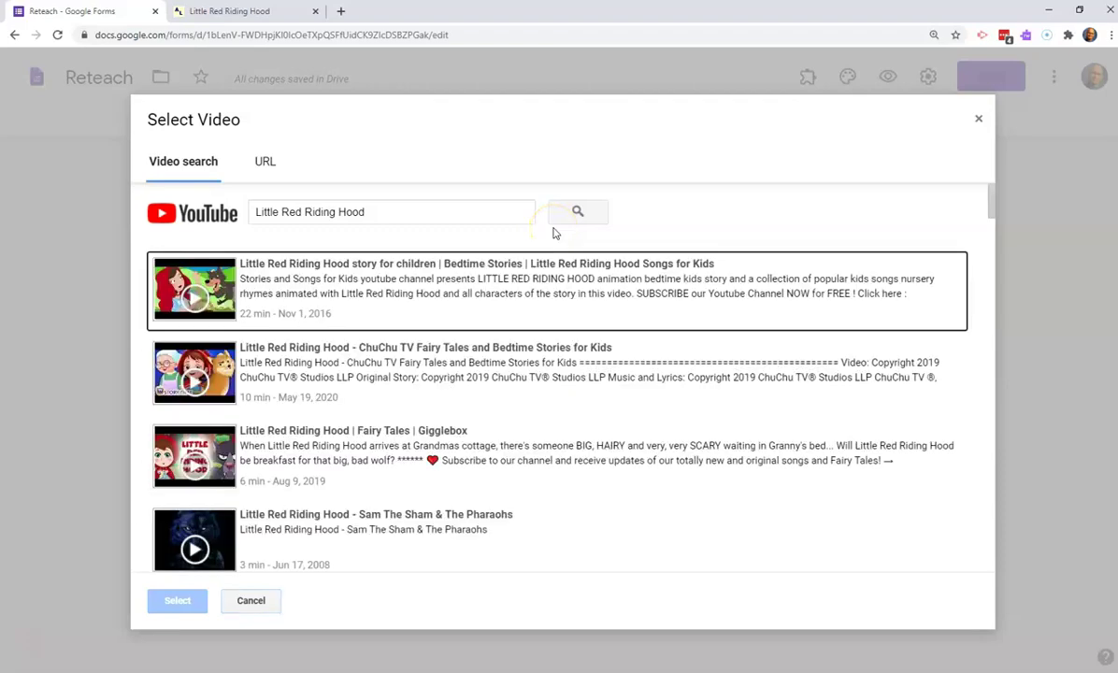
- Preview and select the Gigglebox 'Little Red Riding Hood | Fairy Tales' video, then save the feedback
scroll(655, 383, "down", 1)
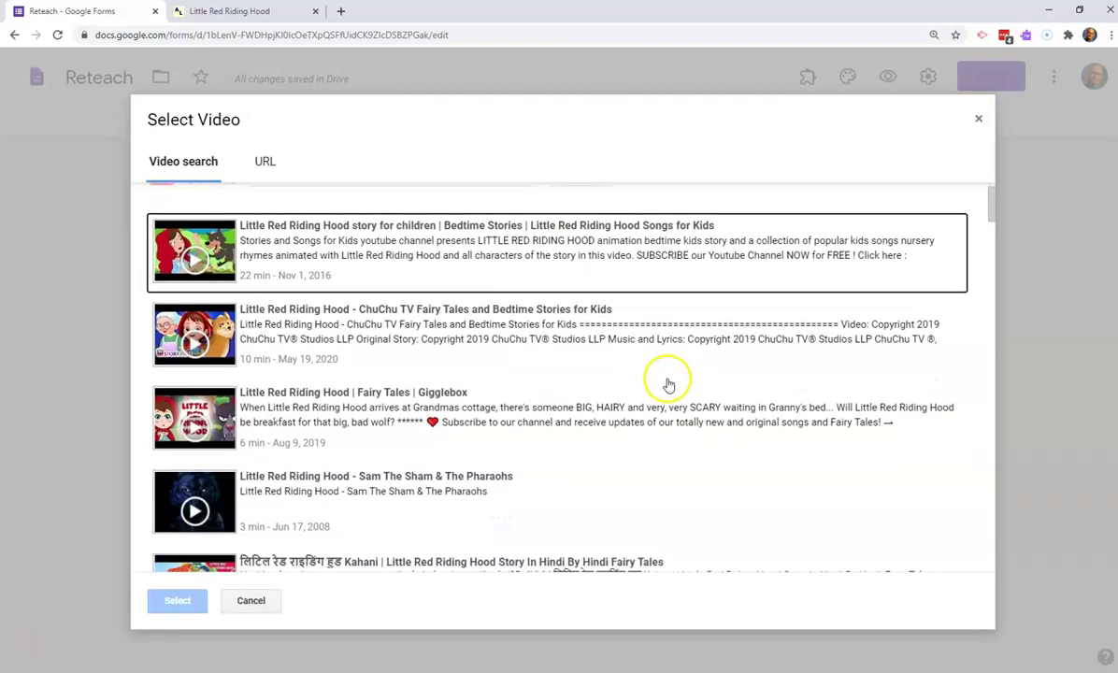
scroll(668, 383, "down", 1)
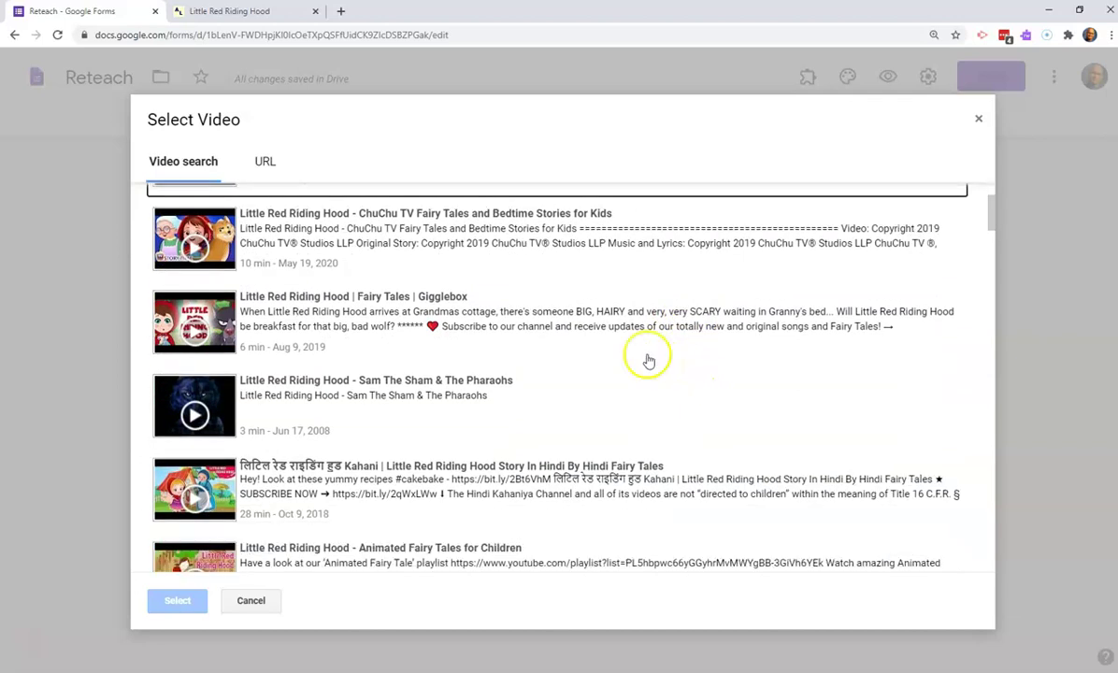
left_click(262, 324)
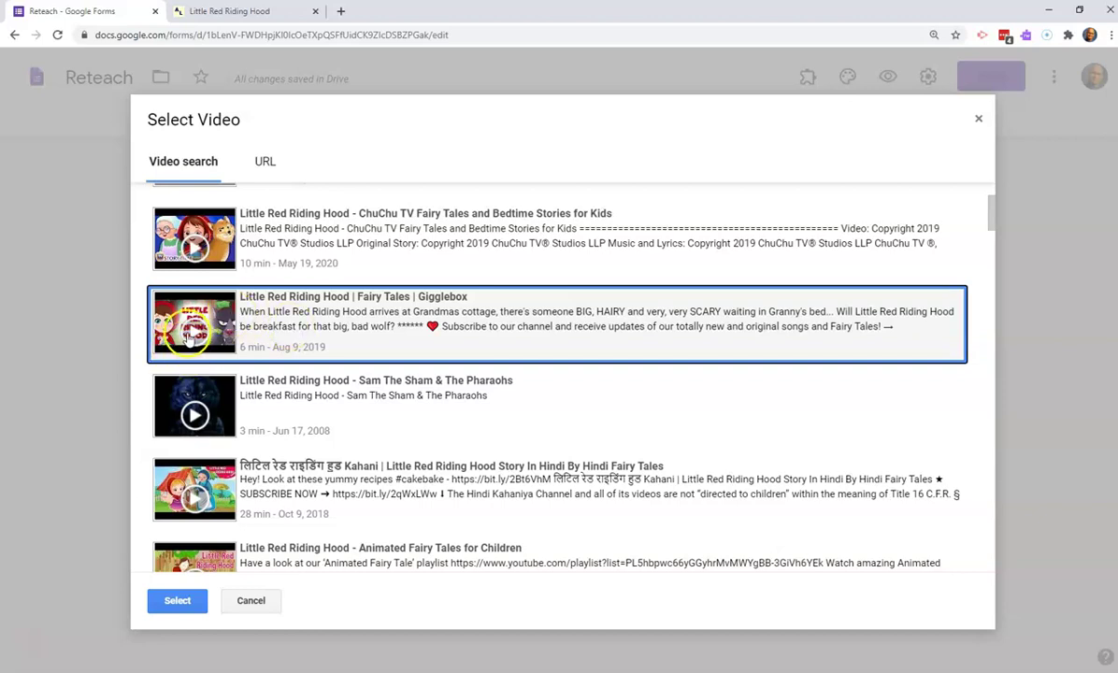
left_click(193, 337)
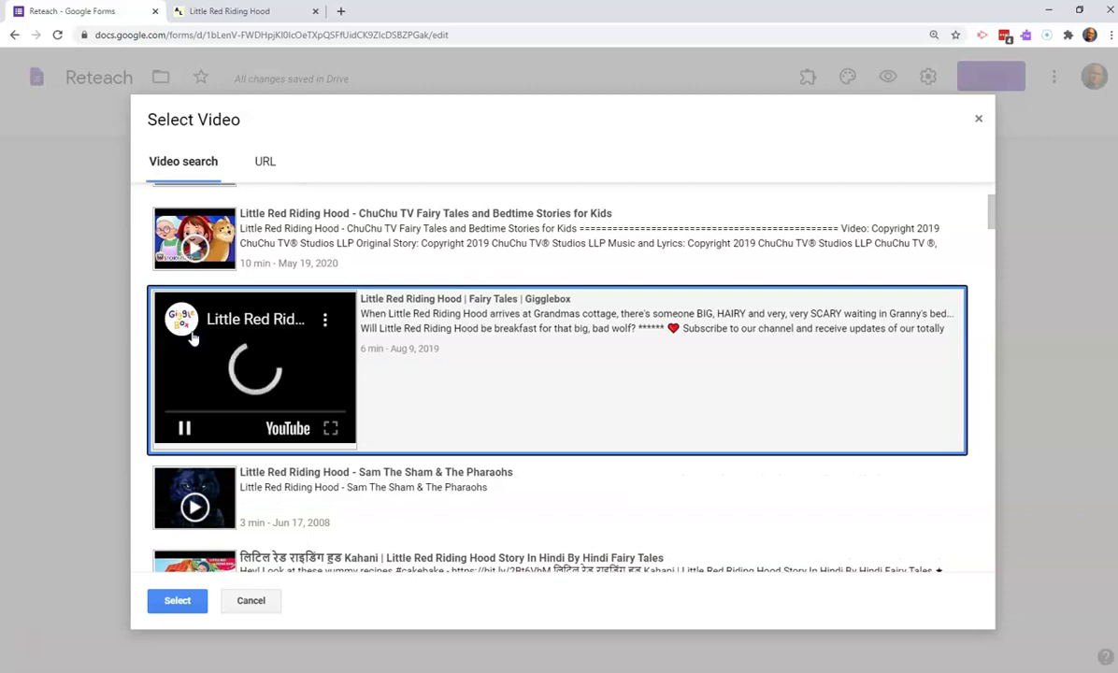
left_click(184, 432)
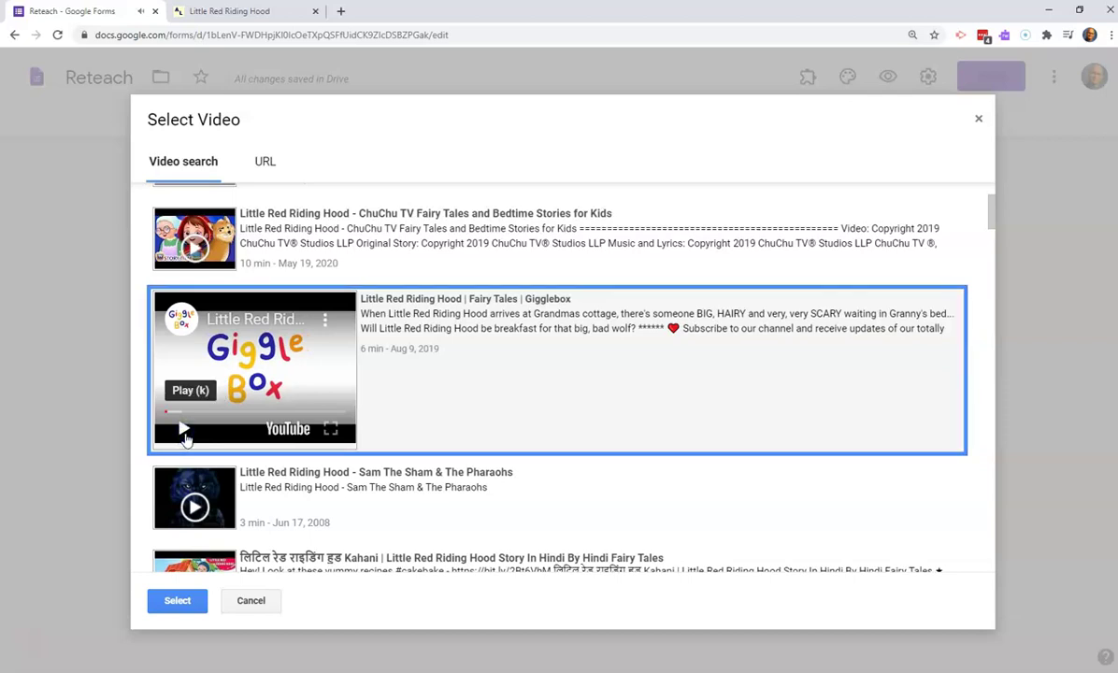
left_click(214, 417)
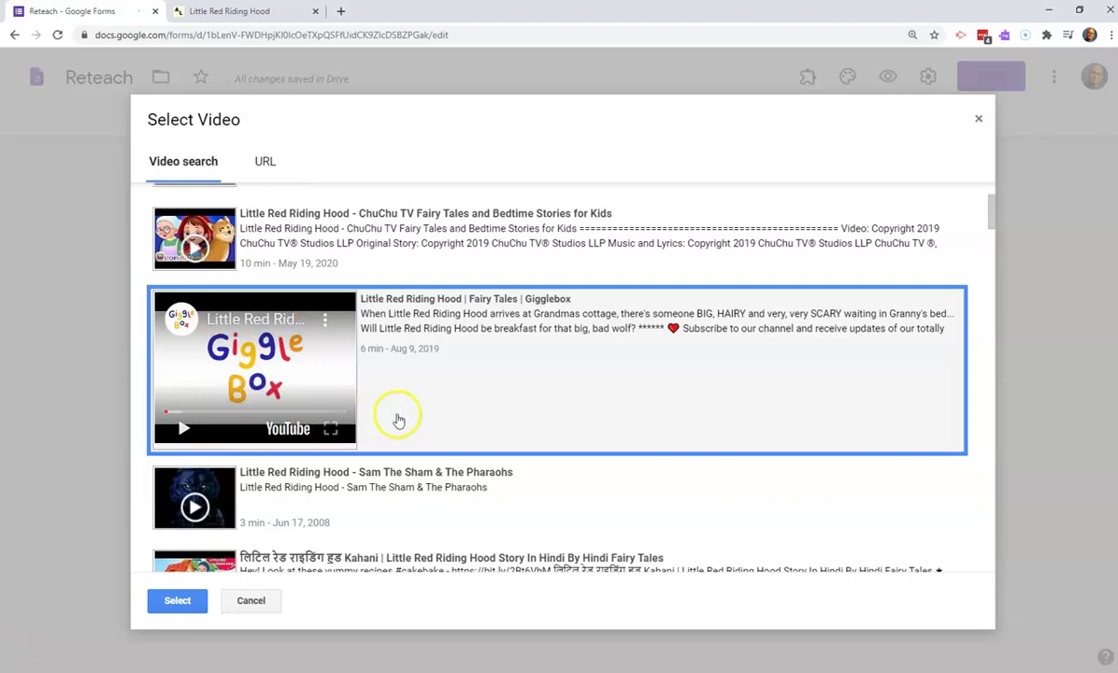
left_click(422, 408)
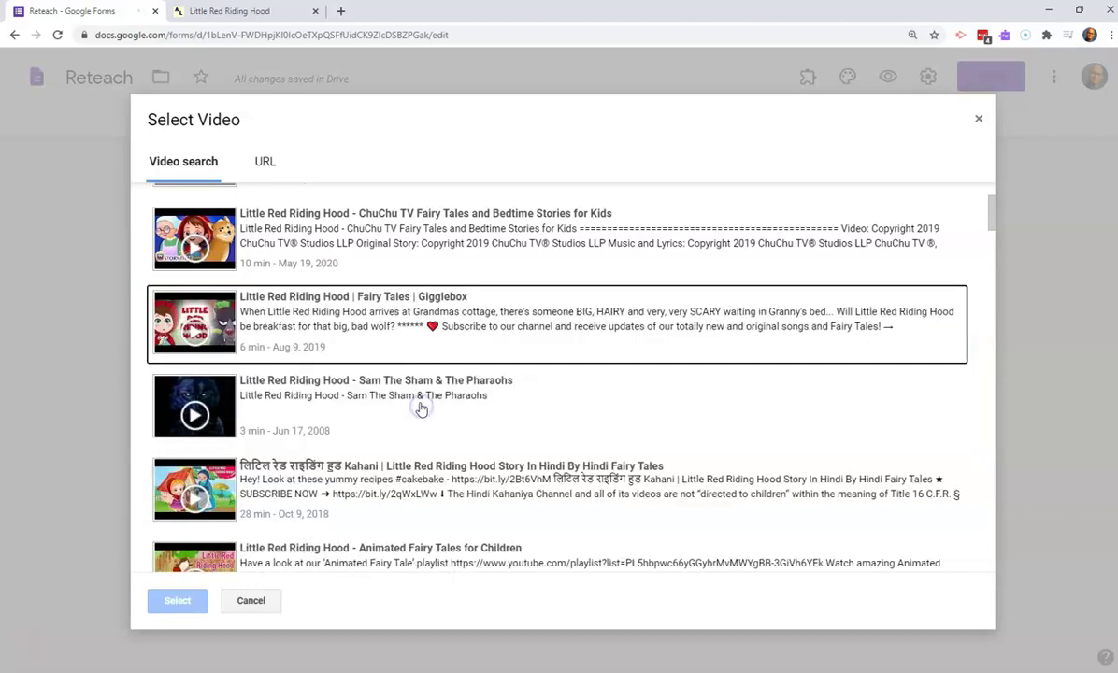
left_click(326, 318)
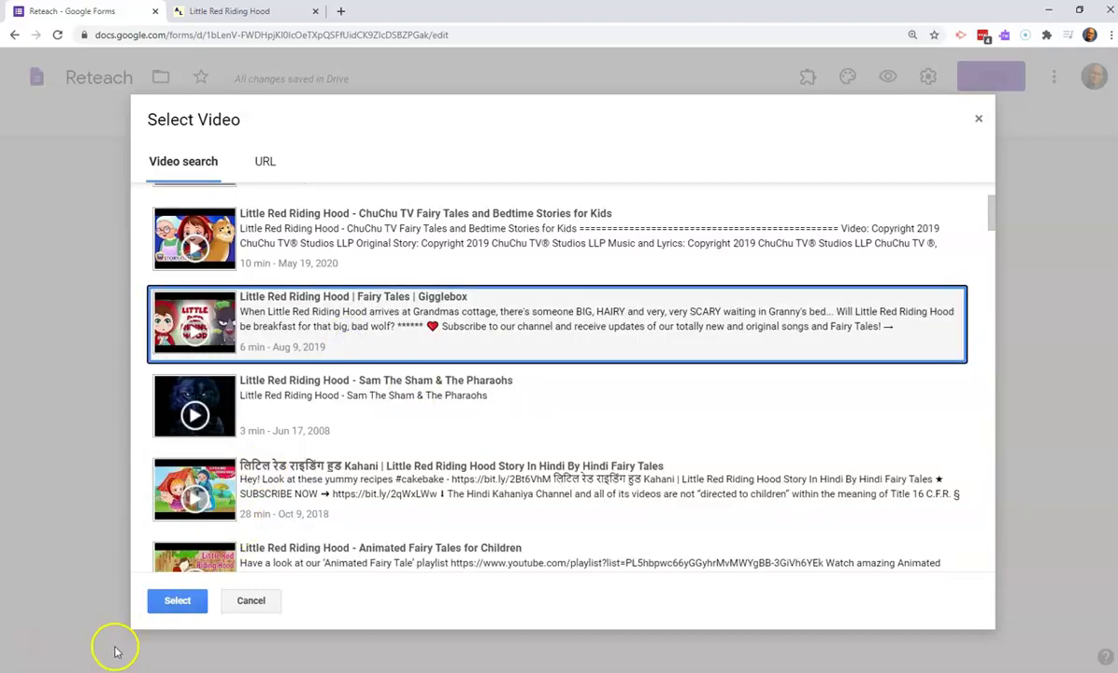
left_click(175, 606)
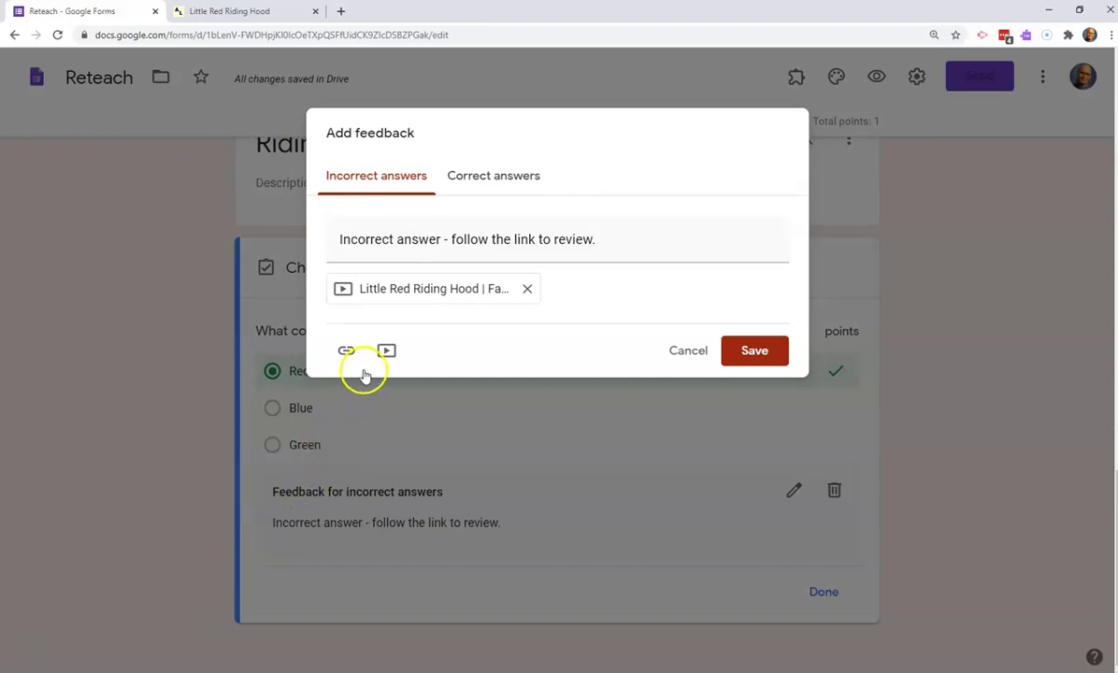
left_click(767, 352)
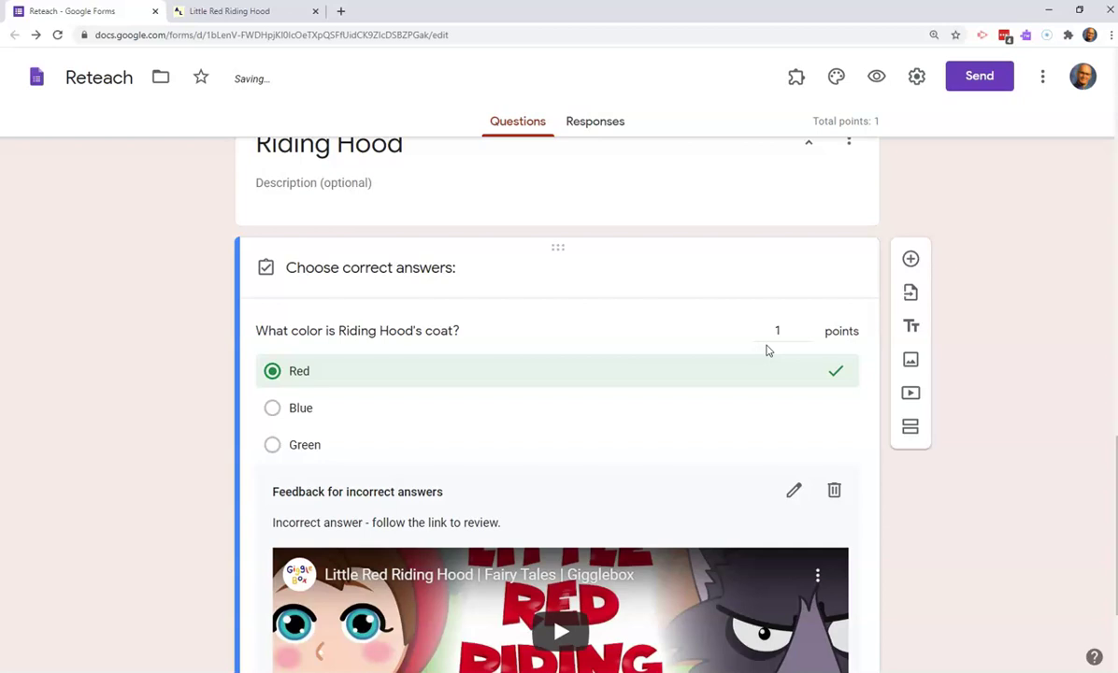
- Preview the quiz and fill in a last name, first name and Class Period 4
scroll(760, 355, "down", 3)
scroll(752, 361, "up", 5)
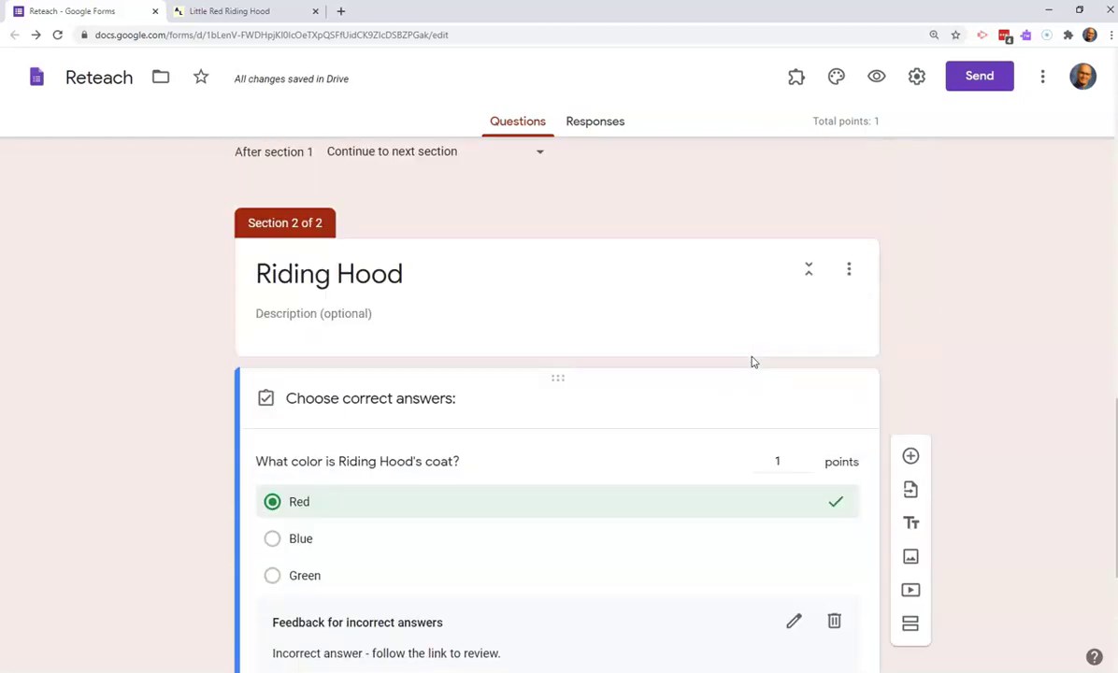
left_click(876, 77)
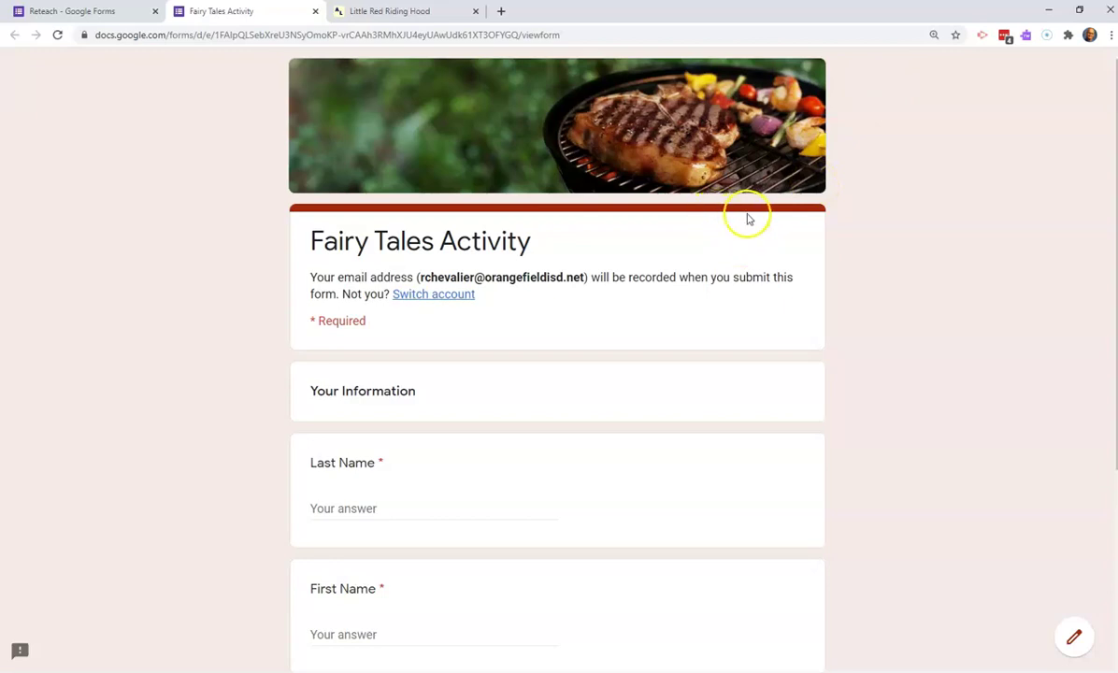
scroll(743, 215, "down", 2)
scroll(743, 213, "down", 2)
scroll(719, 215, "up", 2)
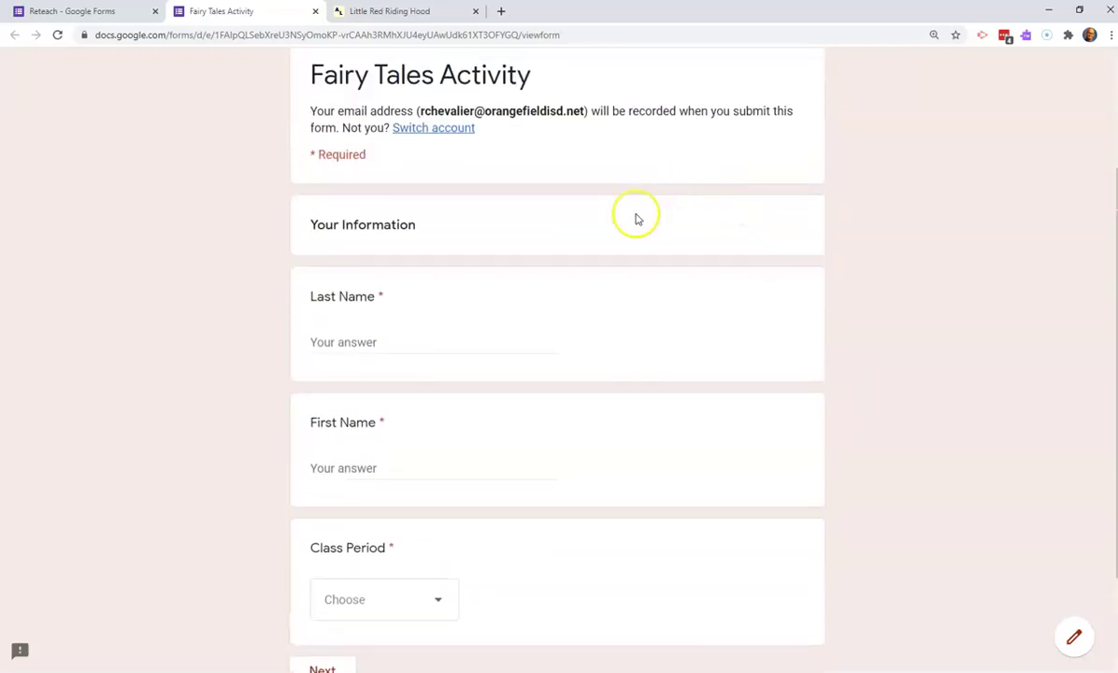
left_click(390, 340)
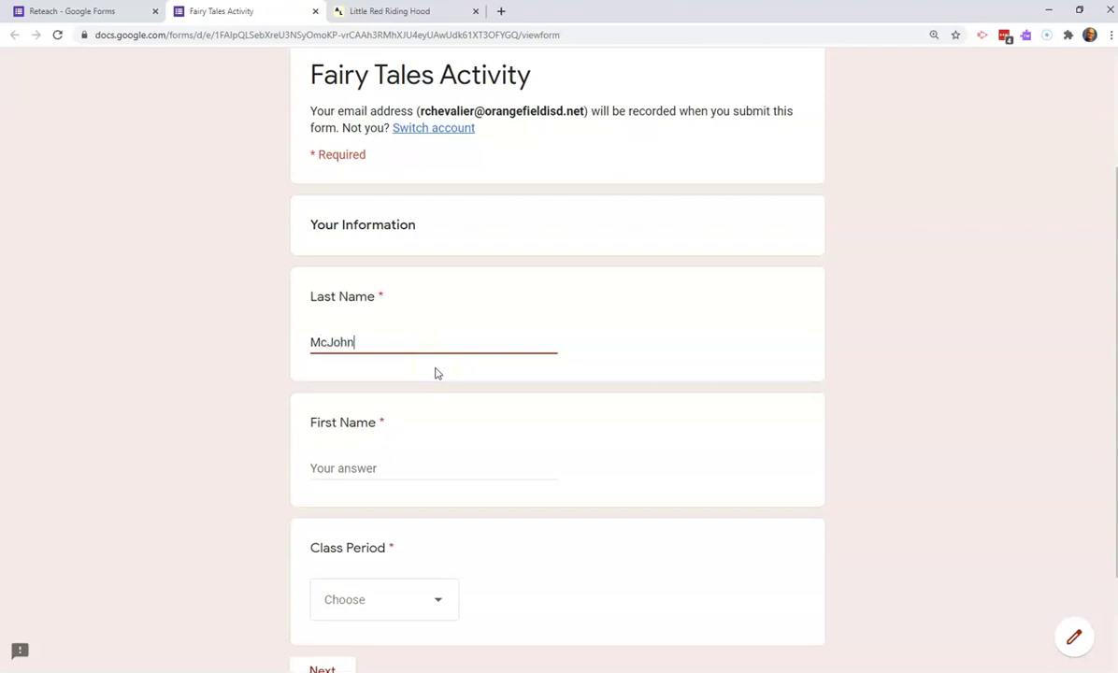
key("Tab")
type("J")
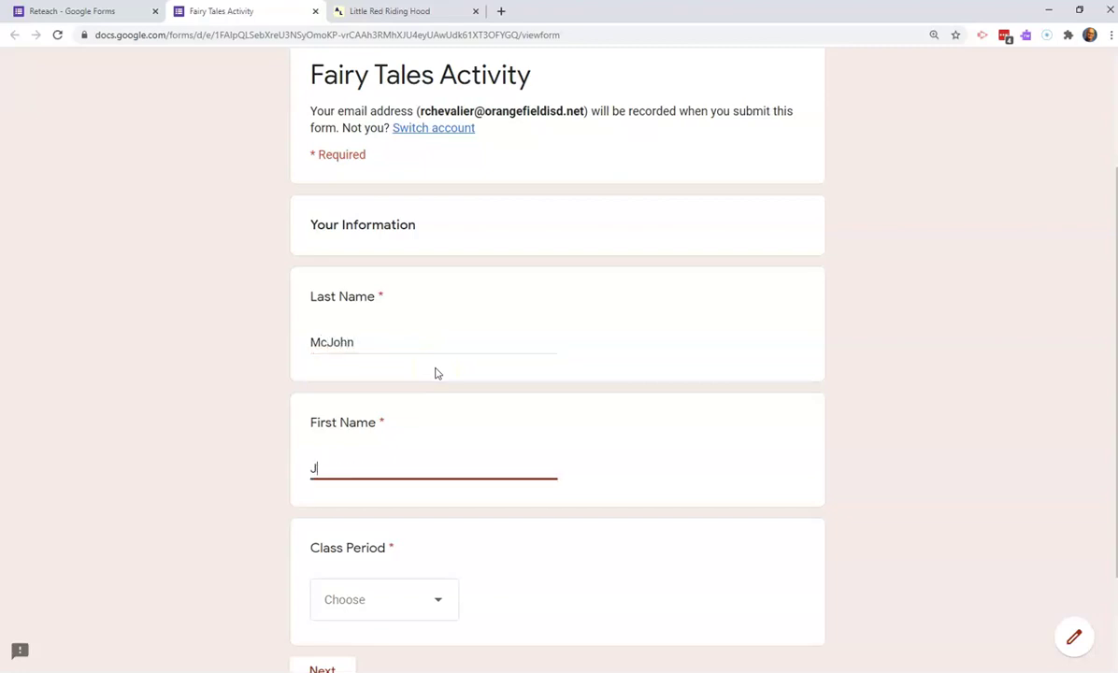
type("oe")
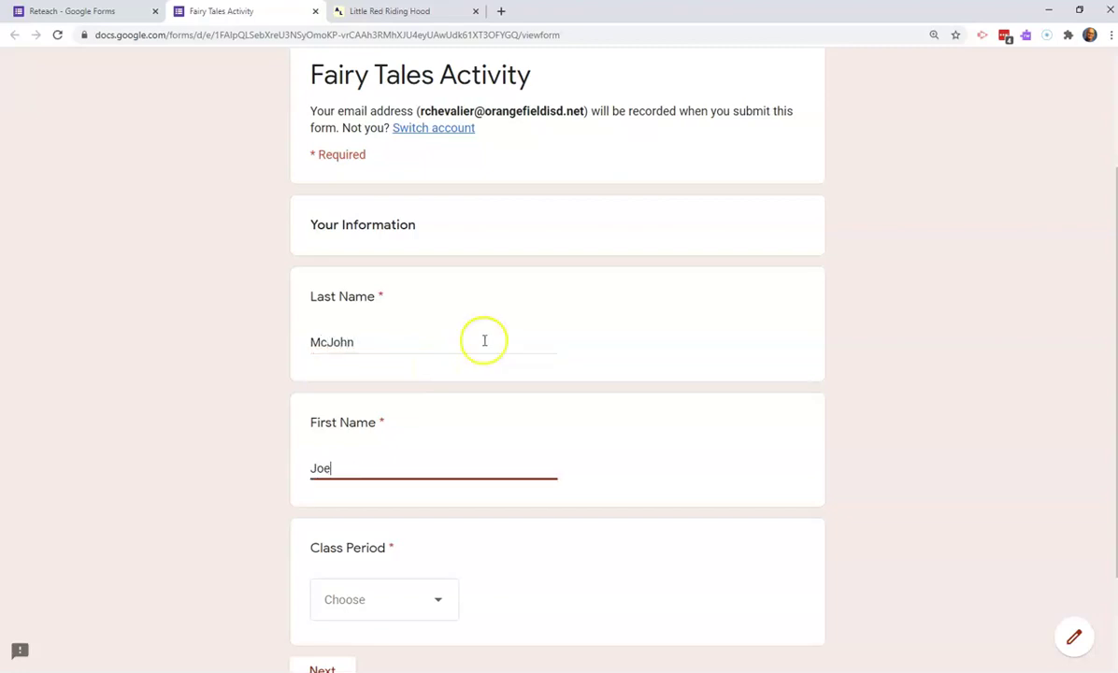
left_click(423, 618)
left_click(351, 457)
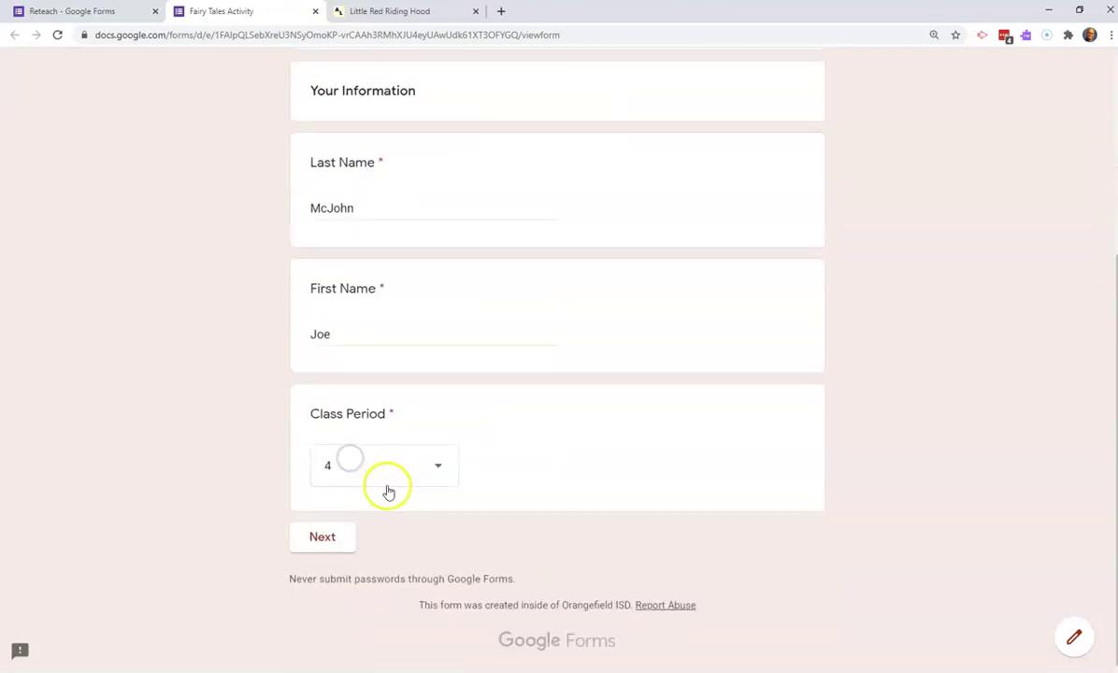
- Continue to the Riding Hood section, answer Blue for the coat, and submit
left_click(343, 536)
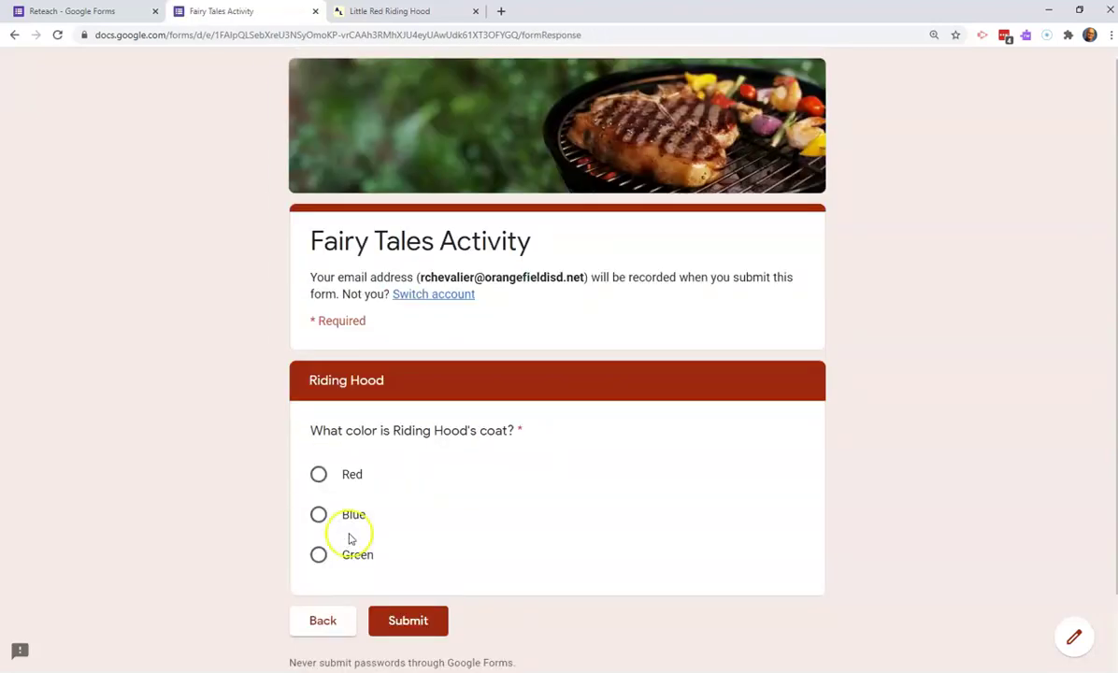
left_click(327, 516)
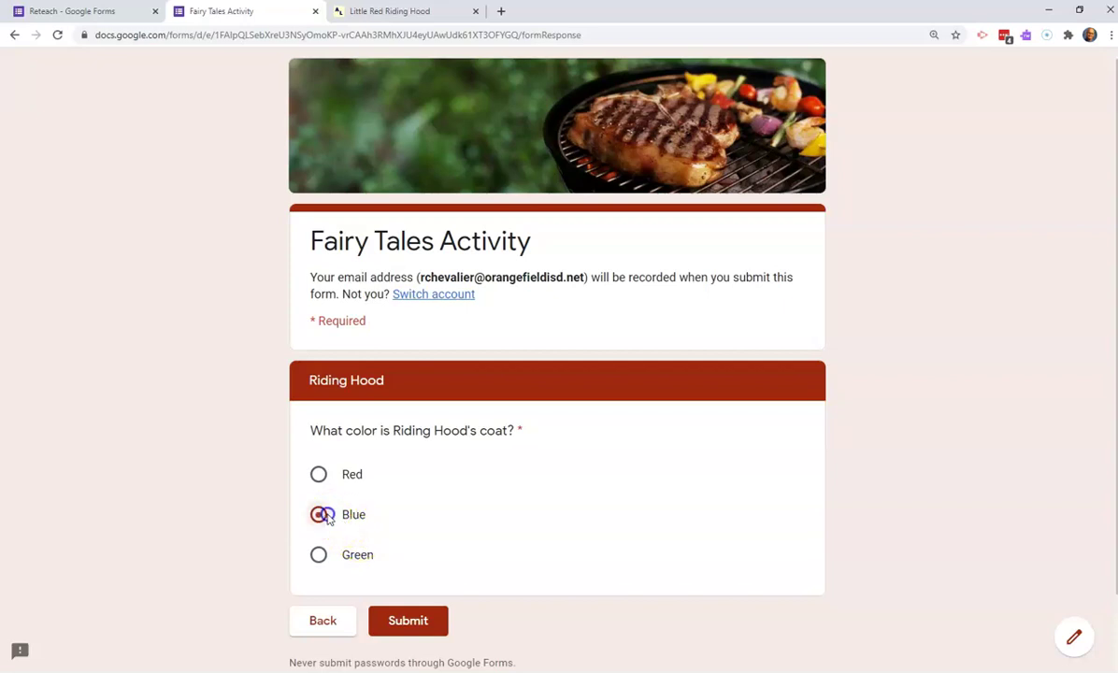
left_click(408, 621)
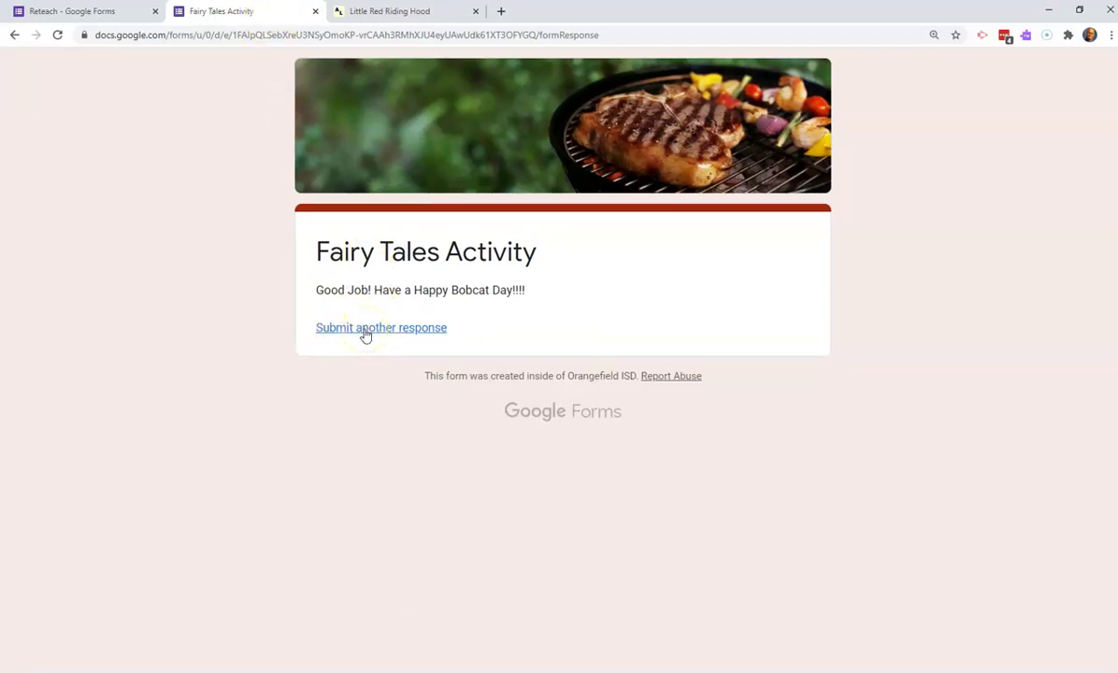
- In the Reteach form's individual responses, release the 0/1 score and email the respondent
left_click(110, 11)
left_click(585, 120)
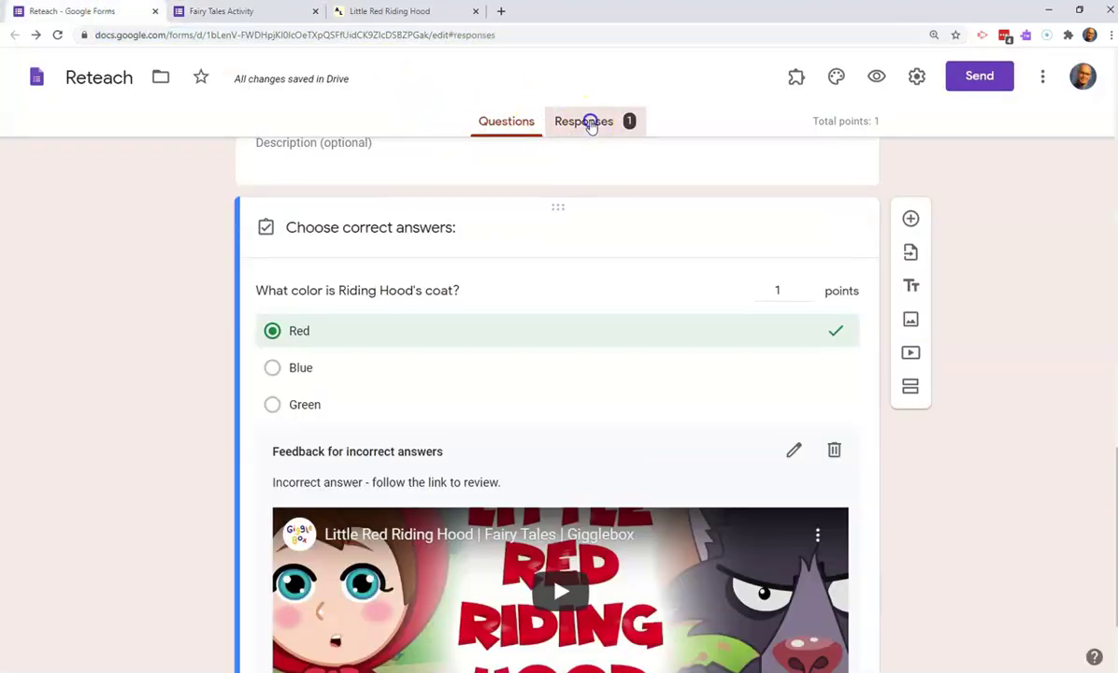
scroll(657, 324, "down", 2)
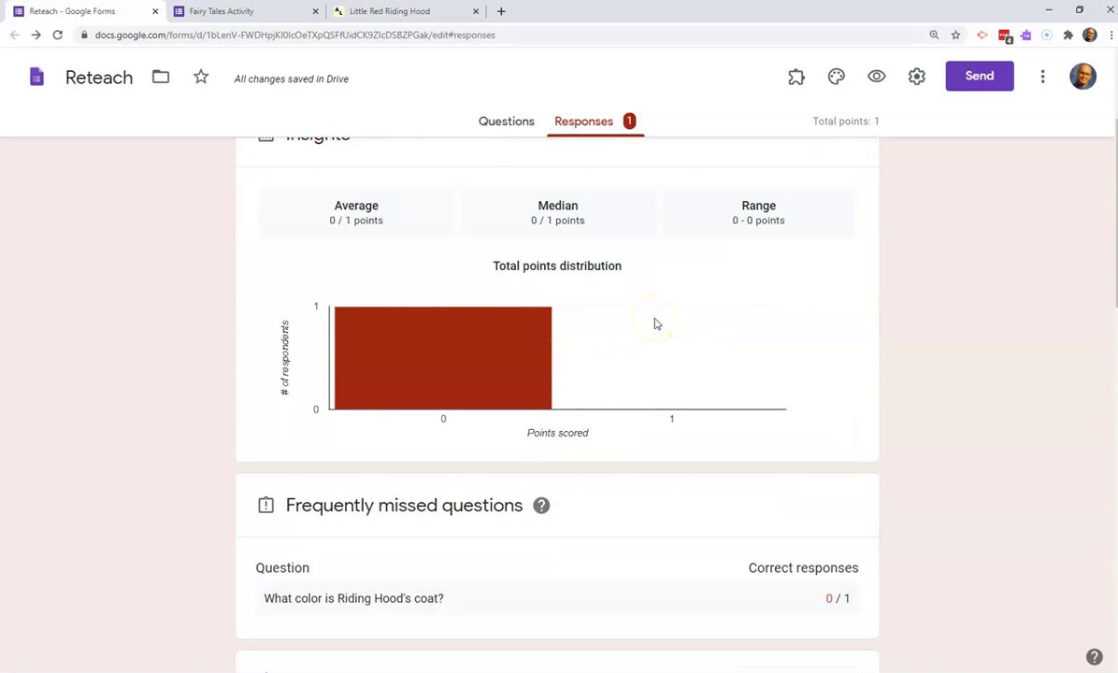
scroll(656, 323, "up", 2)
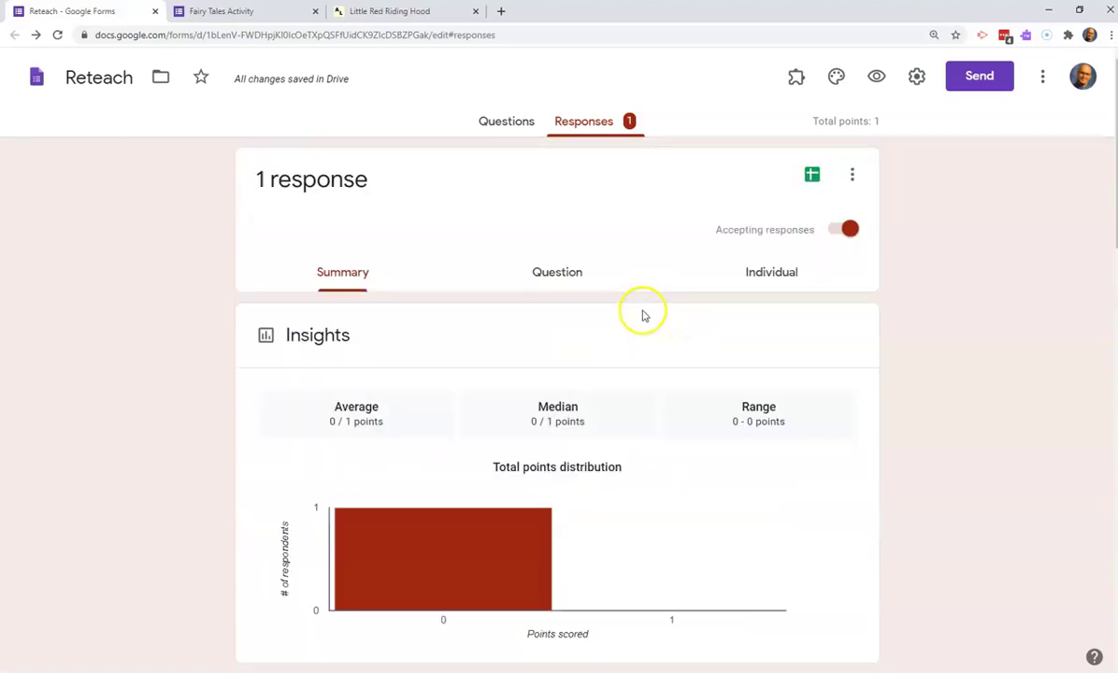
left_click(762, 285)
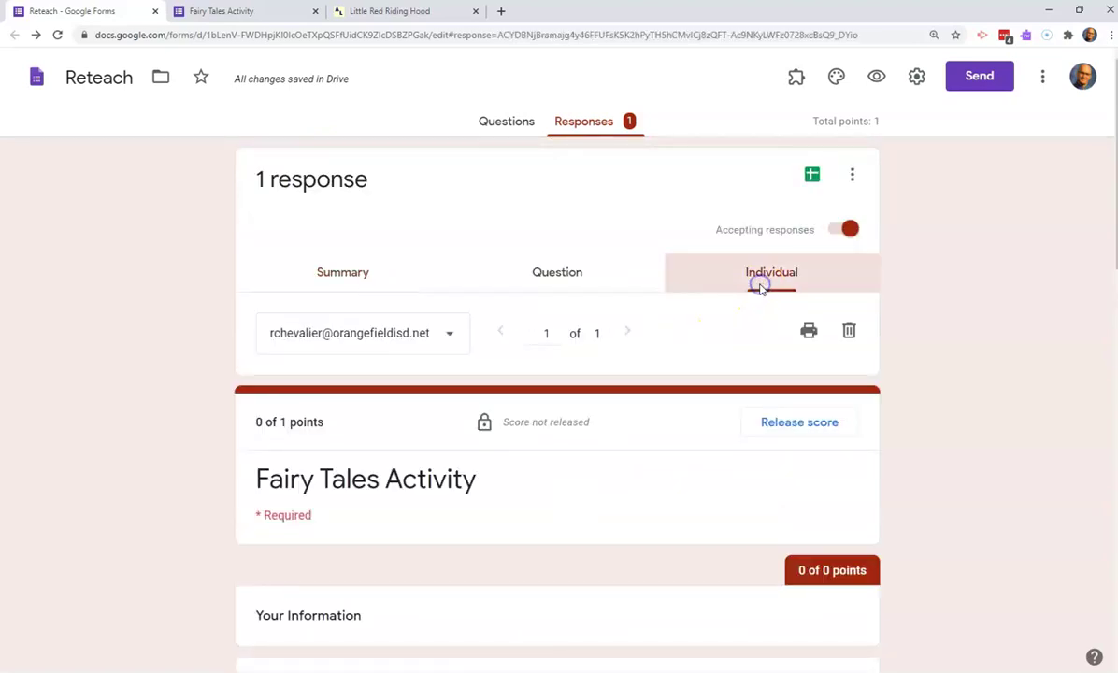
left_click(760, 415)
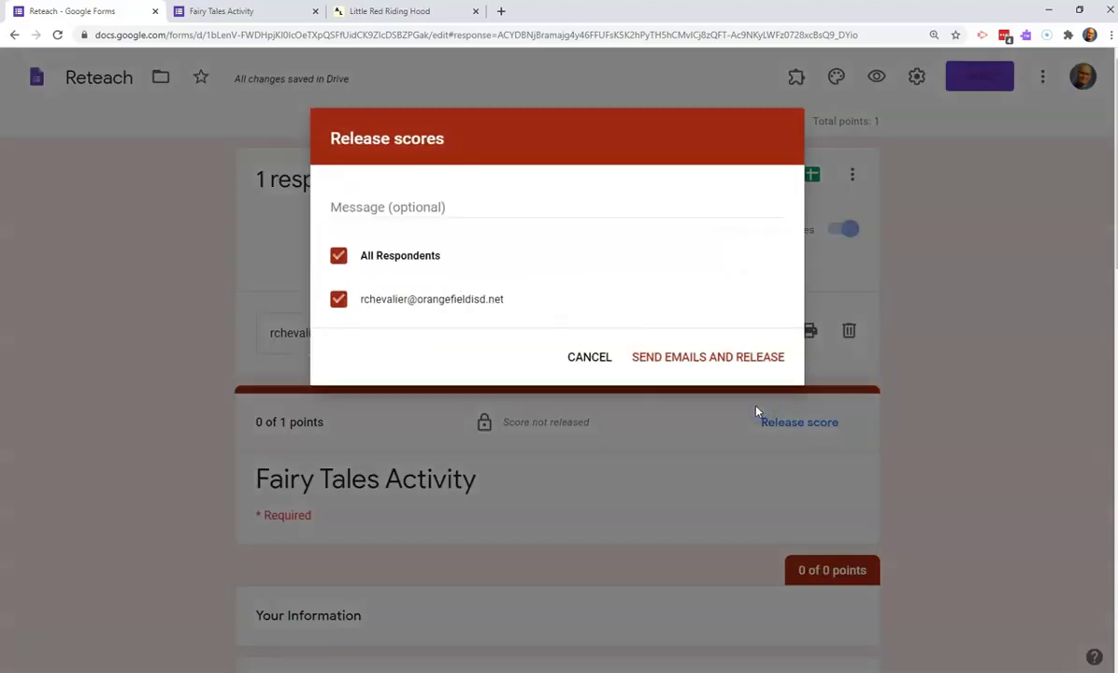
left_click(653, 355)
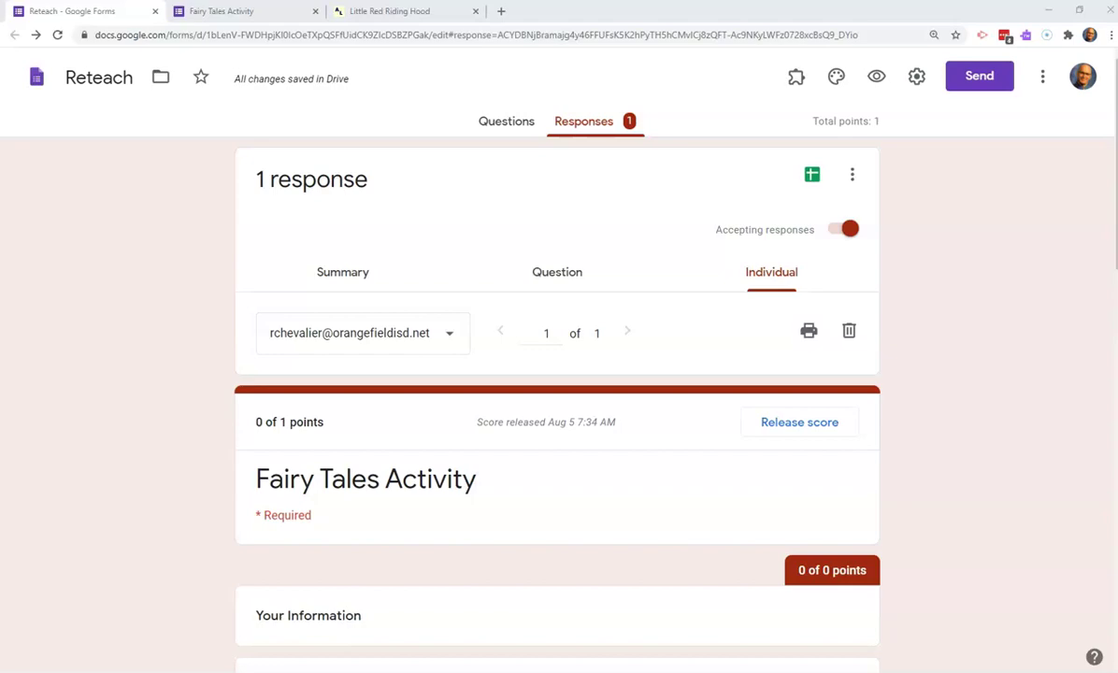
- Bring the Gmail tab into the window and open the 'Score released: Fairy Tales Activity' email
left_click_drag(0, 115, 599, 14)
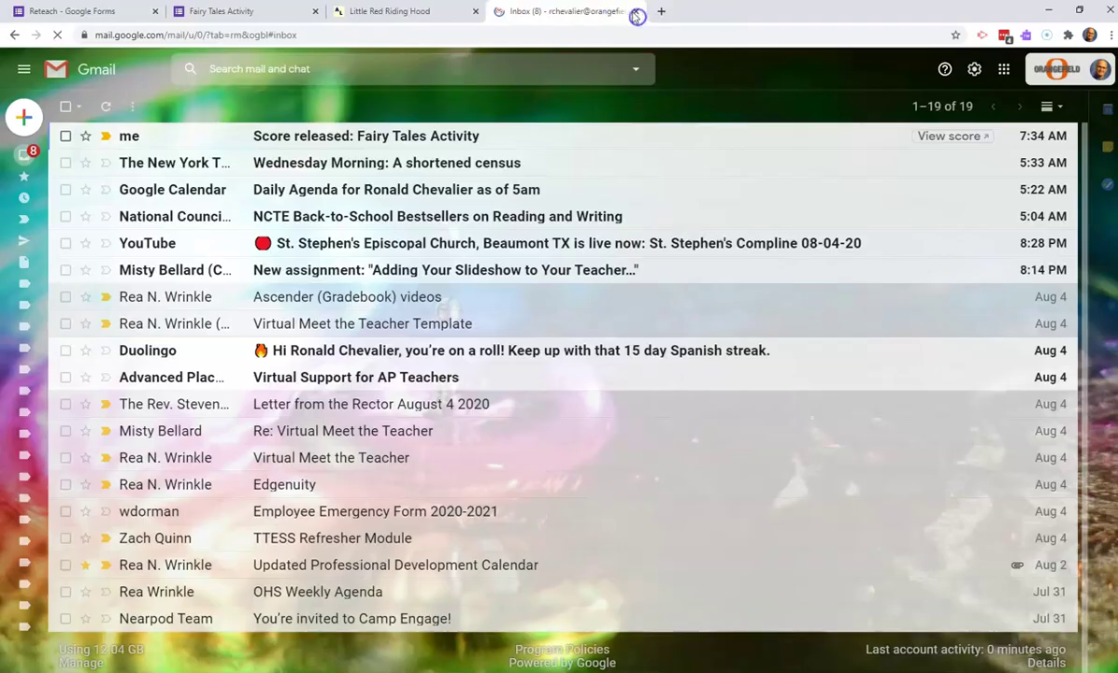
left_click(355, 138)
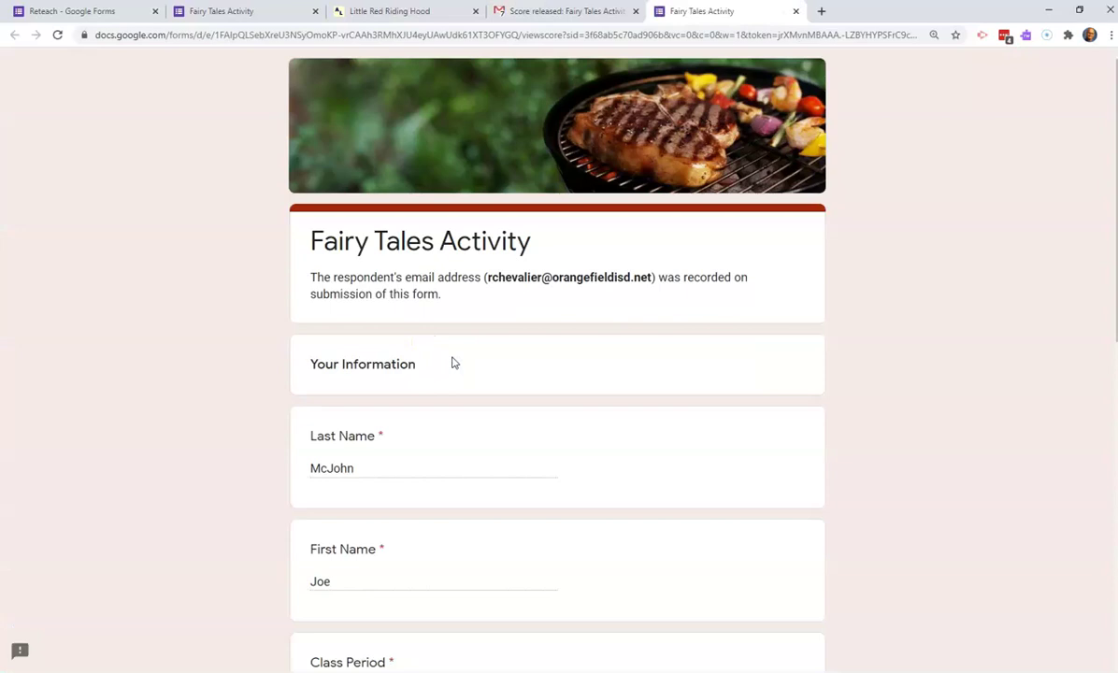
- Play and pause the Riding Hood review video in the score view, then close both quiz tabs
scroll(455, 363, "down", 3)
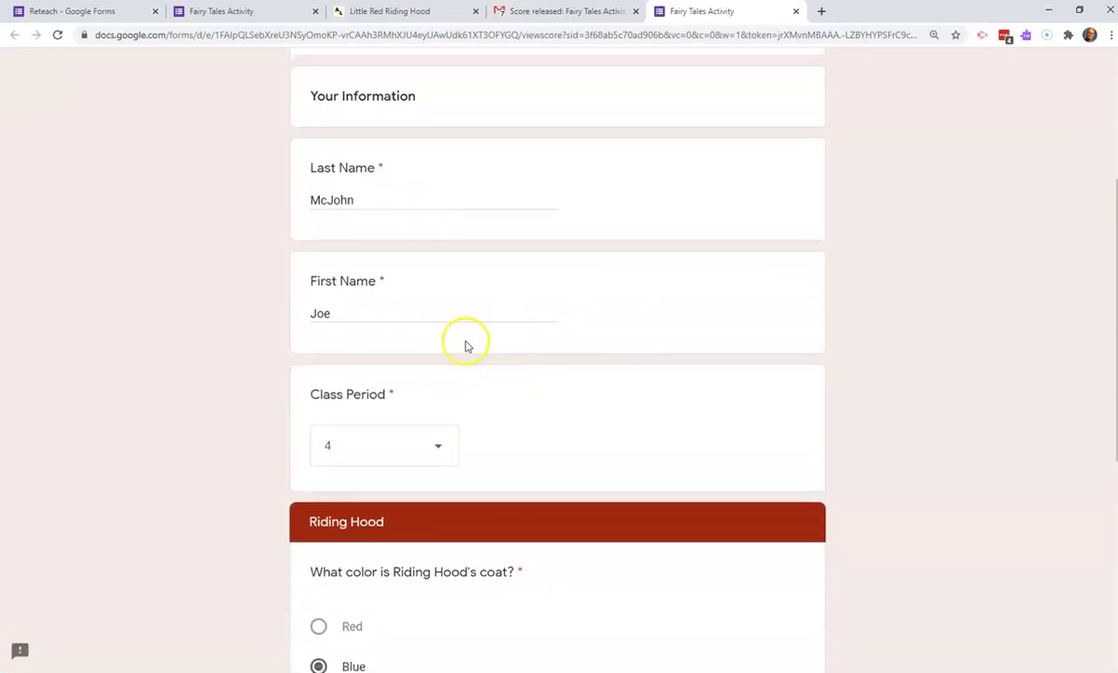
scroll(577, 381, "down", 5)
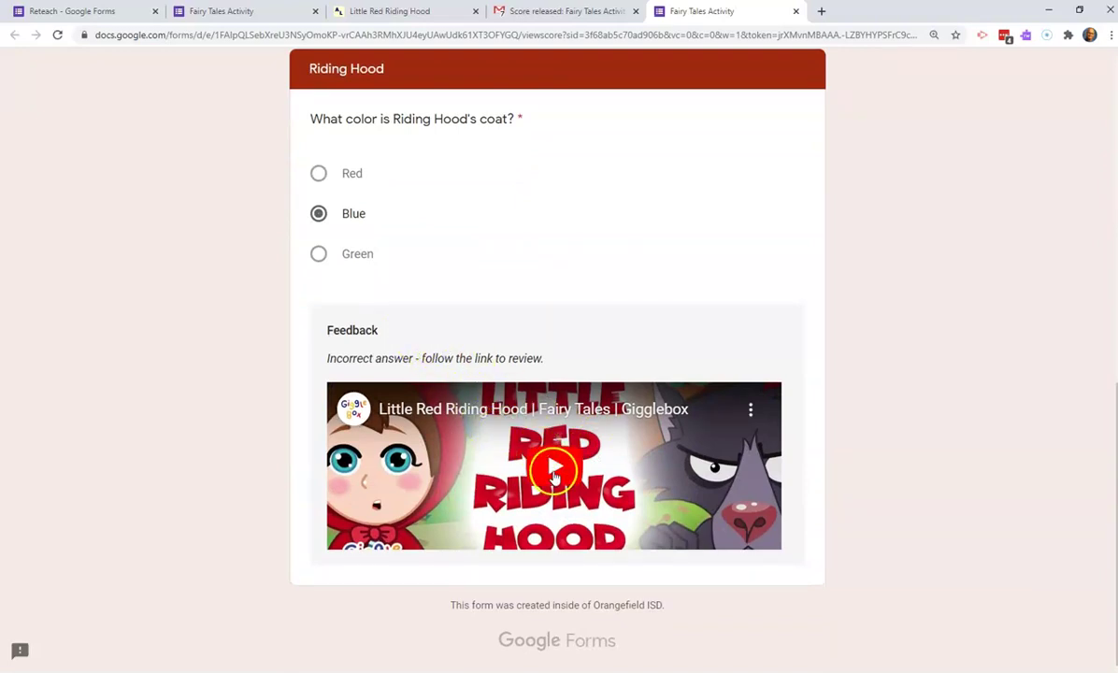
left_click(554, 472)
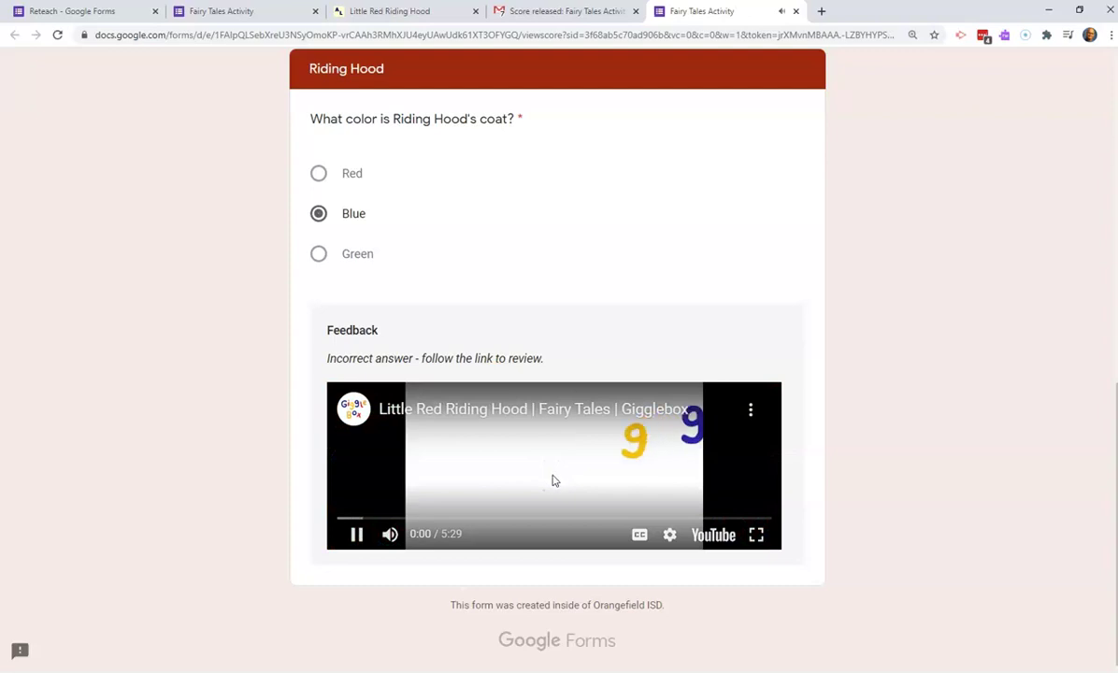
left_click(356, 534)
key("ctrl+w")
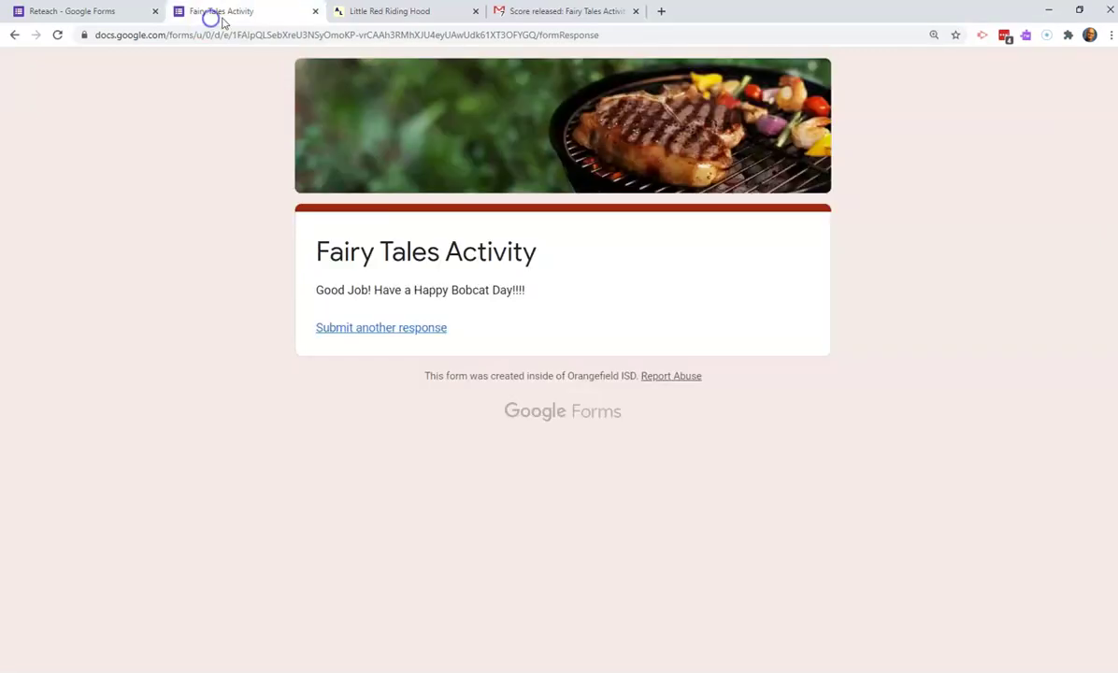
left_click(312, 13)
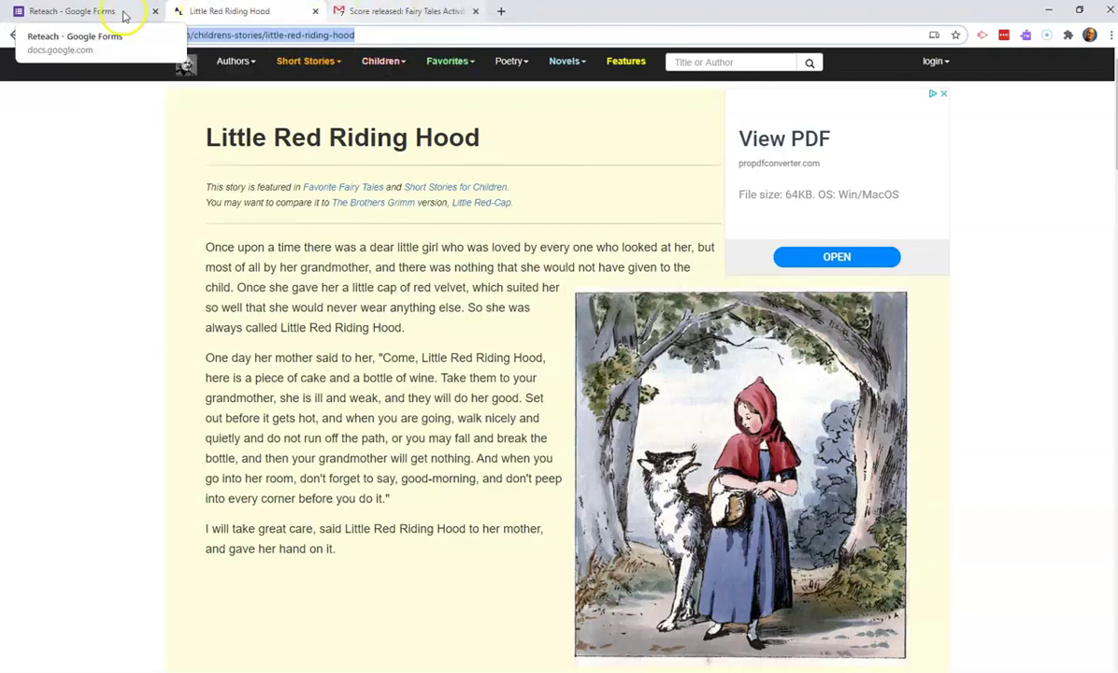
- Back in the Reteach form's Questions, delete the coat question's feedback and video from its answer key
left_click(72, 10)
scroll(552, 253, "down", 1)
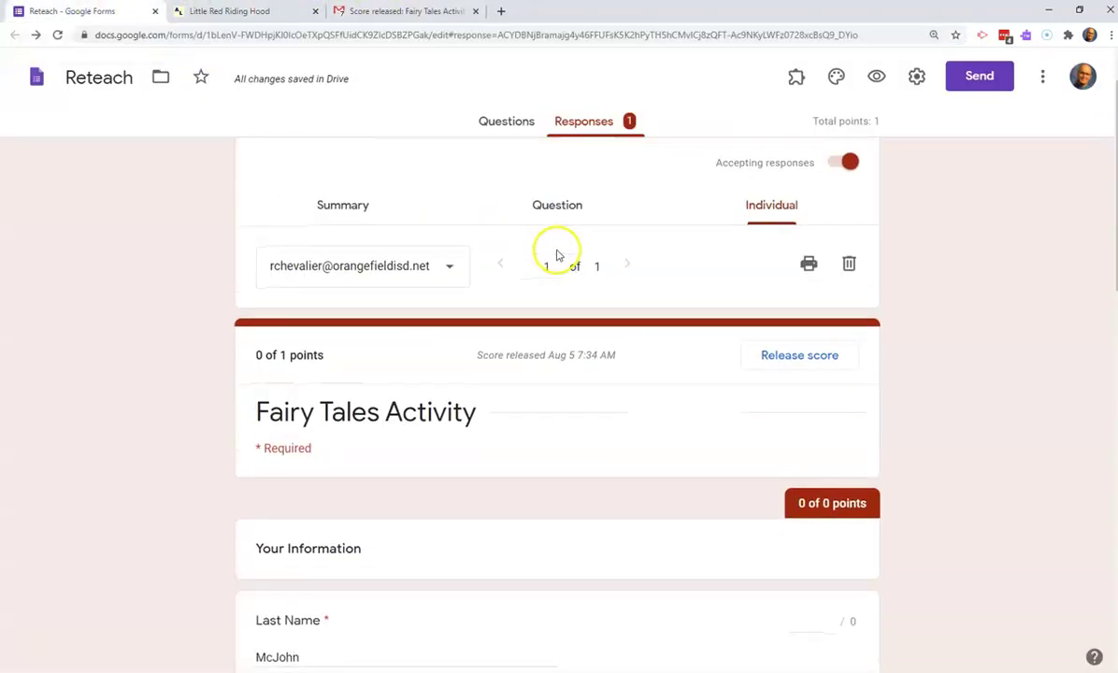
scroll(499, 163, "up", 1)
left_click(489, 124)
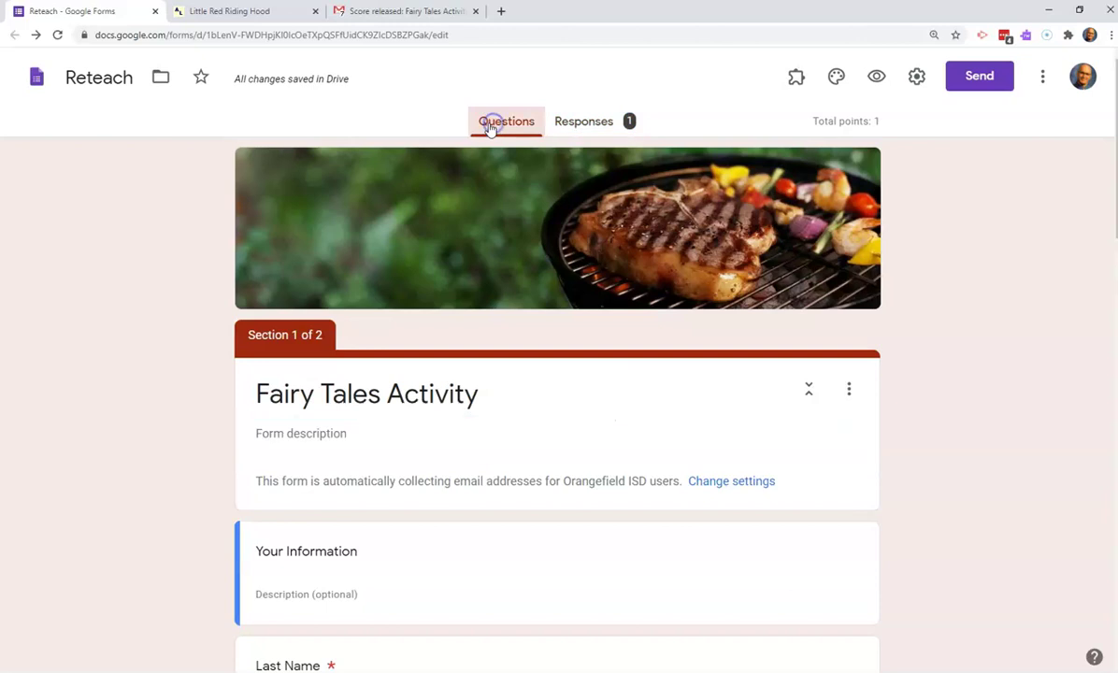
scroll(577, 293, "down", 12)
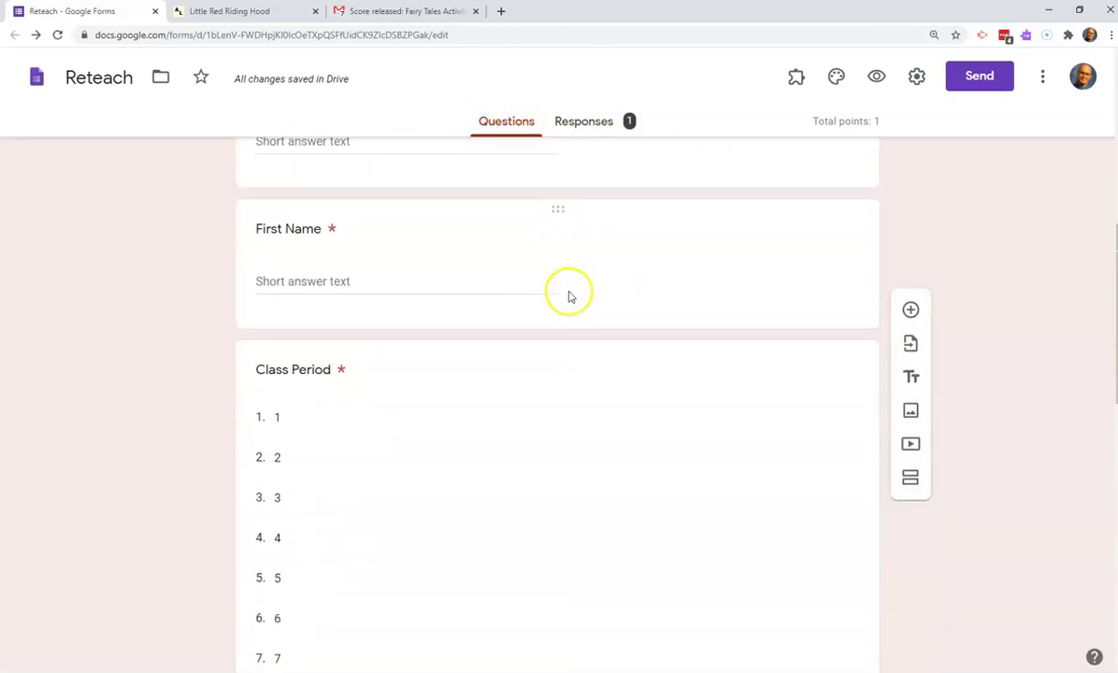
scroll(565, 294, "down", 6)
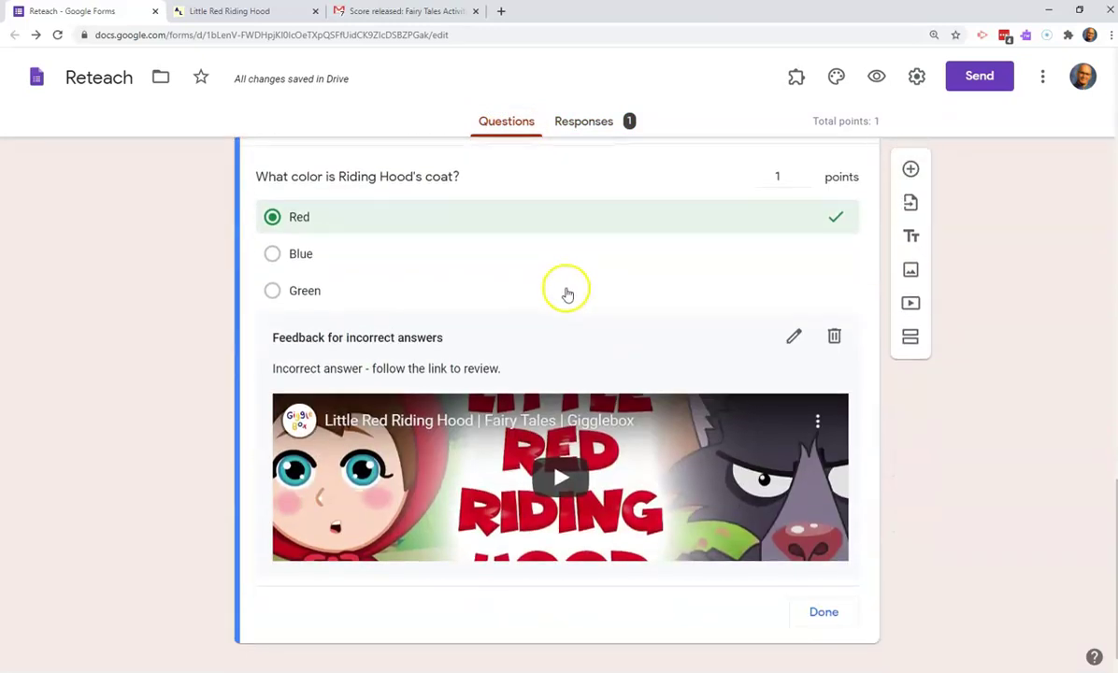
left_click(834, 339)
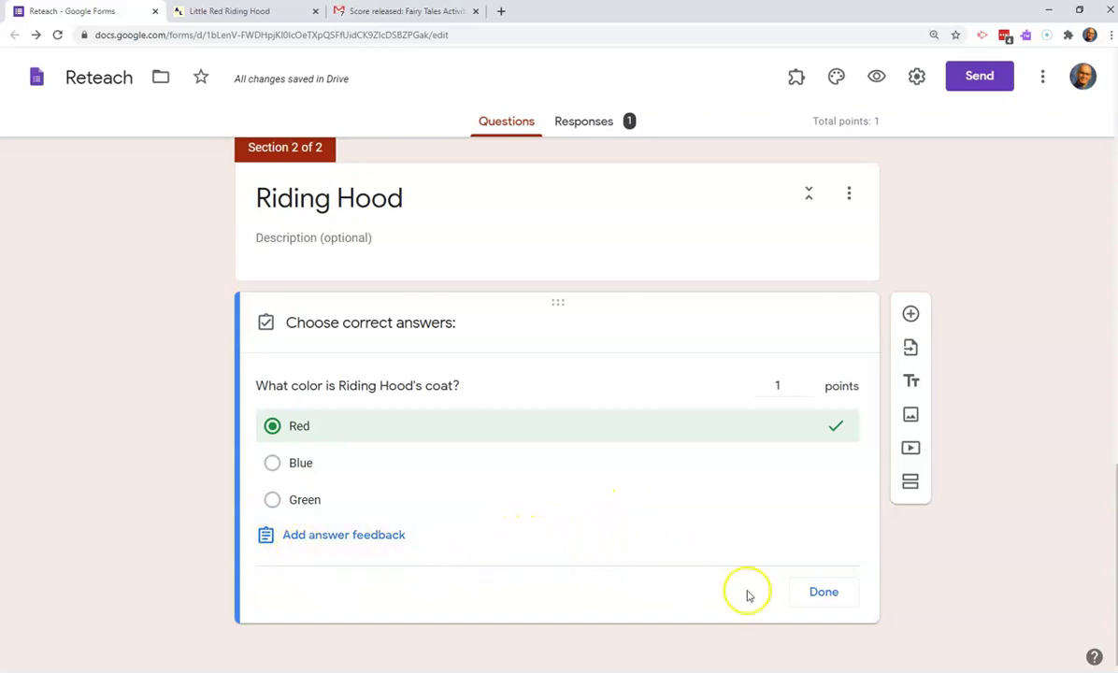
left_click(809, 592)
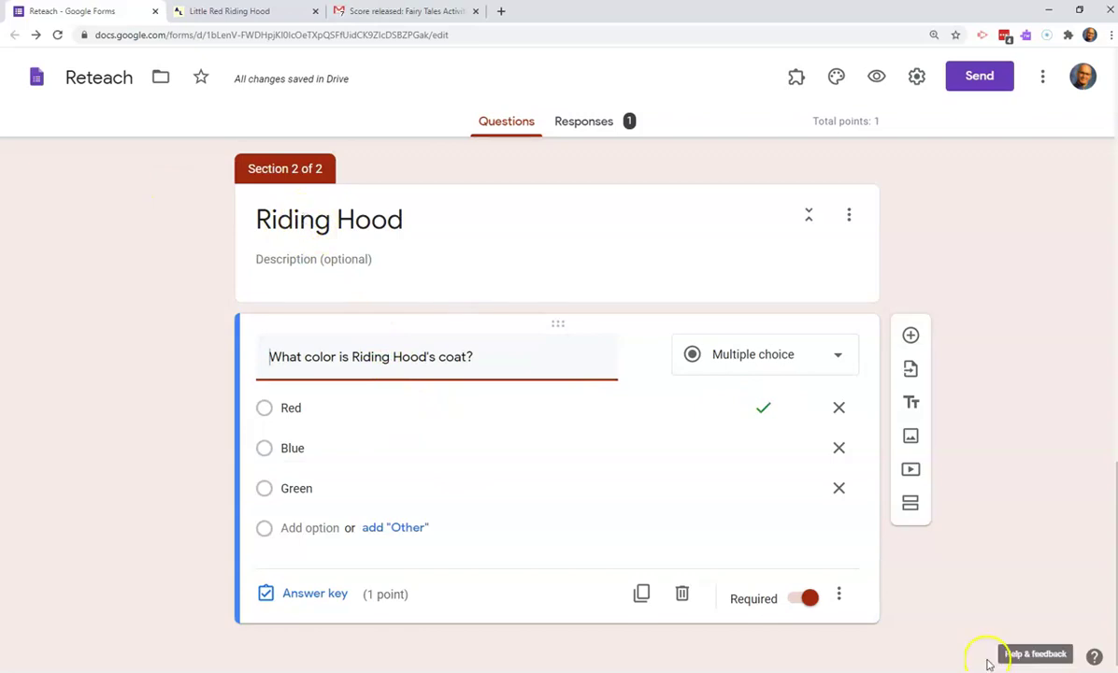
- Insert a new section after the coat question and name it 'Riding Hood Reteach'
left_click(908, 507)
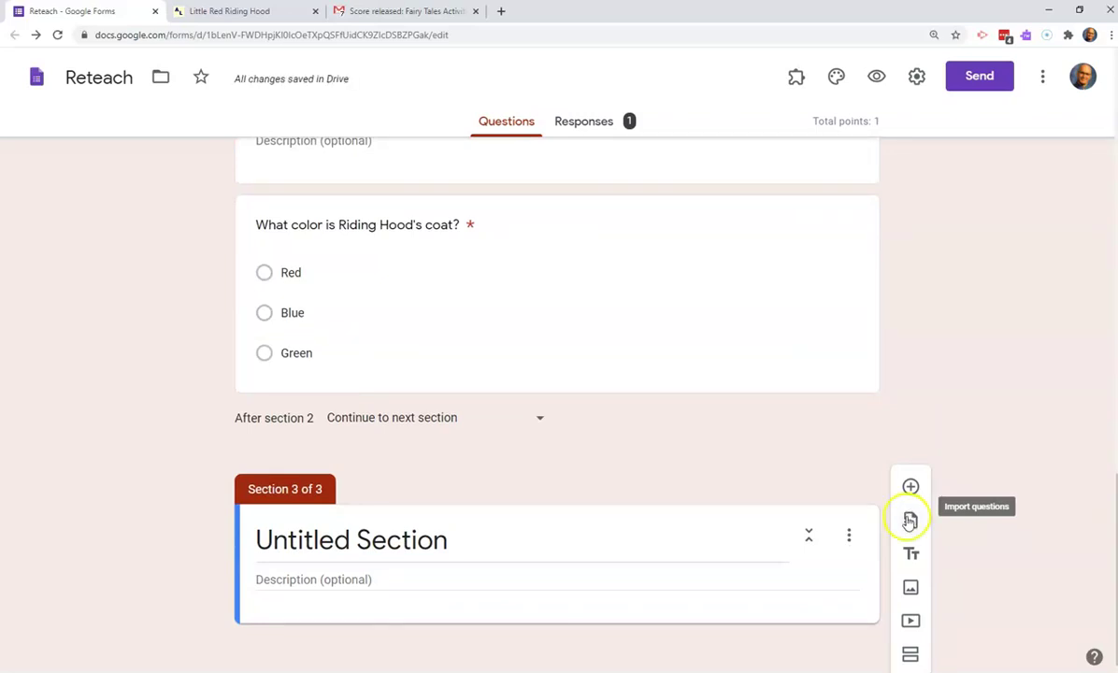
left_click(457, 530)
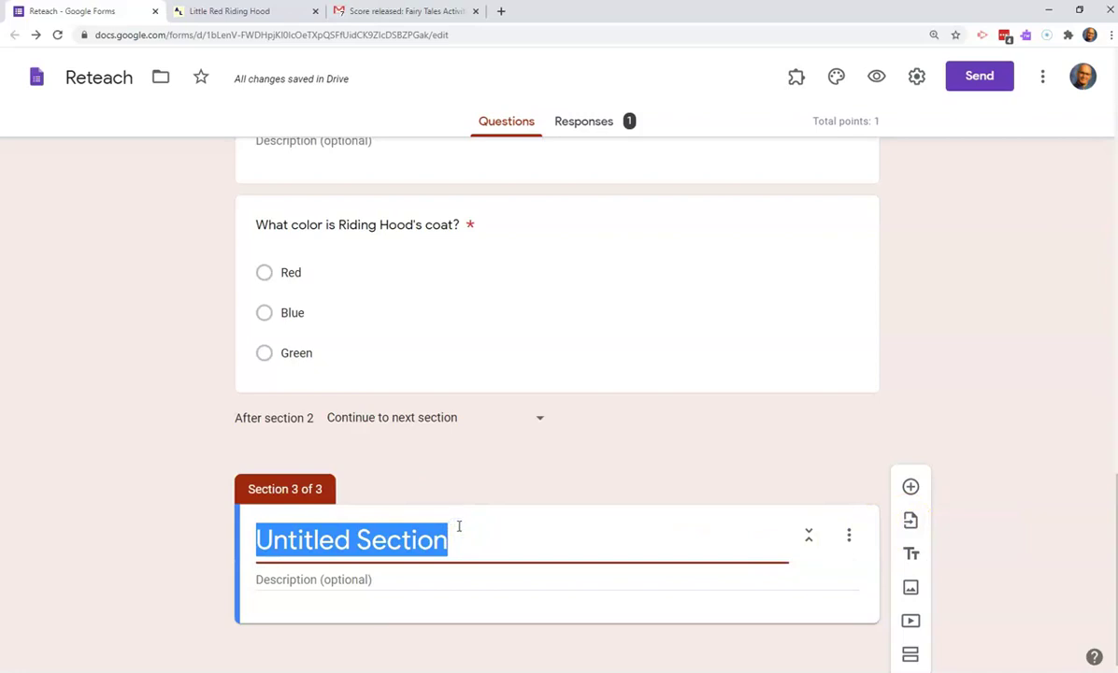
type("R")
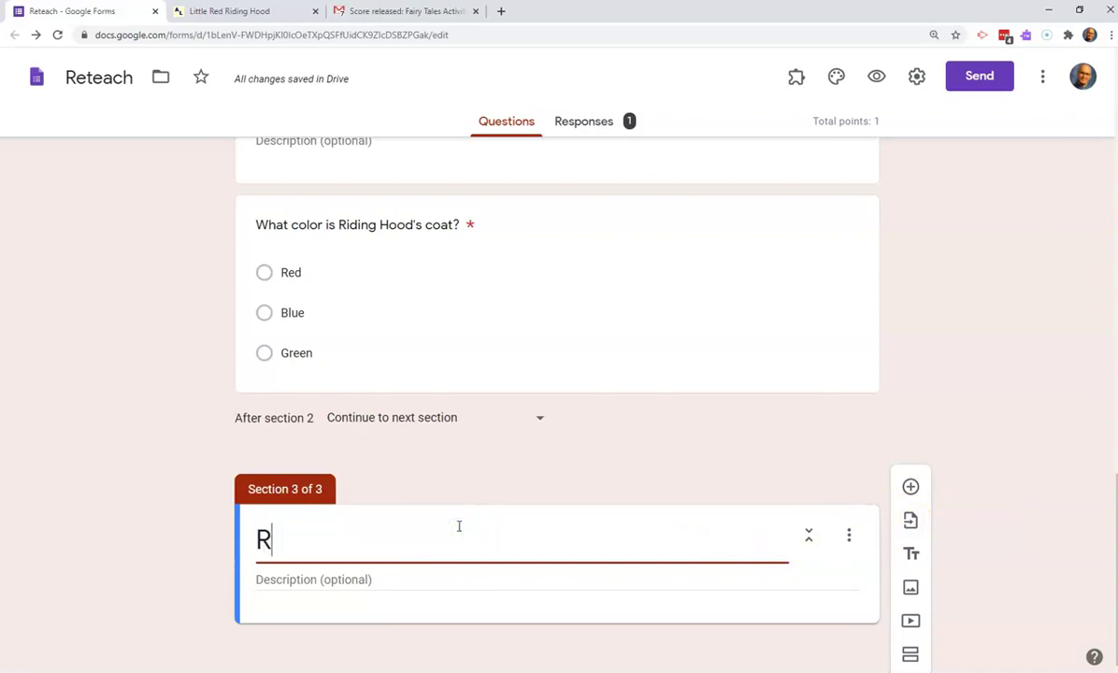
key("BackSpace")
type("Riding")
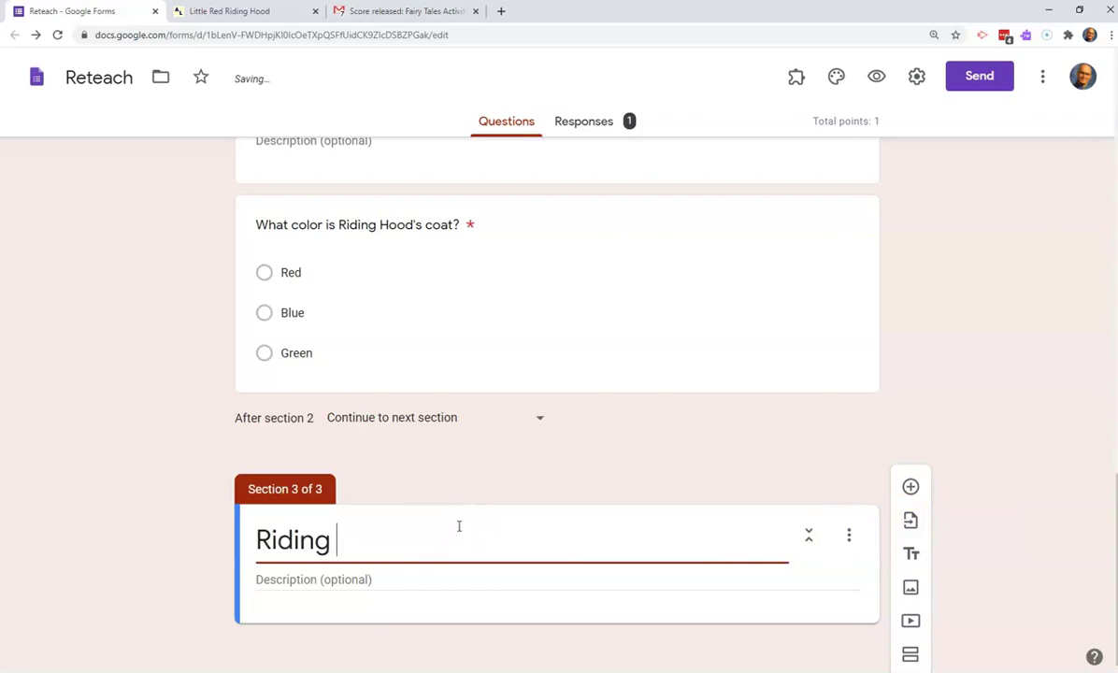
type(" Hood Rete")
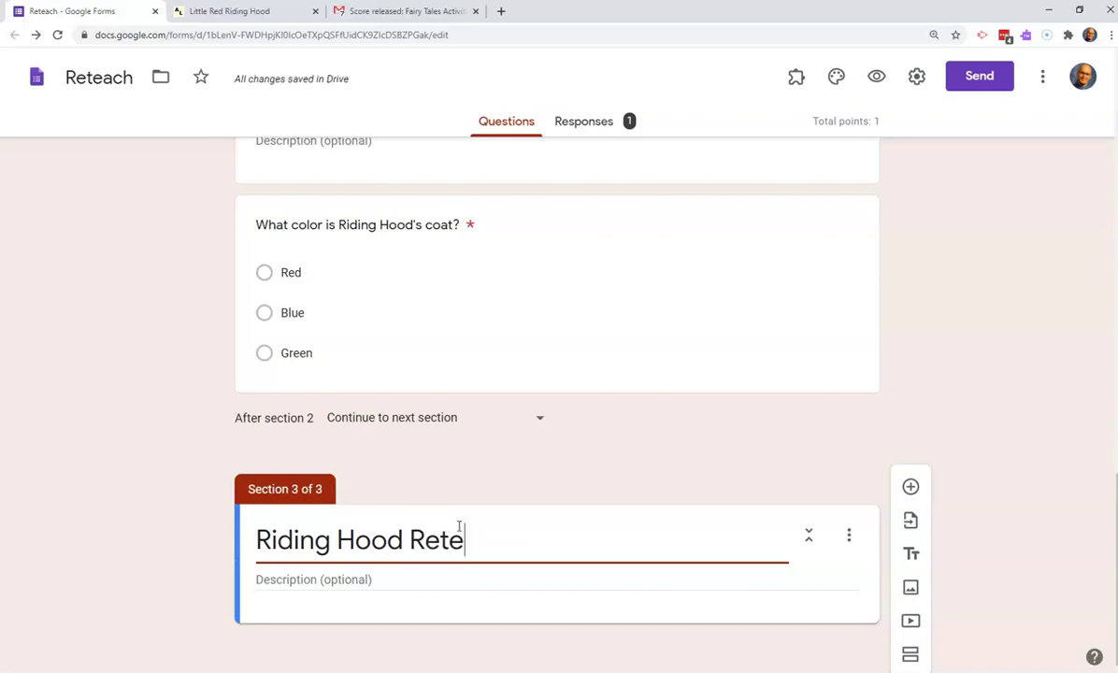
type("s")
key("BackSpace")
type("ch")
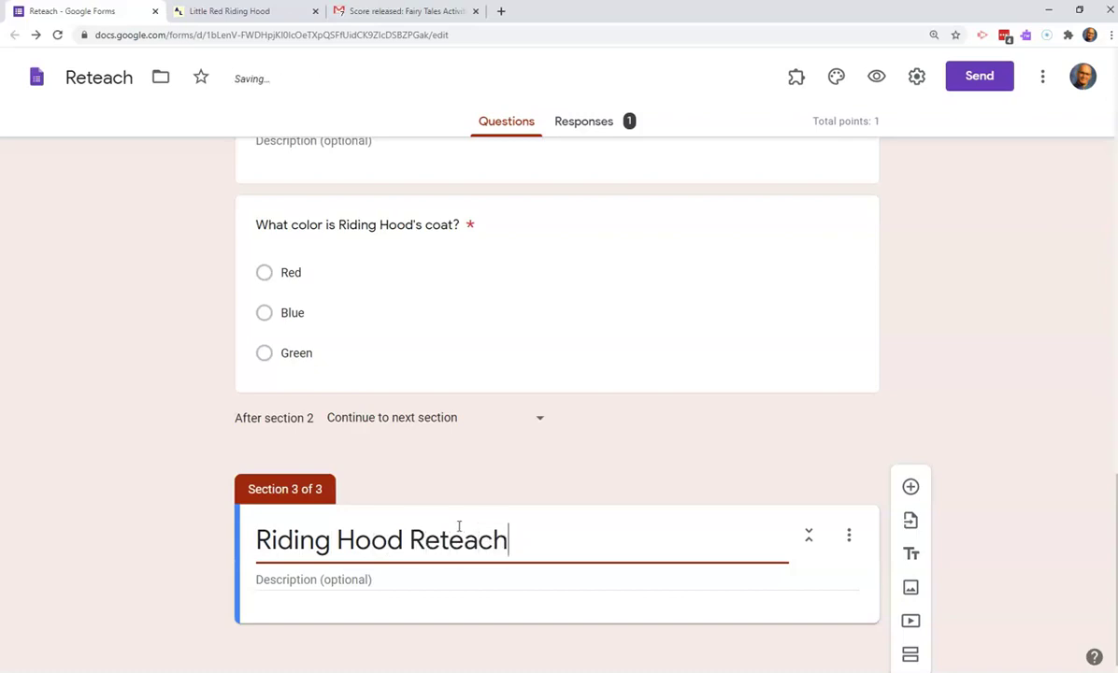
- Turn on answer-based section jumps and send Blue and Green coat answers to section 3, Riding Hood Reteach
left_click(534, 310)
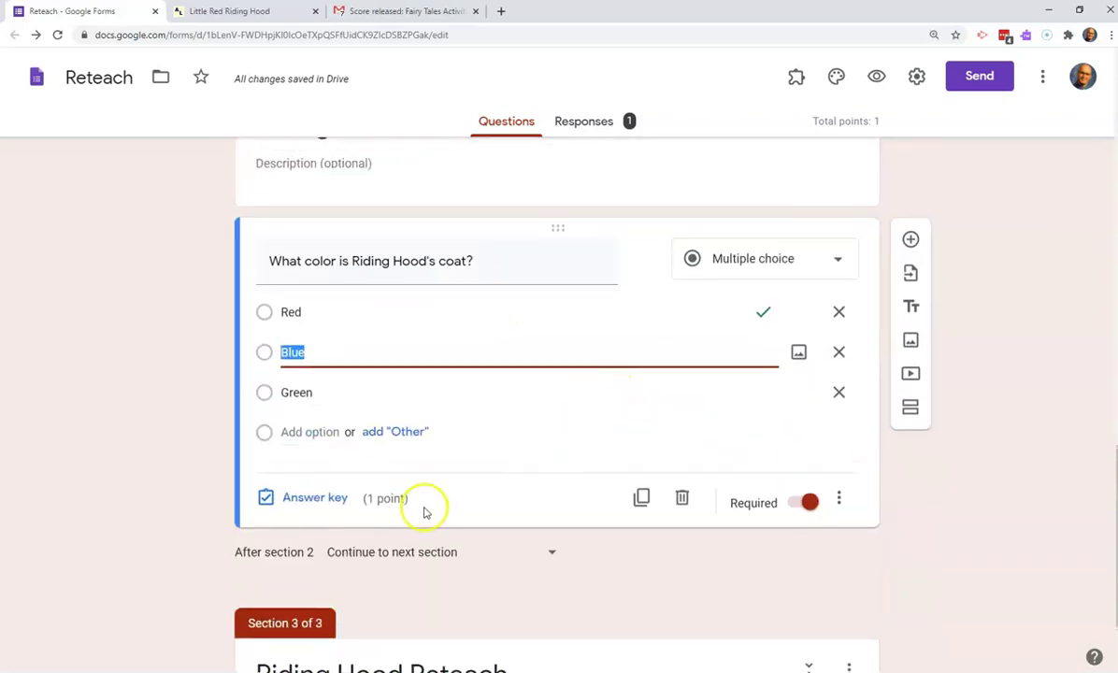
left_click(844, 502)
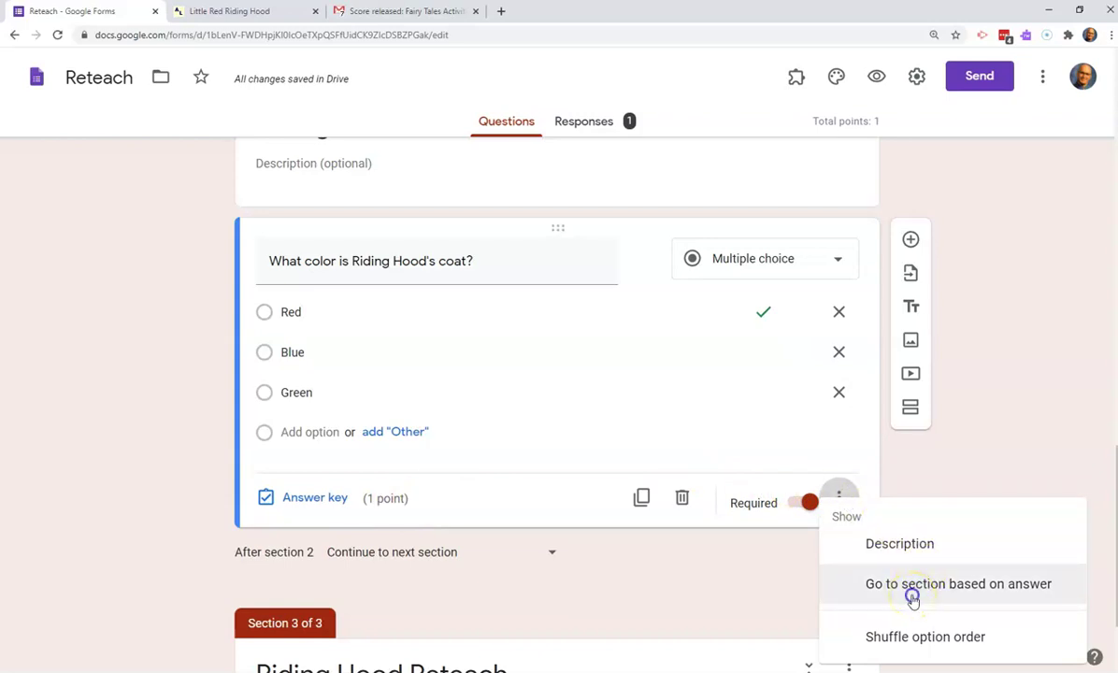
left_click(912, 596)
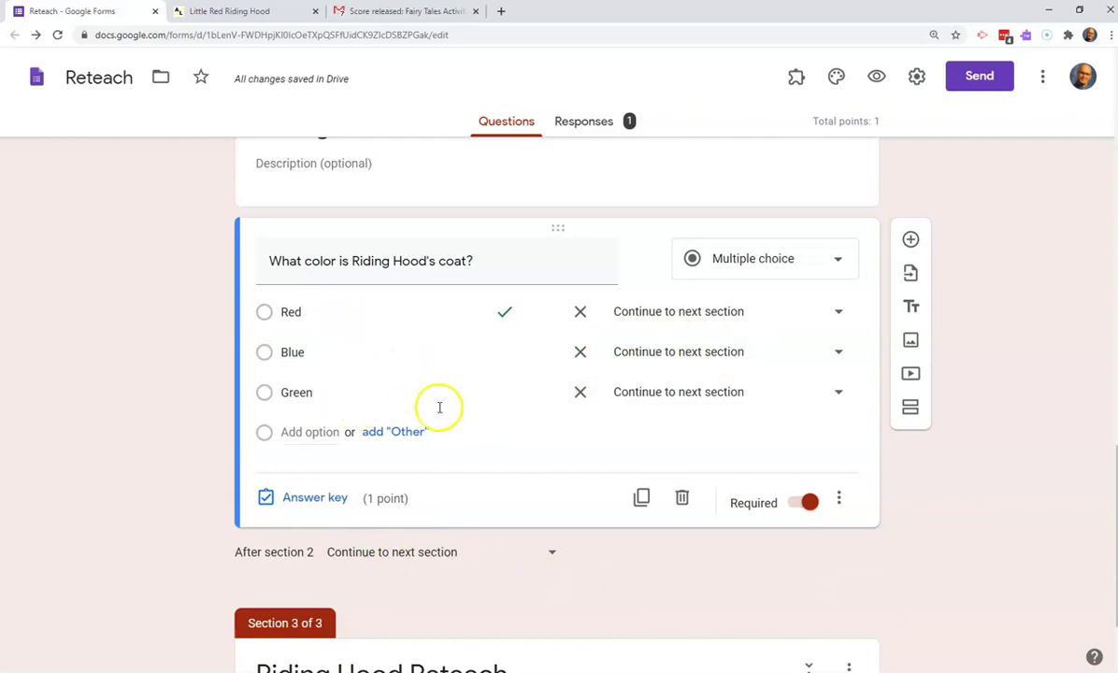
left_click(837, 351)
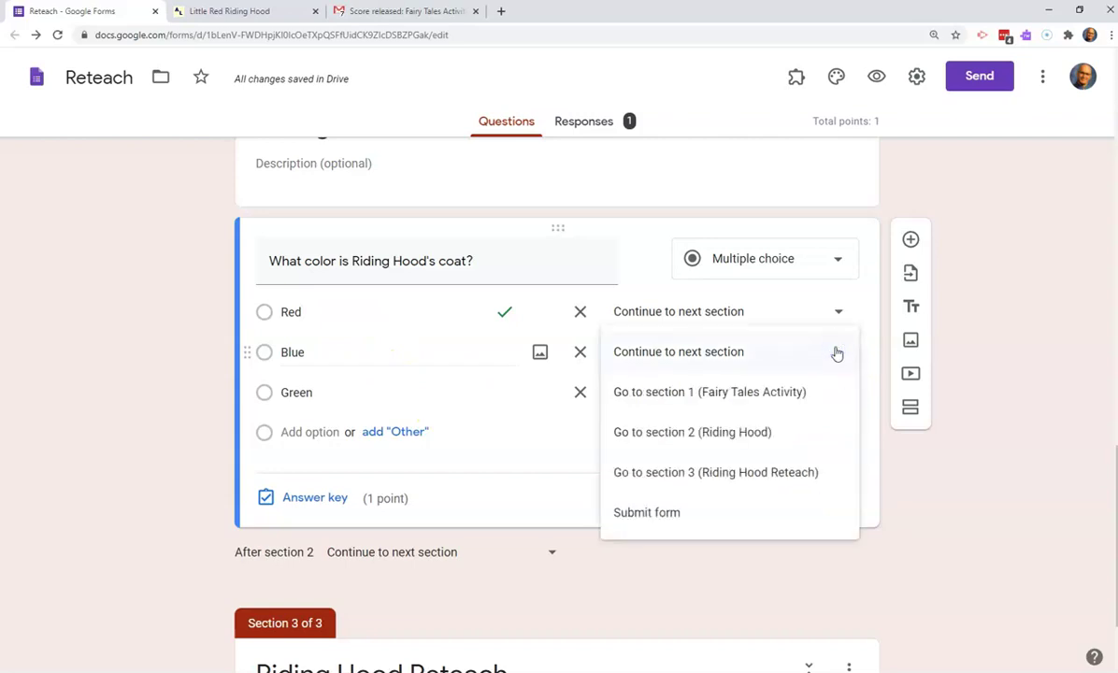
left_click(749, 483)
left_click(830, 391)
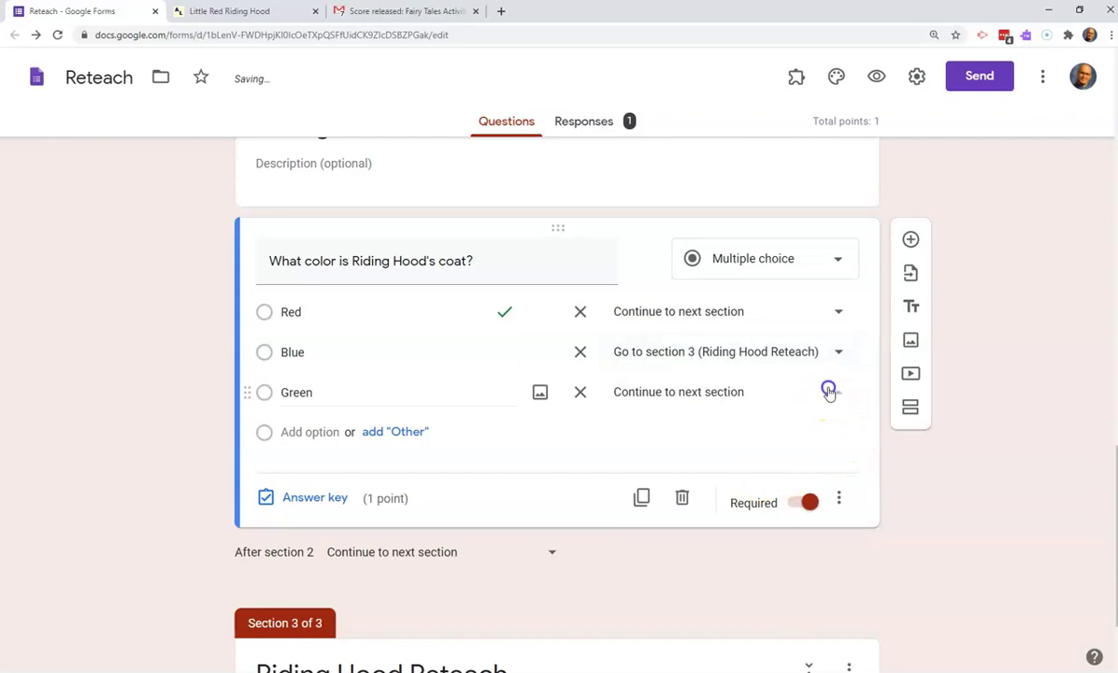
left_click(774, 512)
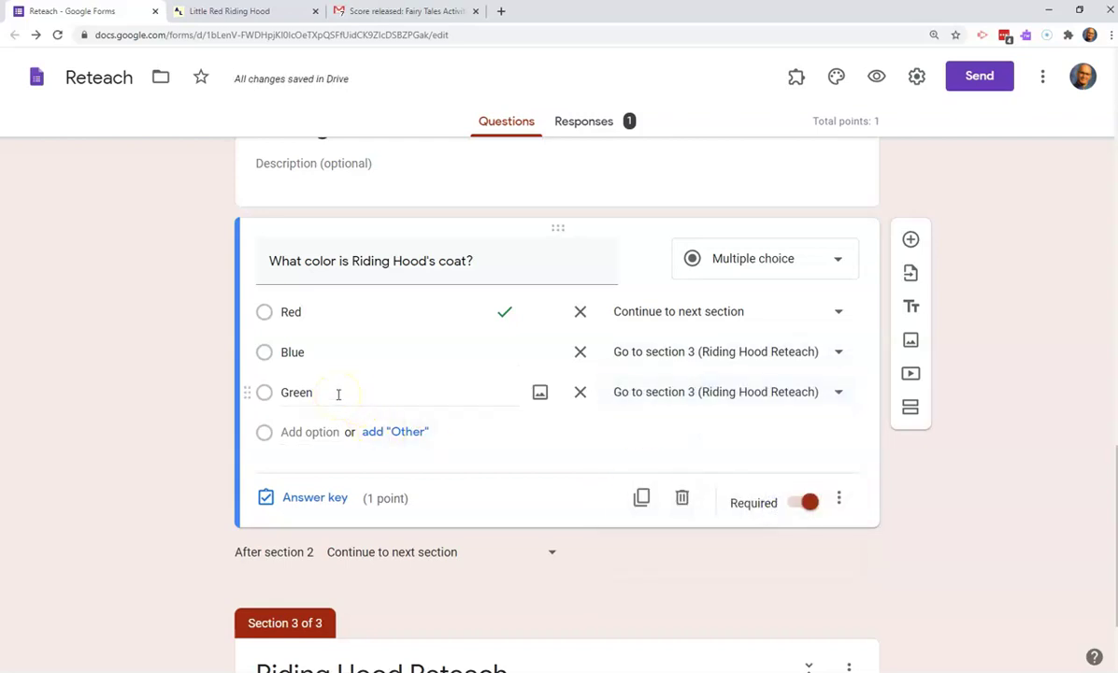
scroll(338, 394, "down", 3)
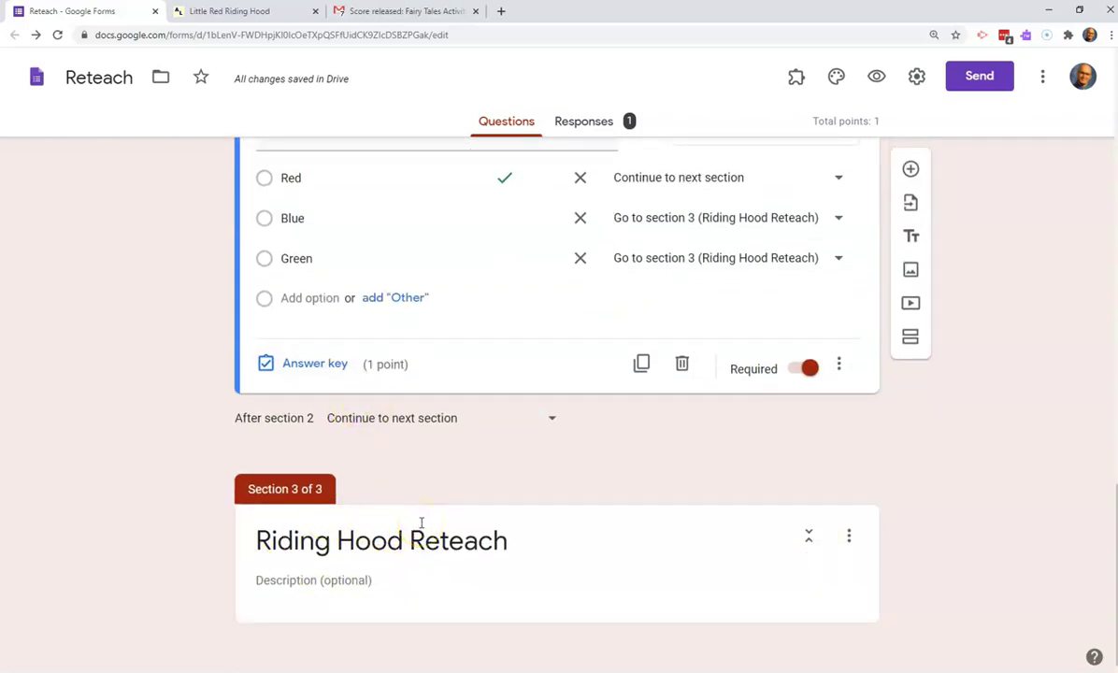
scroll(422, 523, "up", 3)
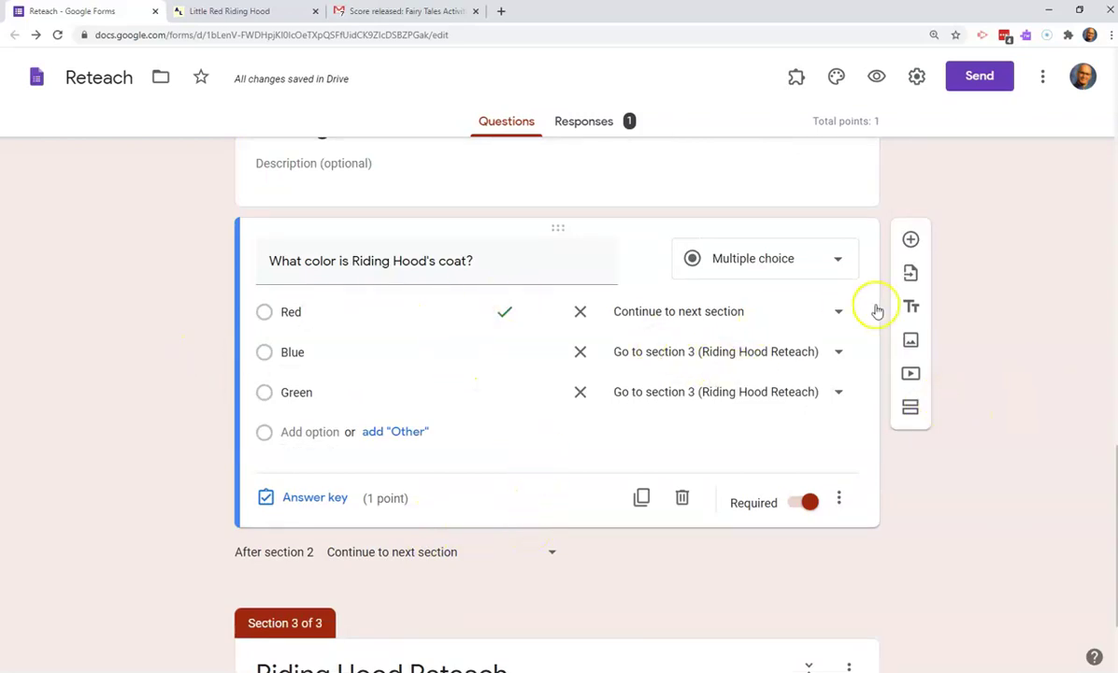
scroll(946, 398, "down", 3)
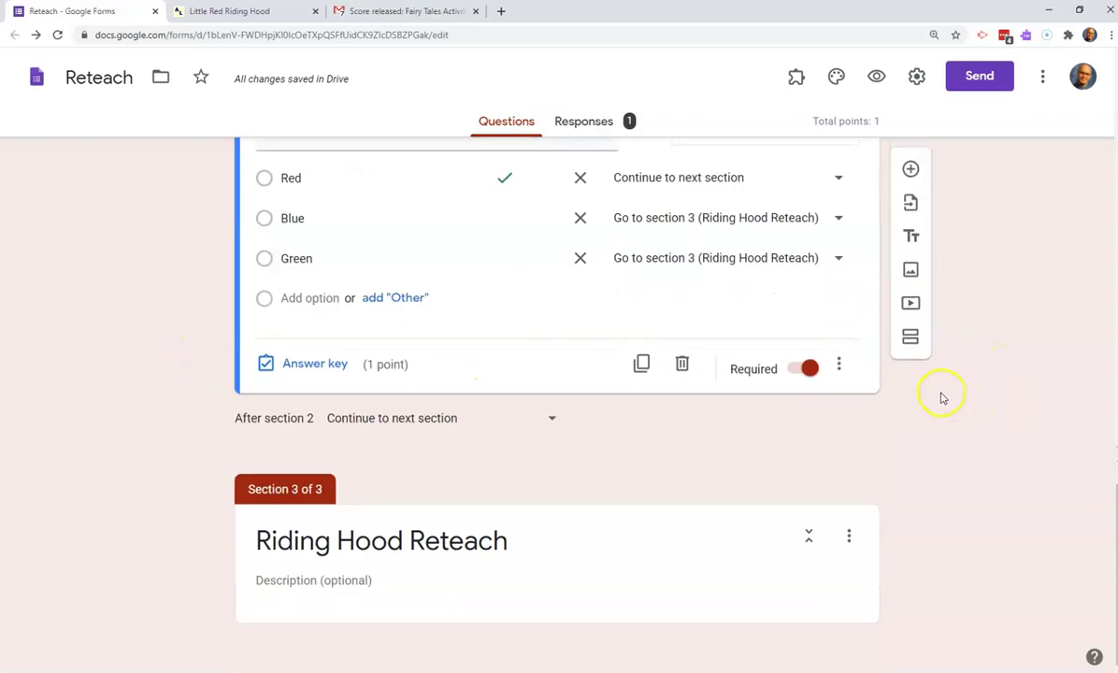
- Add a new section and move it below Riding Hood Reteach, saving the new order
left_click(915, 344)
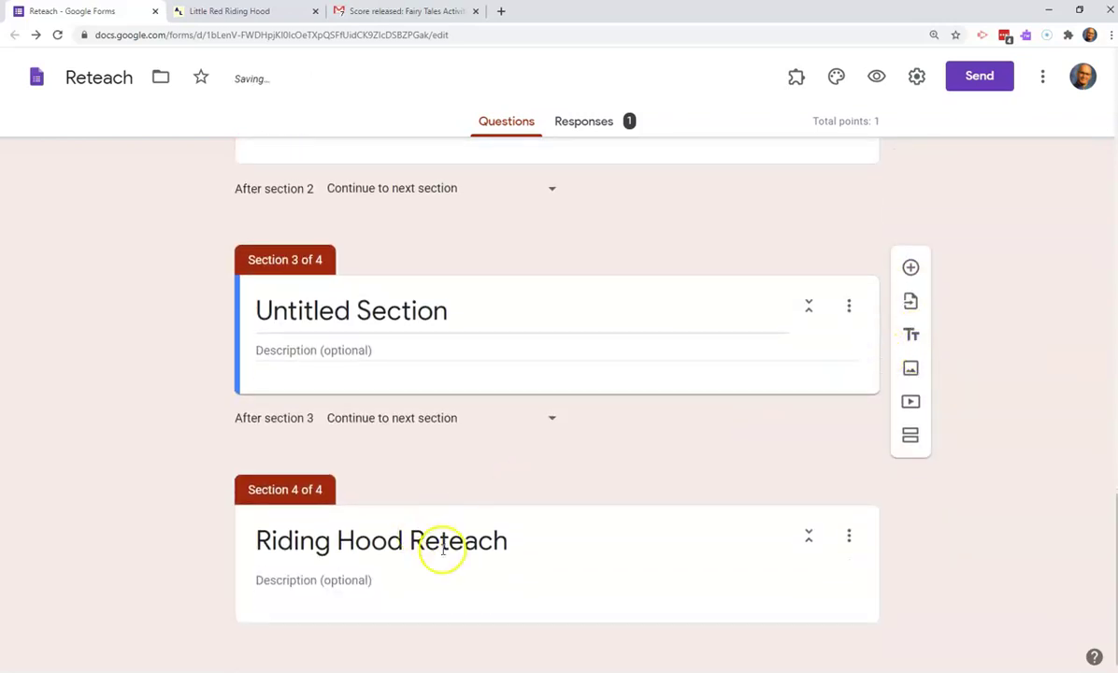
left_click(439, 548)
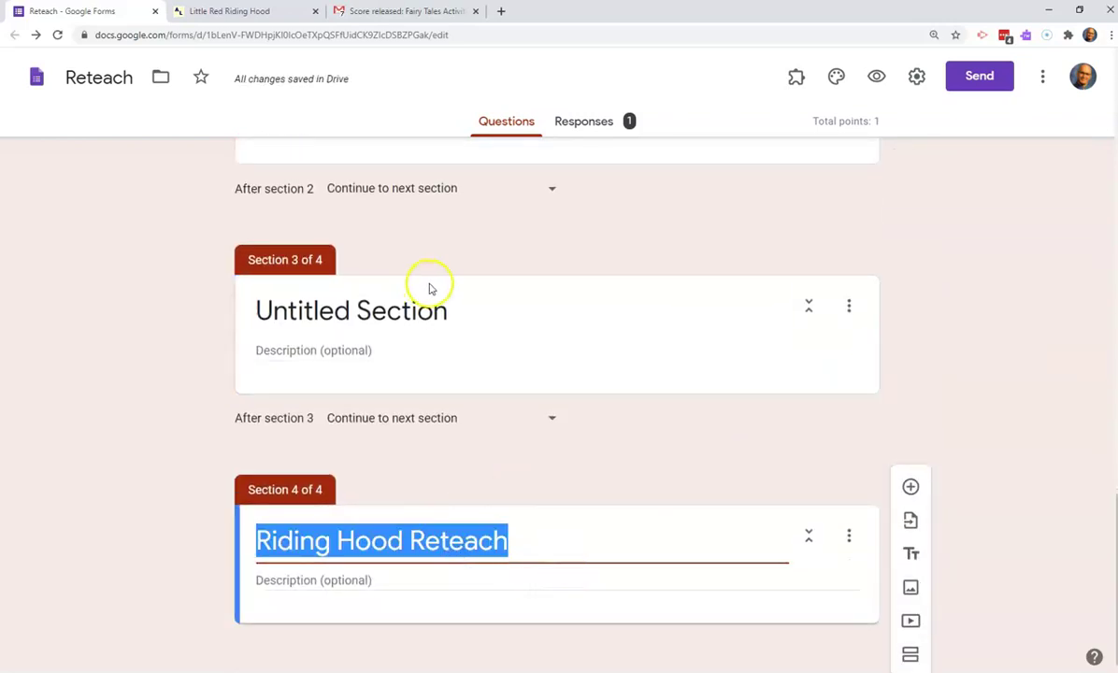
left_click(697, 299)
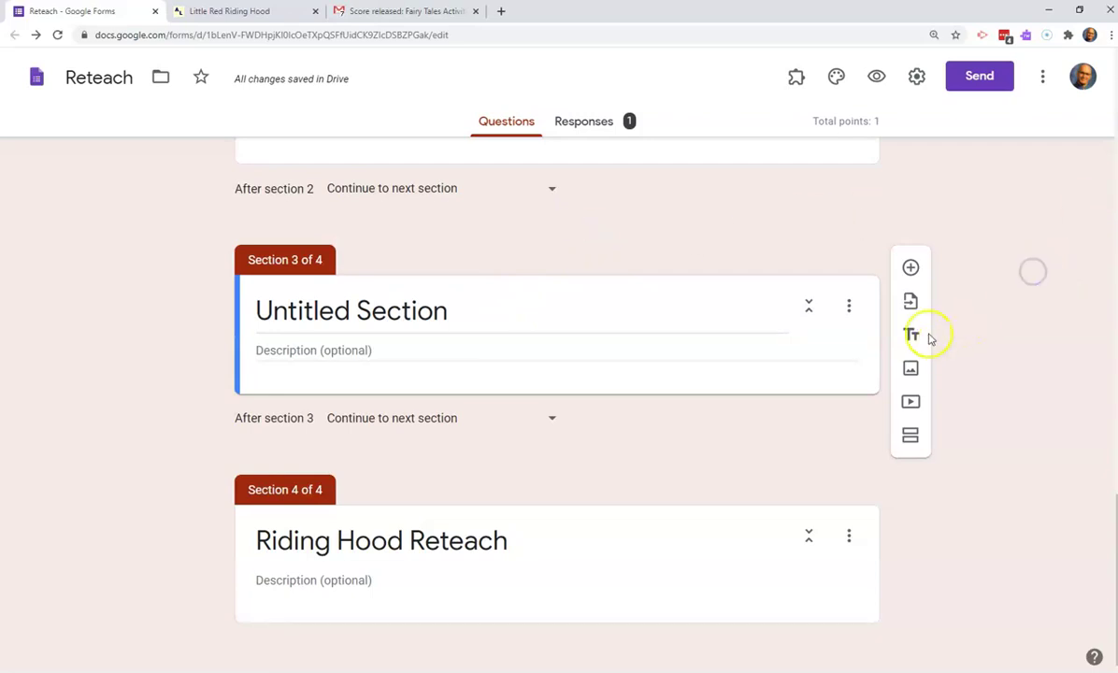
left_click(562, 309)
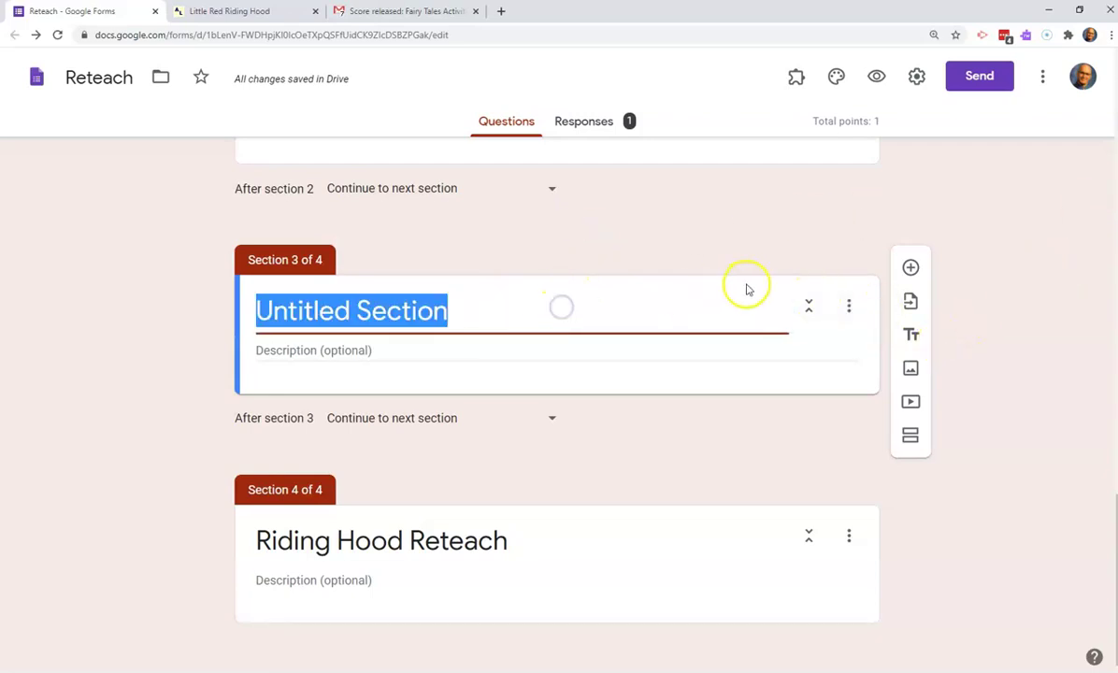
left_click(845, 303)
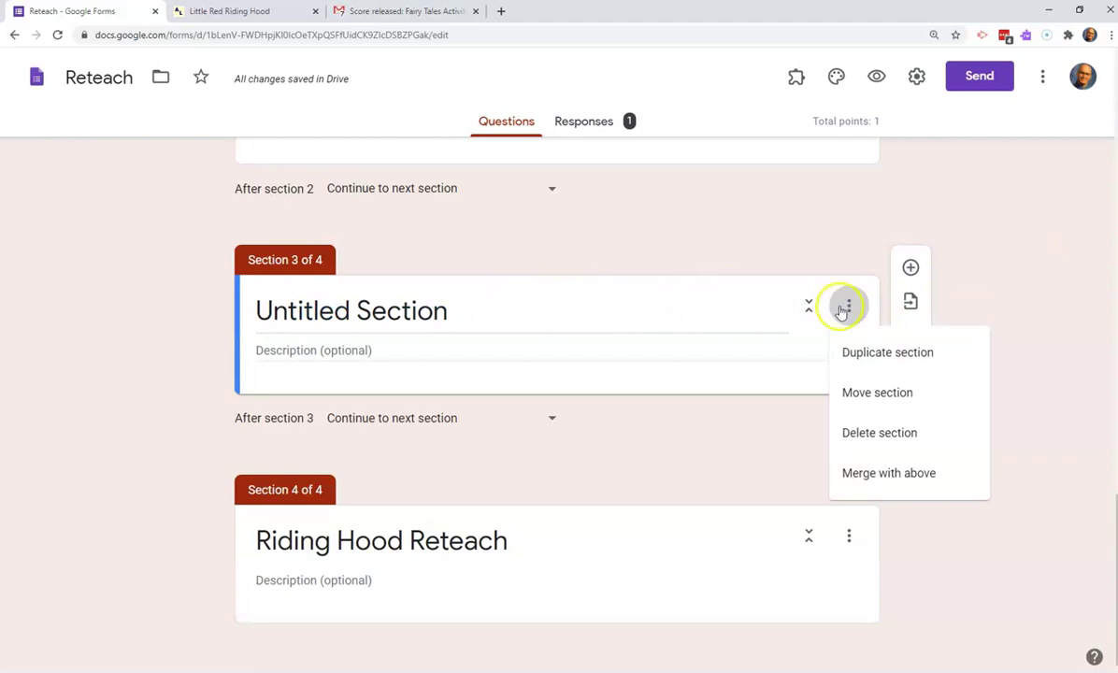
left_click(851, 393)
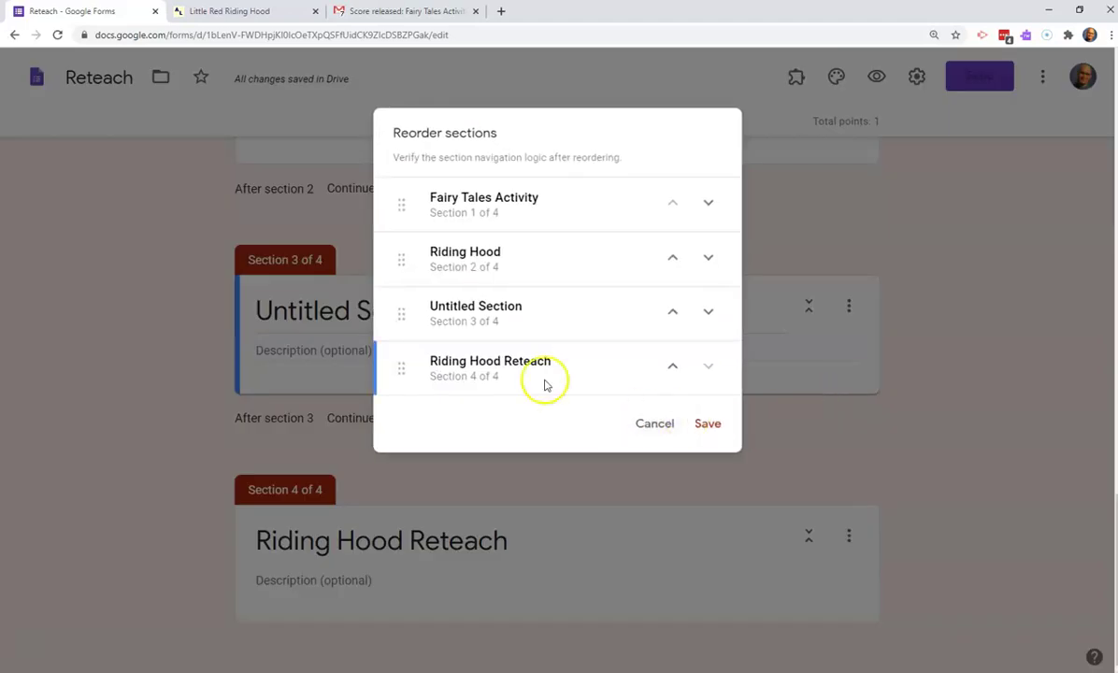
left_click_drag(403, 315, 418, 375)
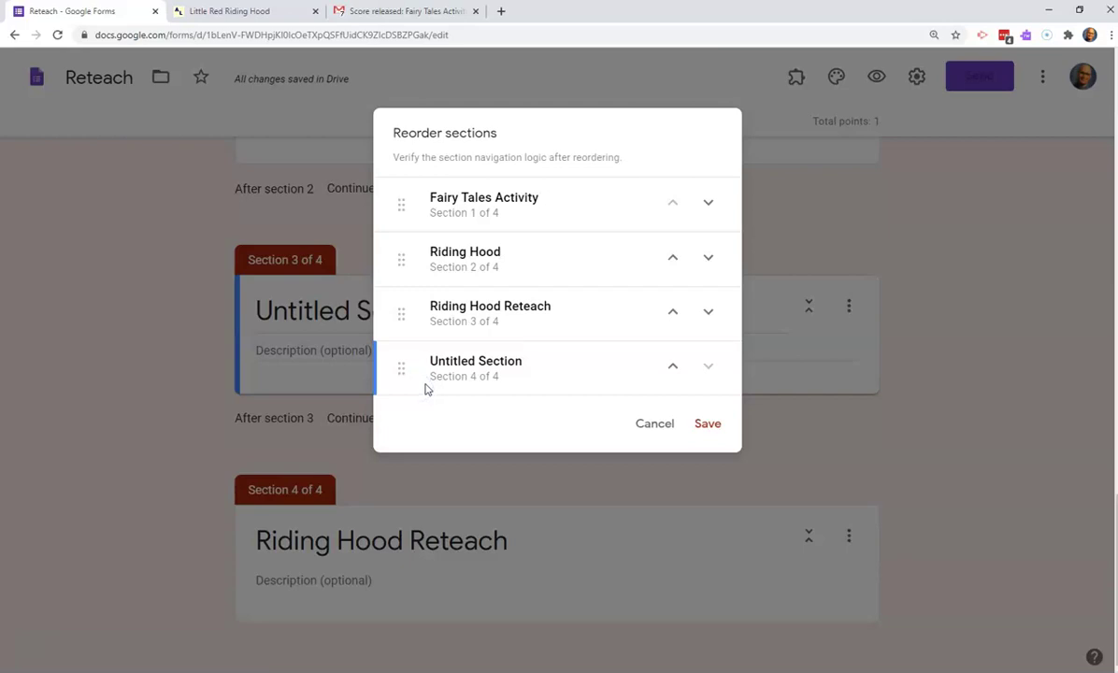
left_click(714, 428)
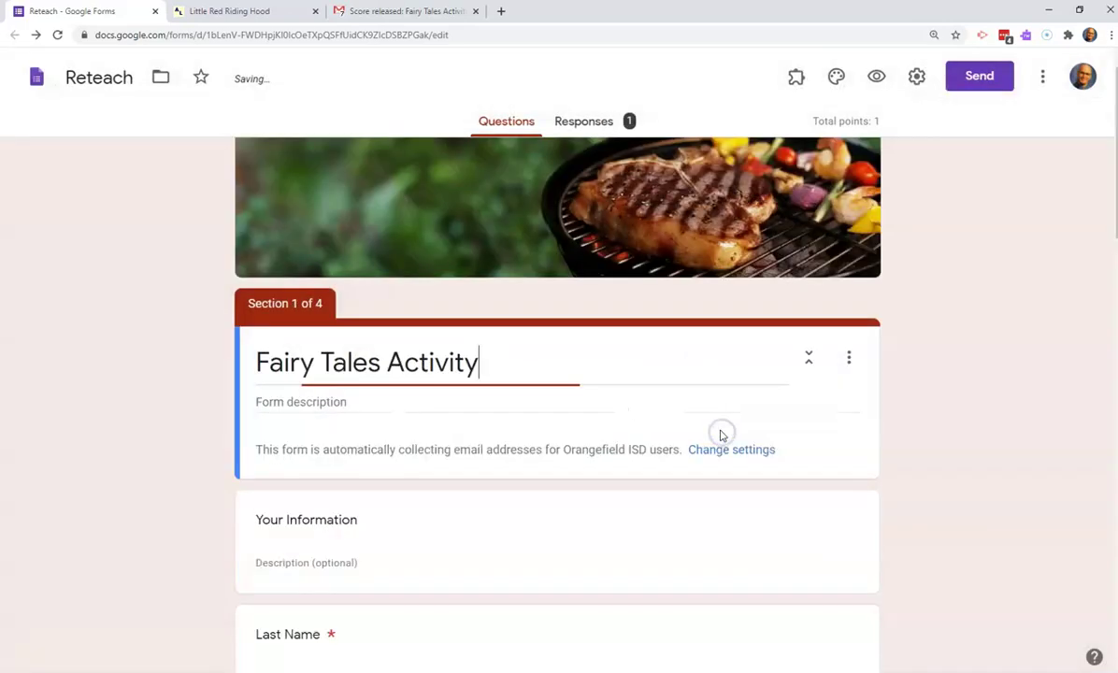
- Rename the last section 'Rapunzel' and add a new question to it
scroll(757, 439, "down", 15)
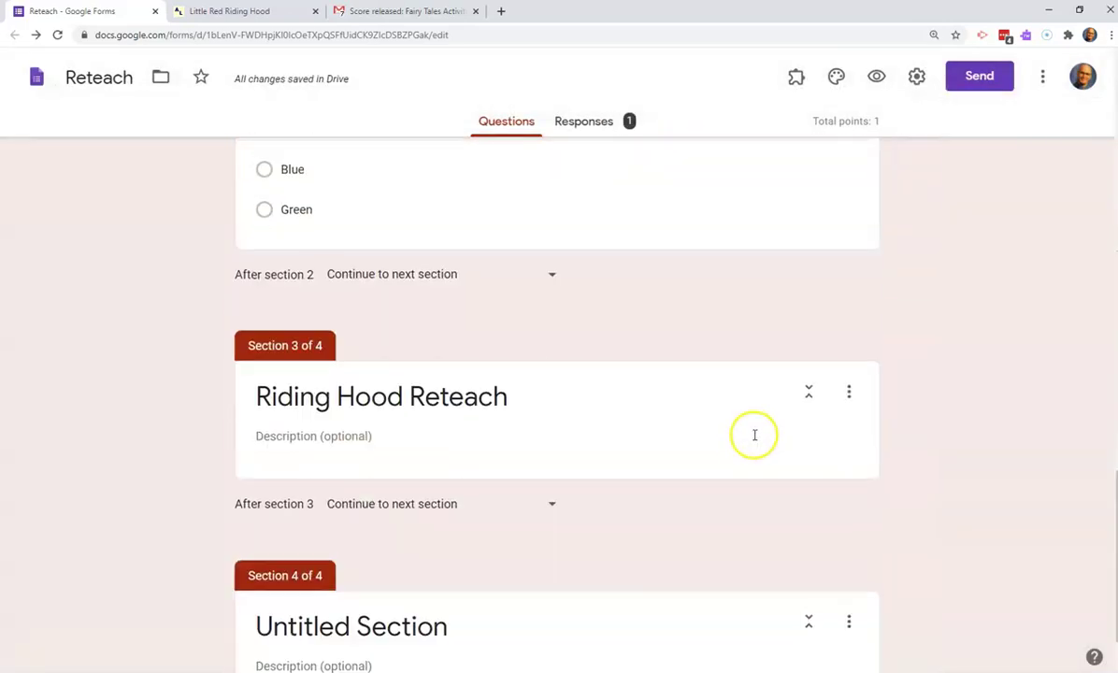
scroll(754, 434, "down", 1)
left_click(414, 550)
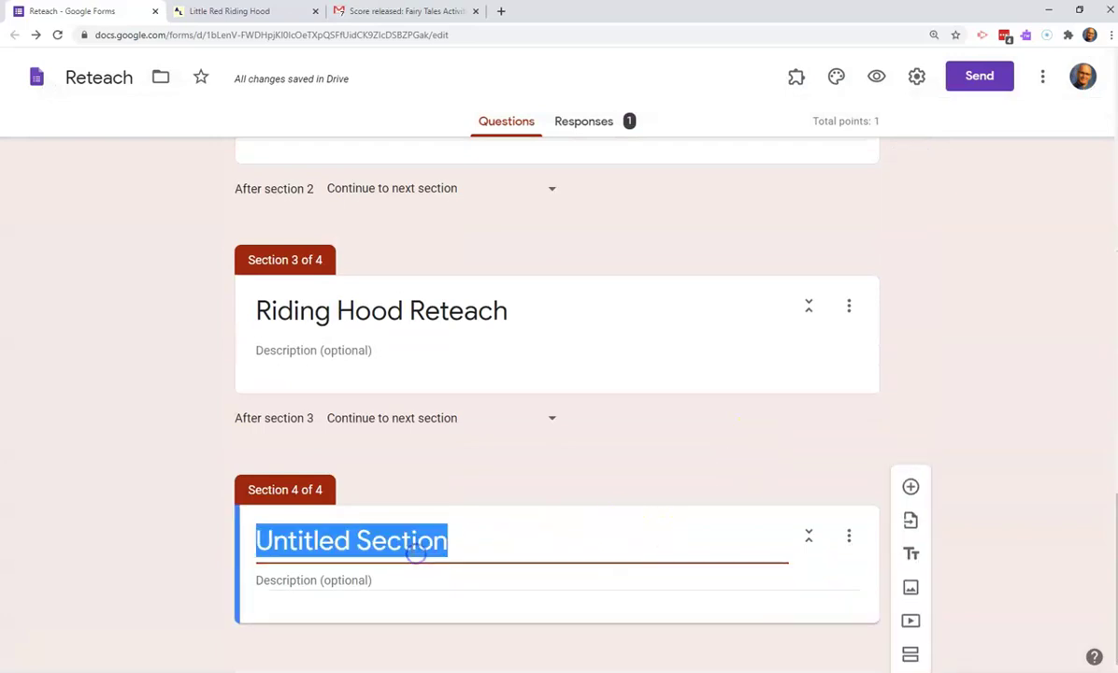
type("Rapunzel")
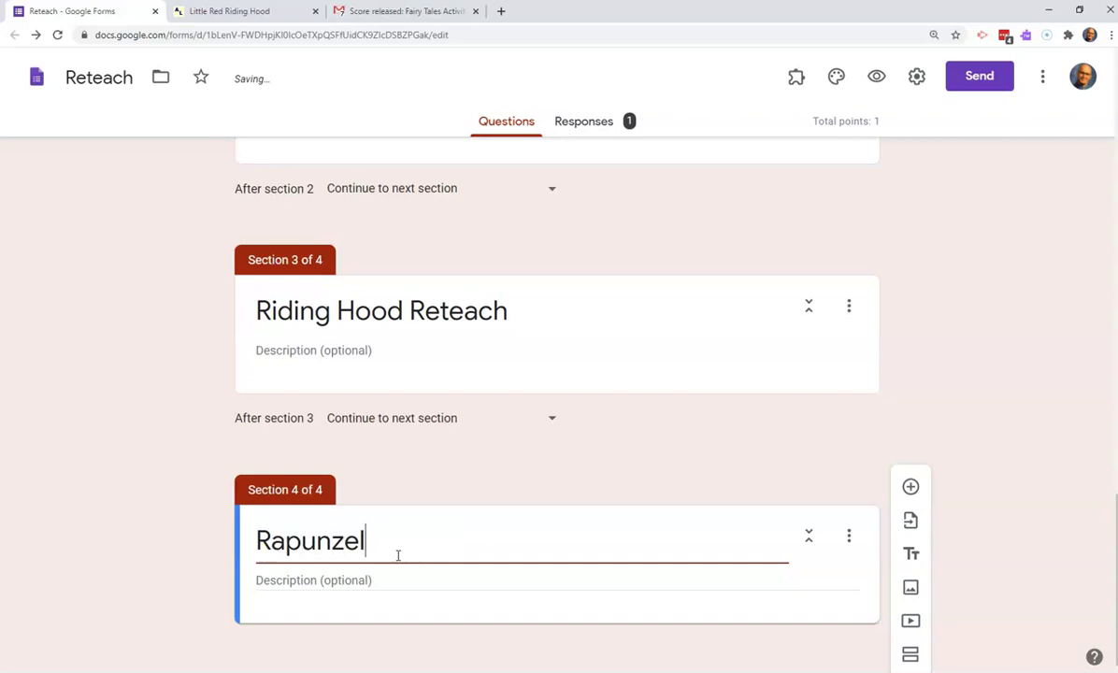
left_click(437, 599)
left_click(912, 488)
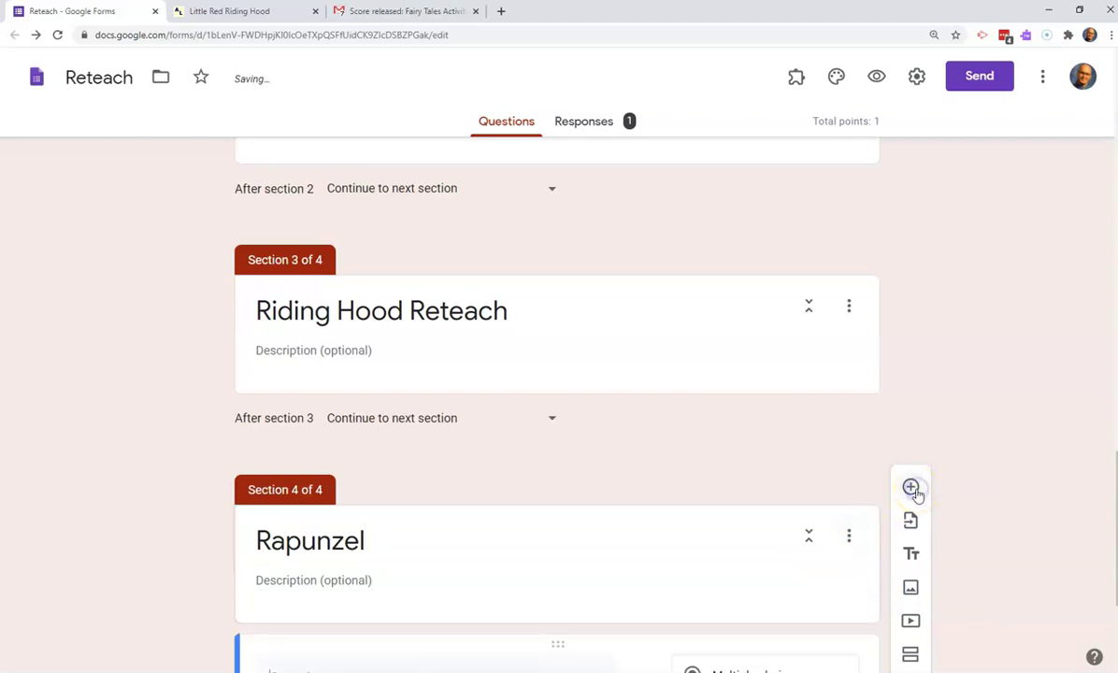
left_click(552, 332)
left_click(592, 356)
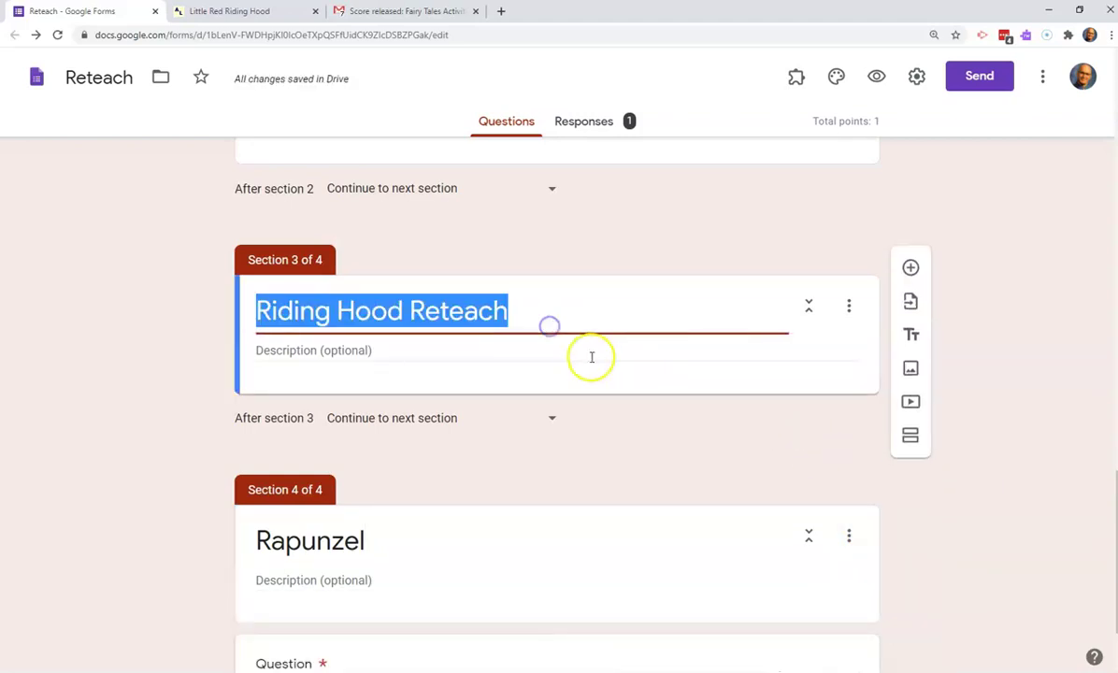
- Enter 'You answered incorrectly. Watch the video and try again.' as the Riding Hood Reteach description
scroll(592, 356, "up", 3)
scroll(592, 356, "down", 3)
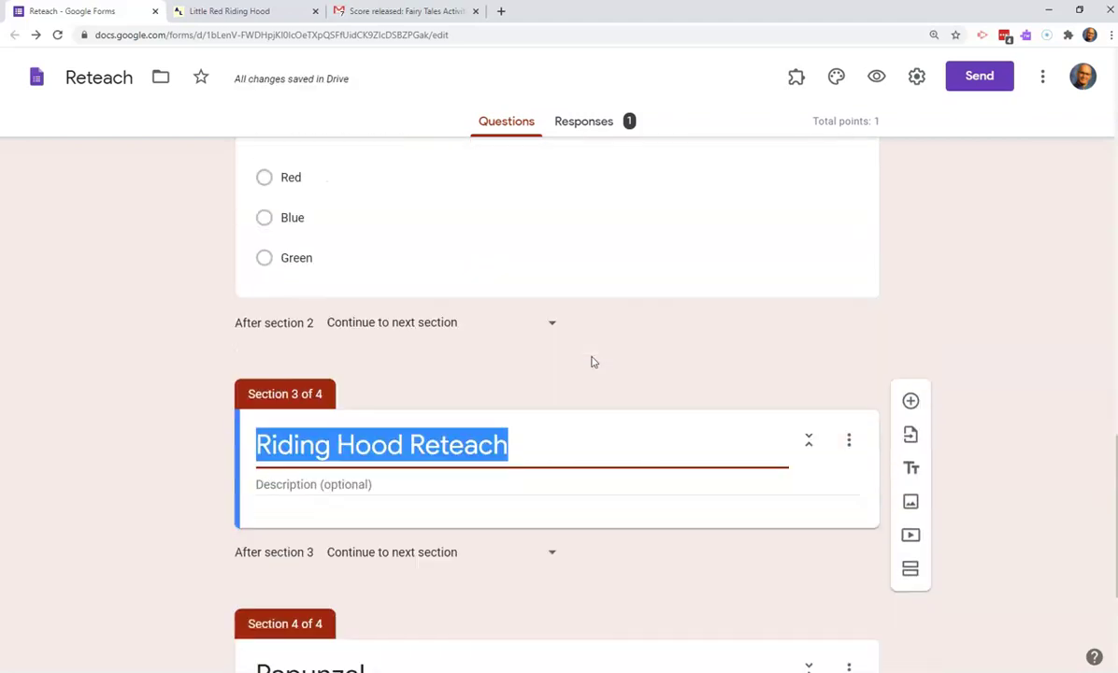
scroll(631, 394, "down", 2)
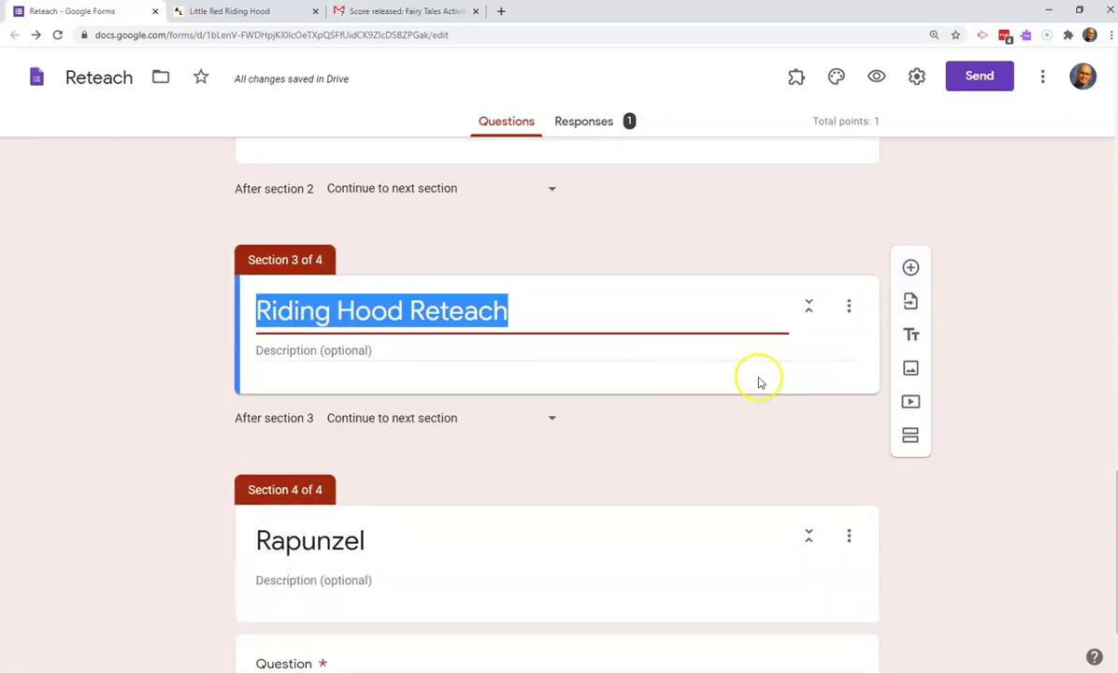
left_click(477, 353)
type("Y")
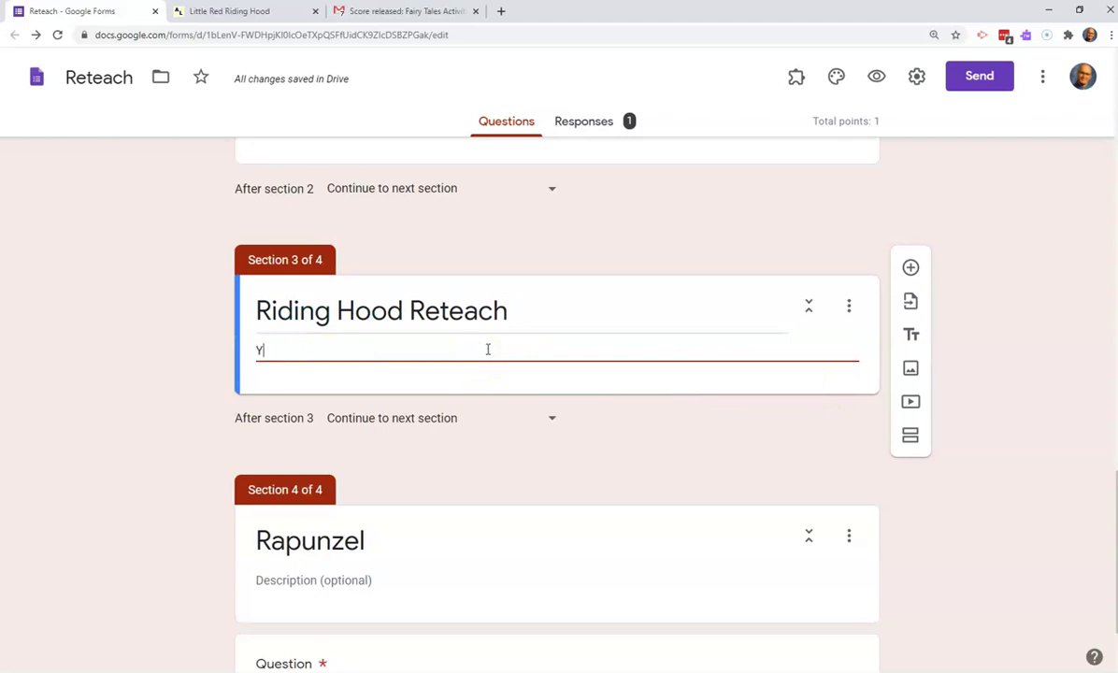
type("ou answere")
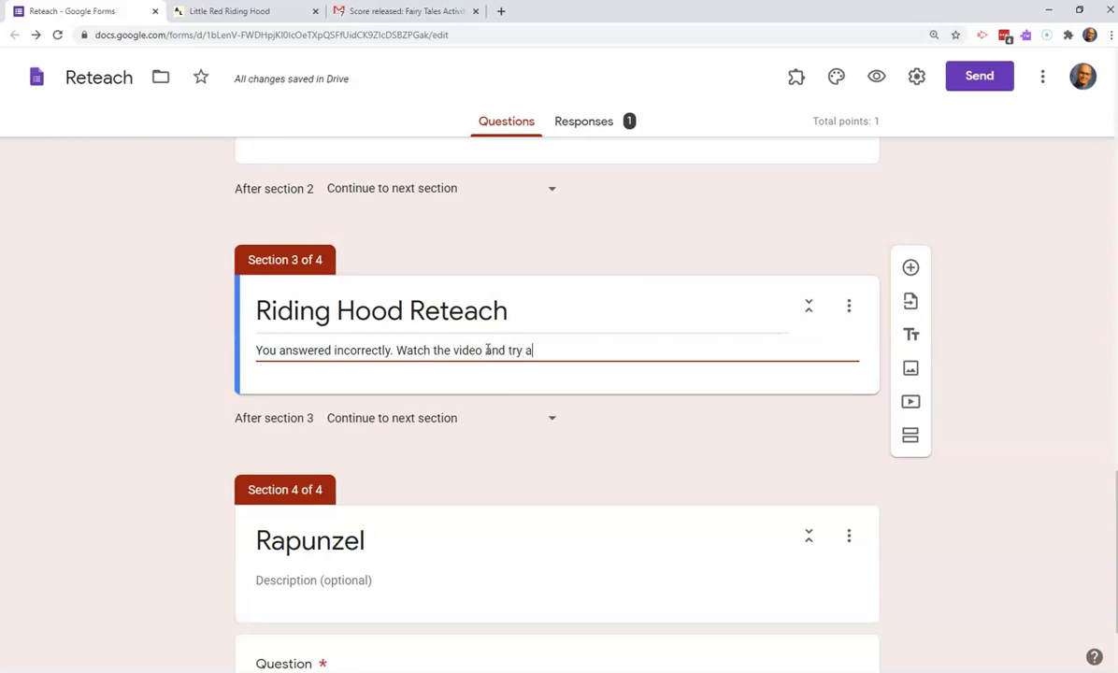
type(".")
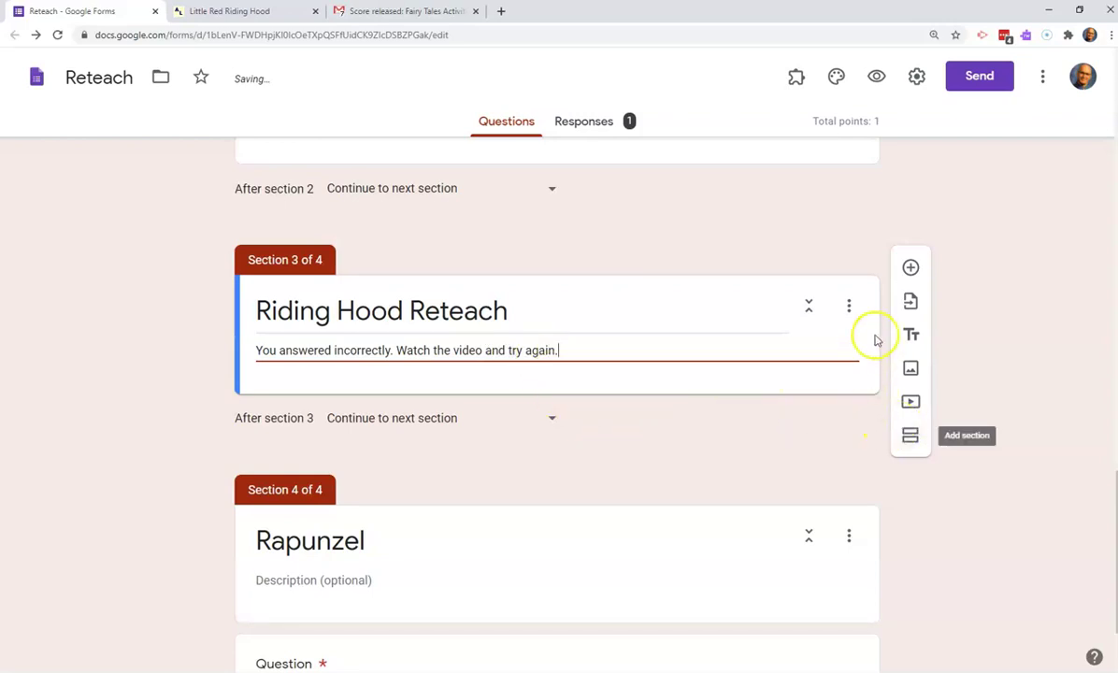
left_click(622, 379)
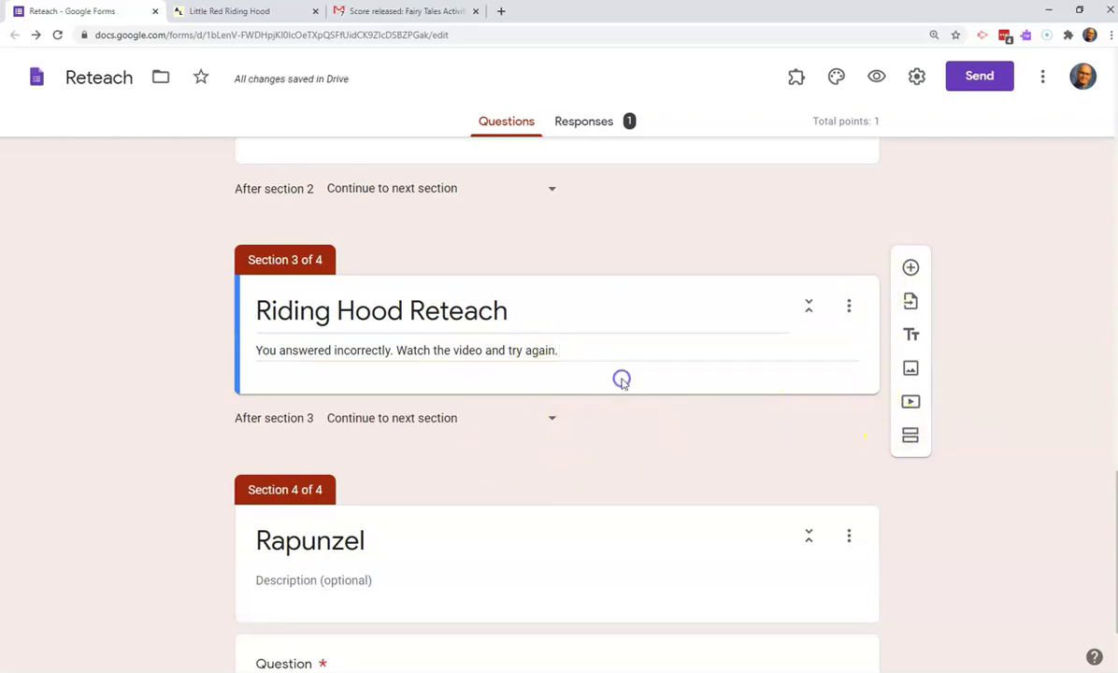
- Search YouTube for Red Riding Hood and insert the Gigglebox 'Little Red Riding Hood' video
left_click(911, 404)
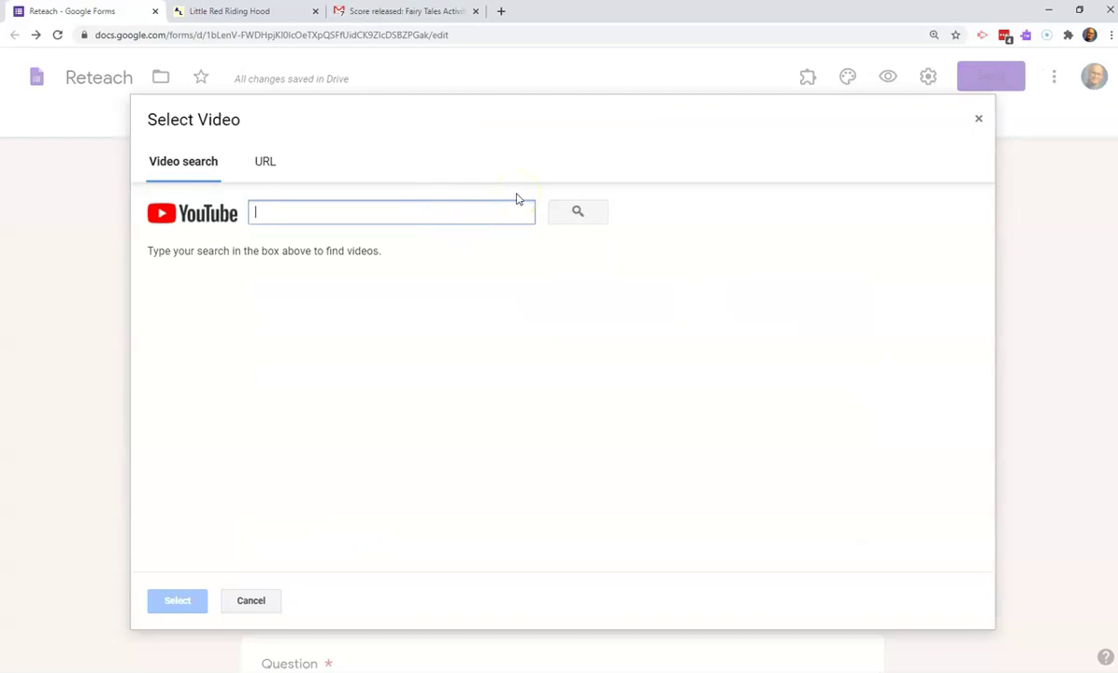
type("Red Riding Hood")
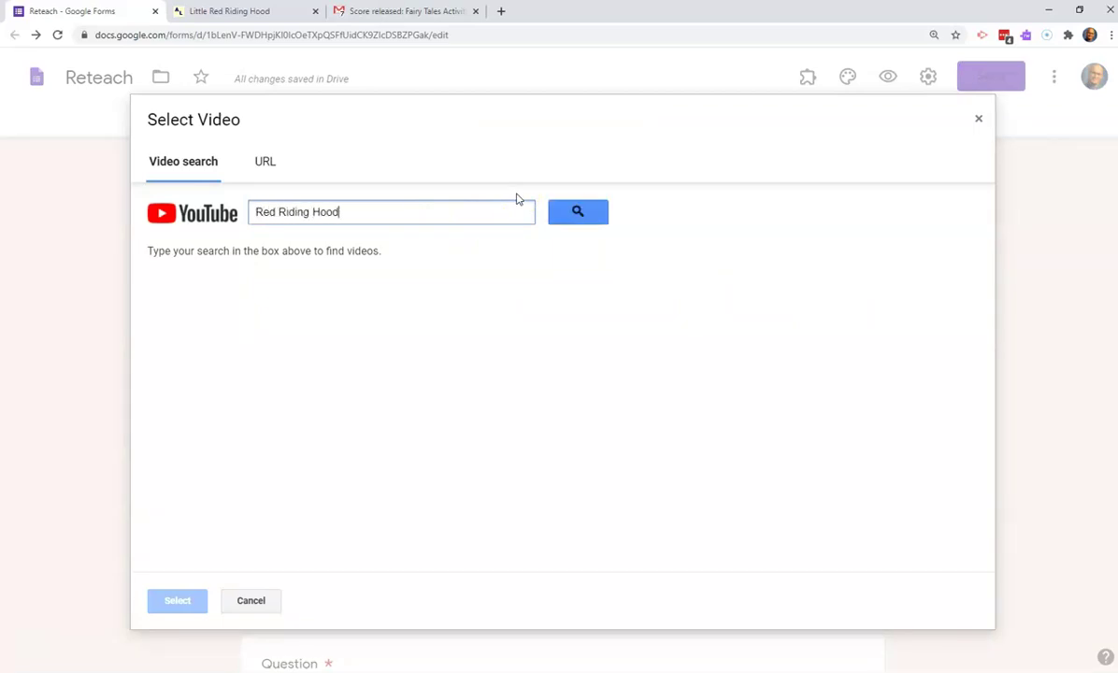
key("Return")
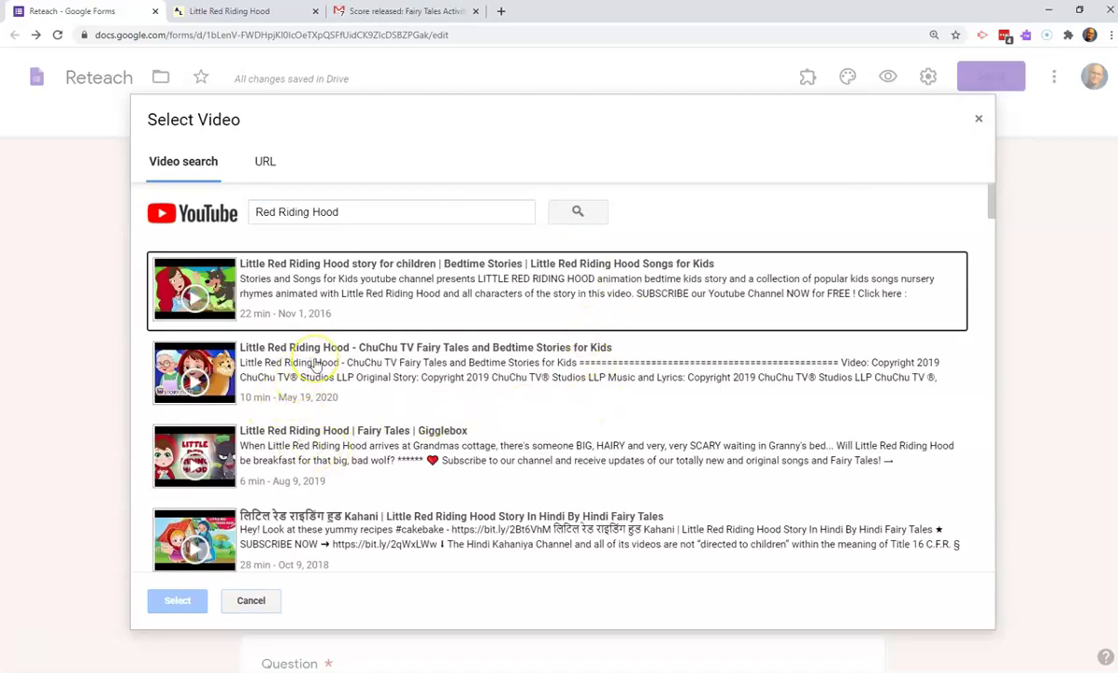
left_click(315, 463)
left_click(177, 600)
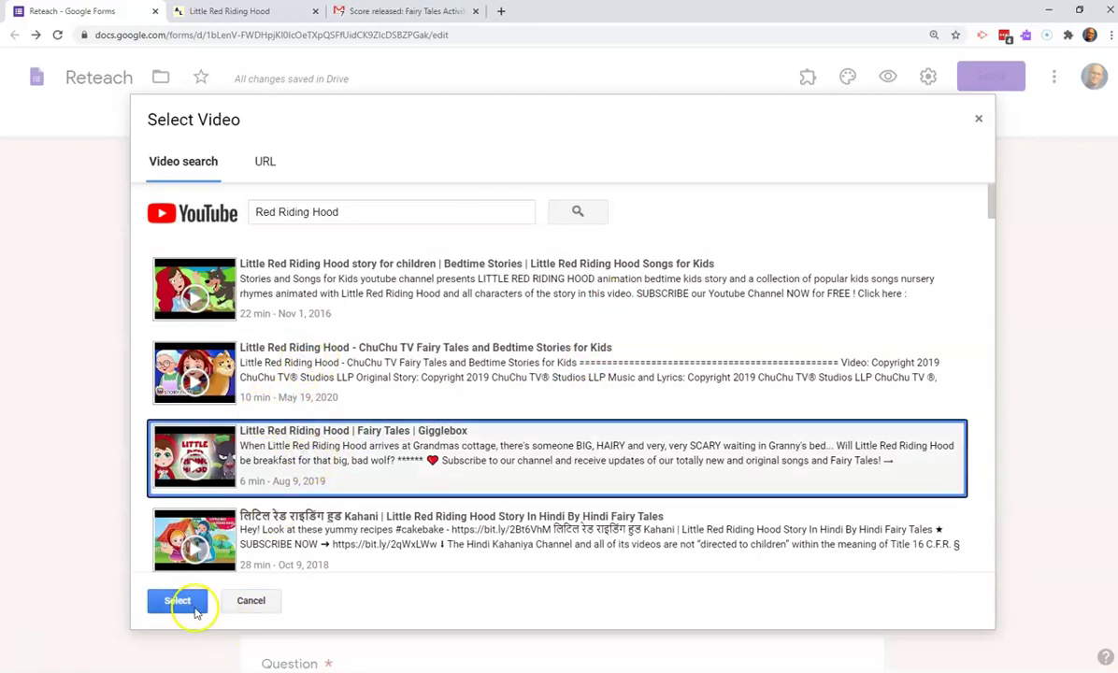
scroll(781, 536, "down", 3)
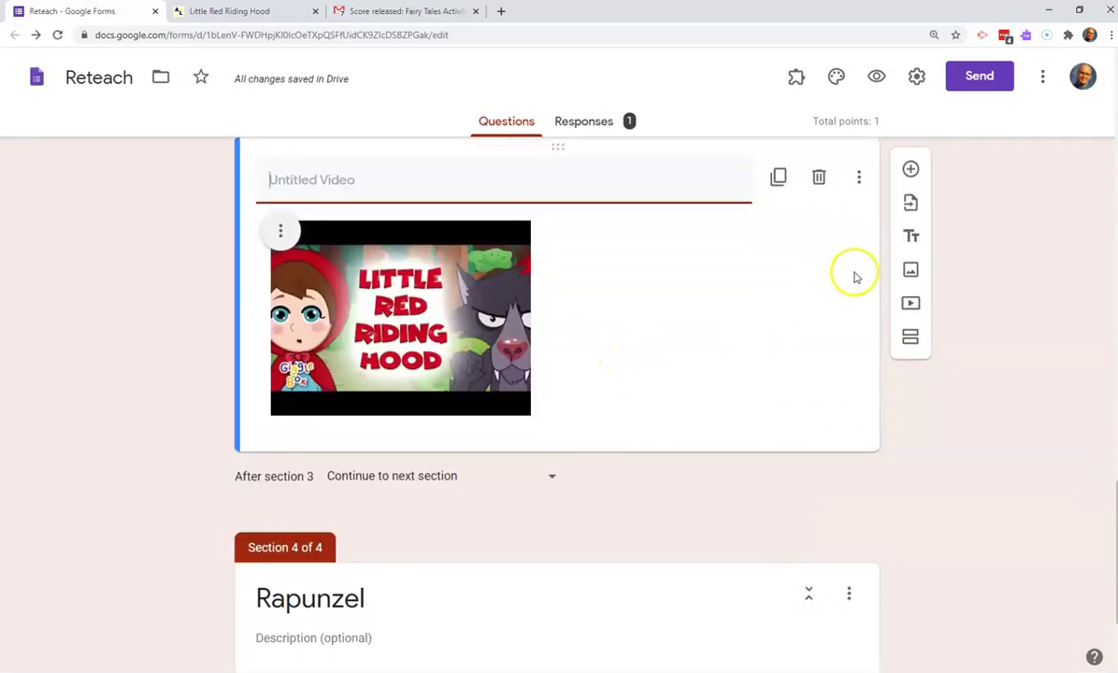
- Add a question below the Riding Hood video titled 'Click here to return to the question'
scroll(685, 236, "up", 5)
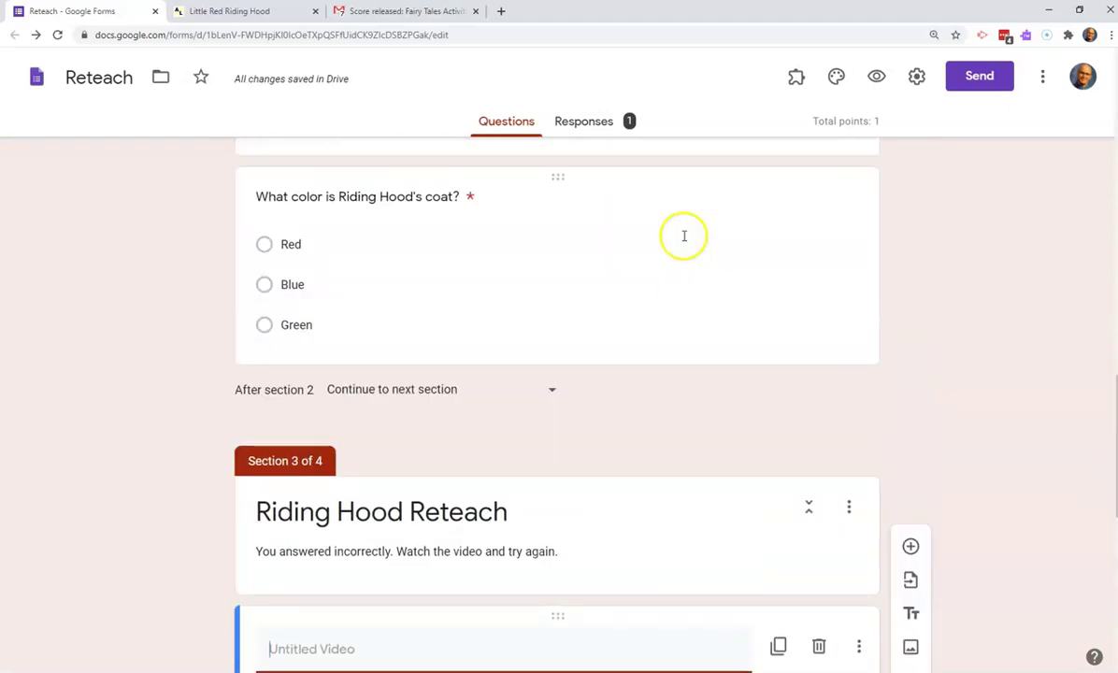
scroll(684, 237, "down", 4)
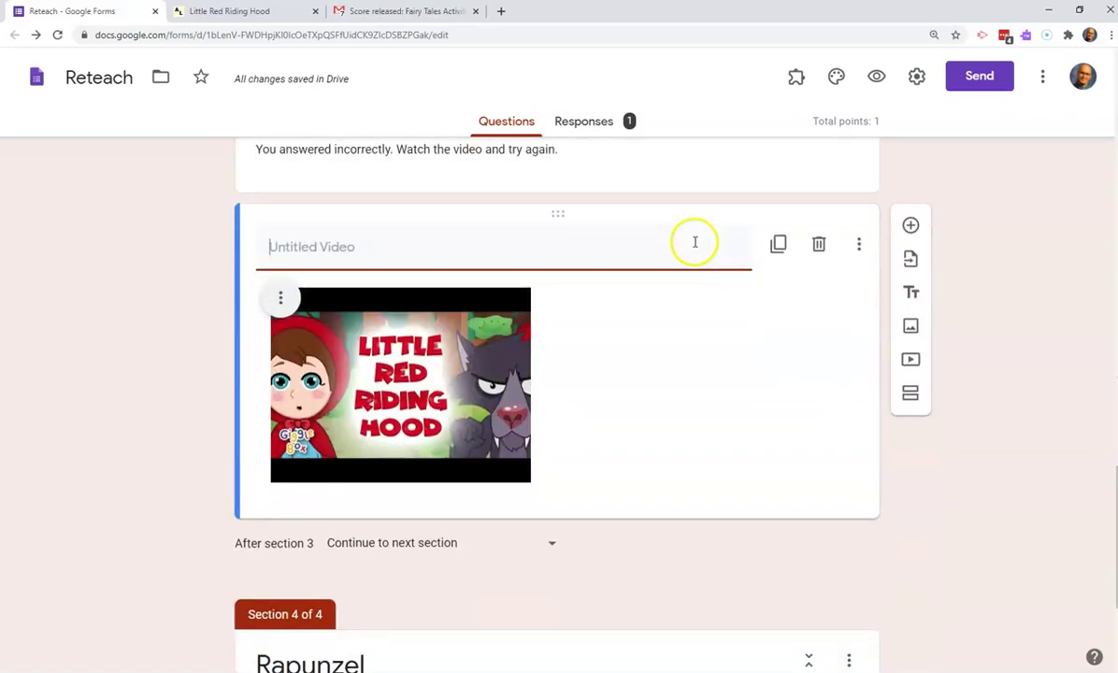
scroll(695, 243, "up", 5)
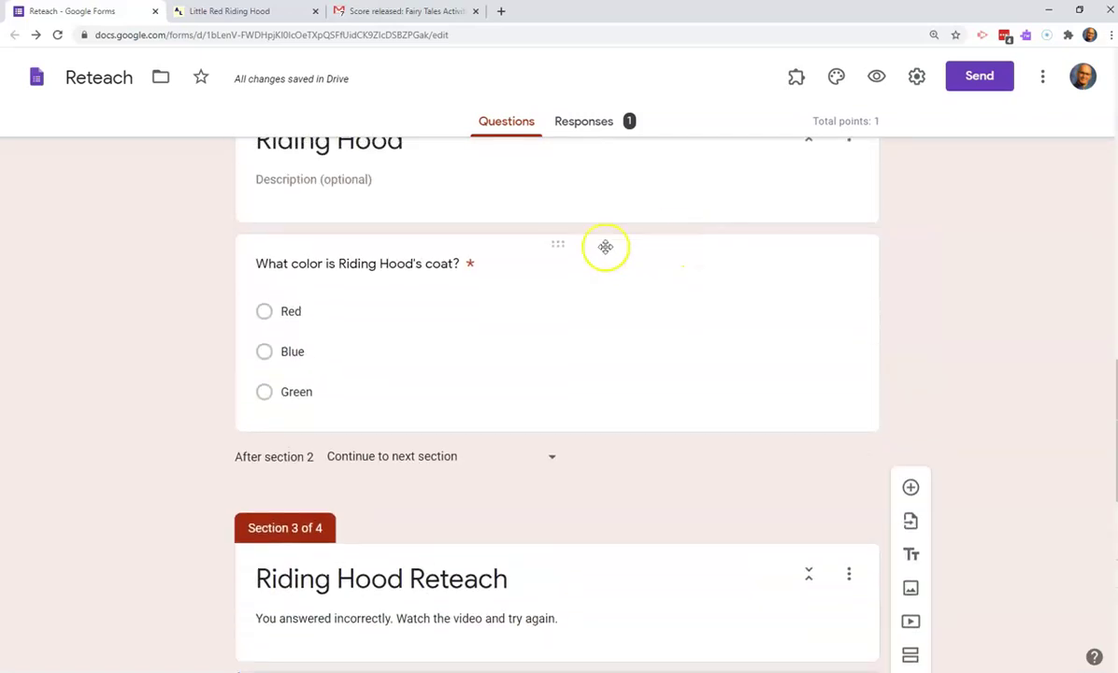
left_click(557, 244)
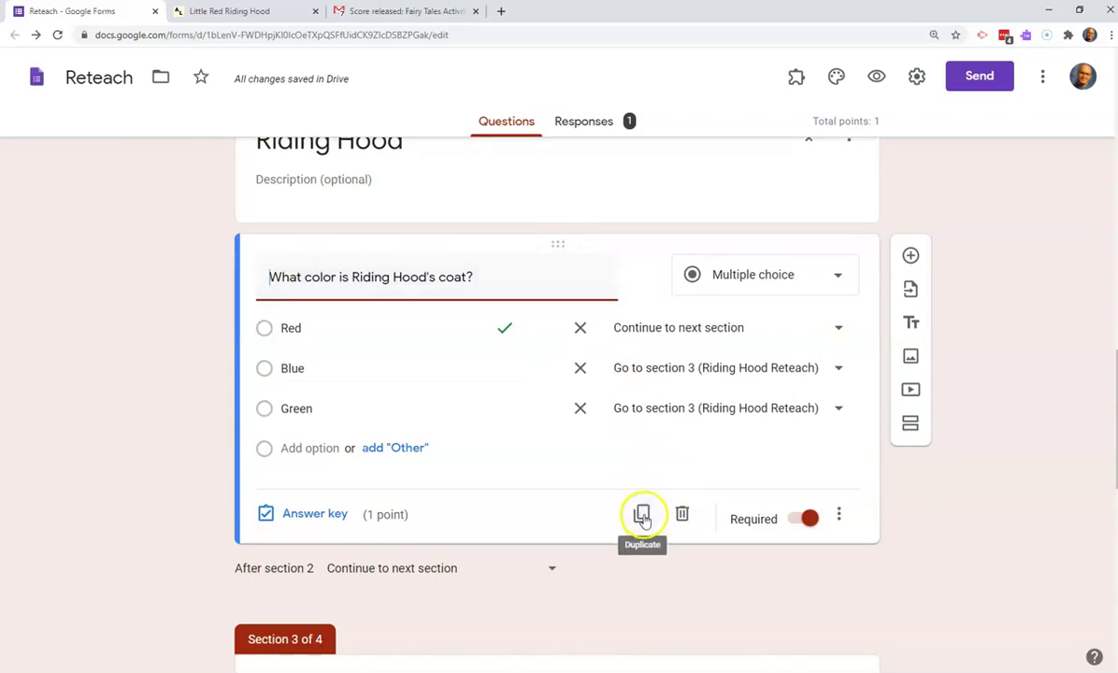
scroll(643, 519, "down", 3)
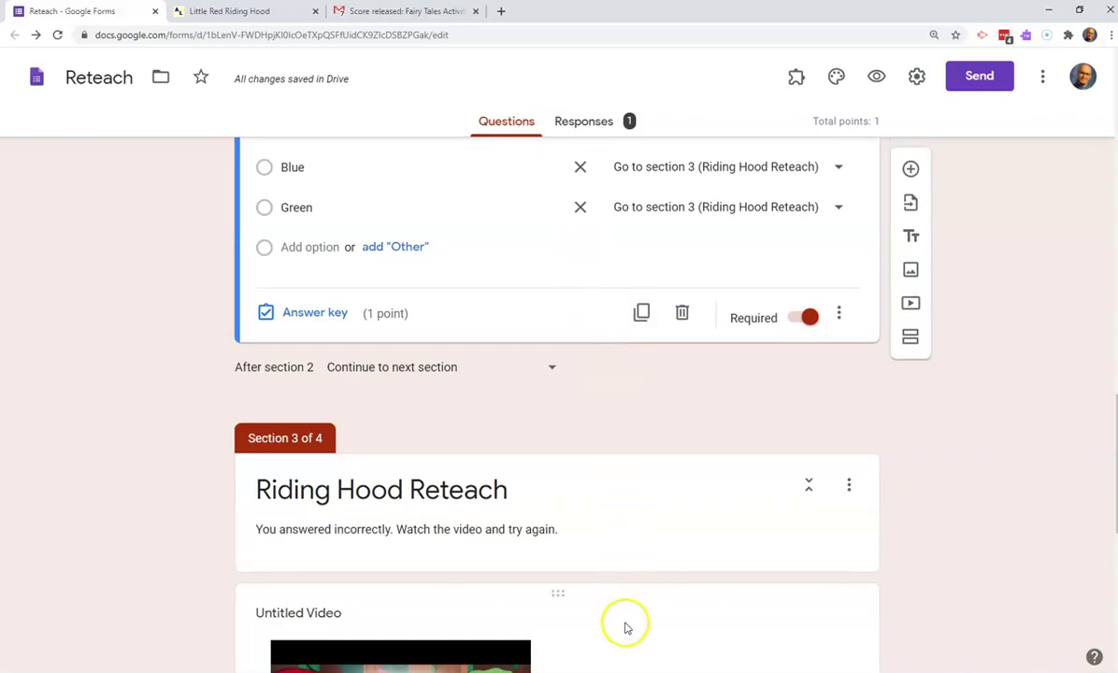
scroll(626, 628, "down", 3)
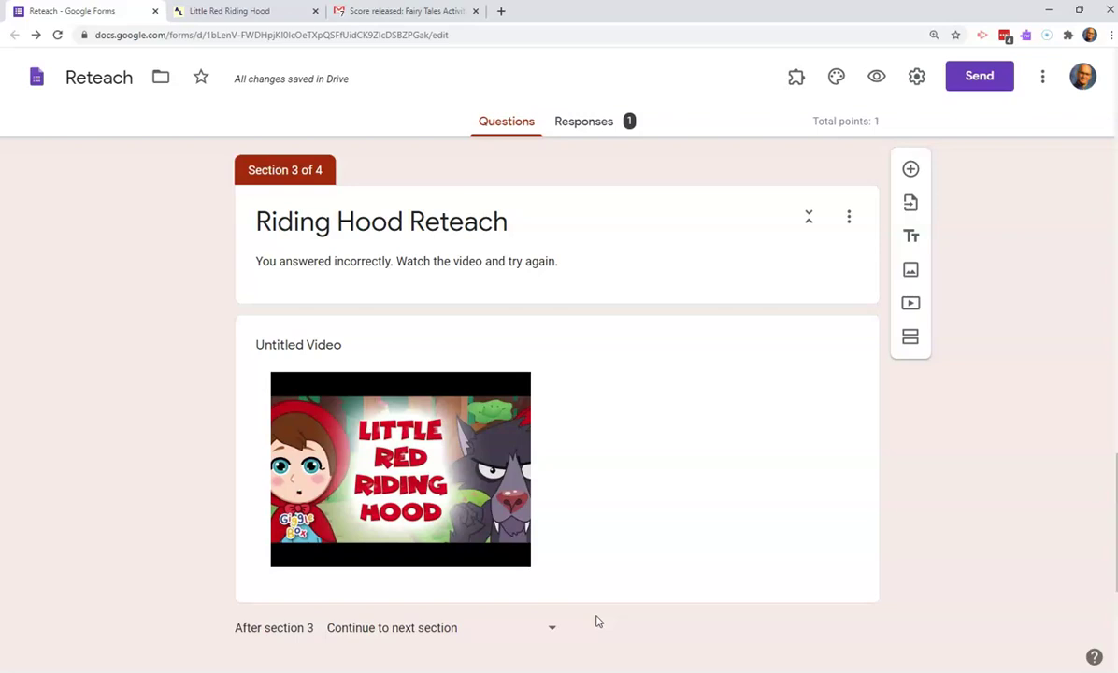
scroll(599, 620, "up", 5)
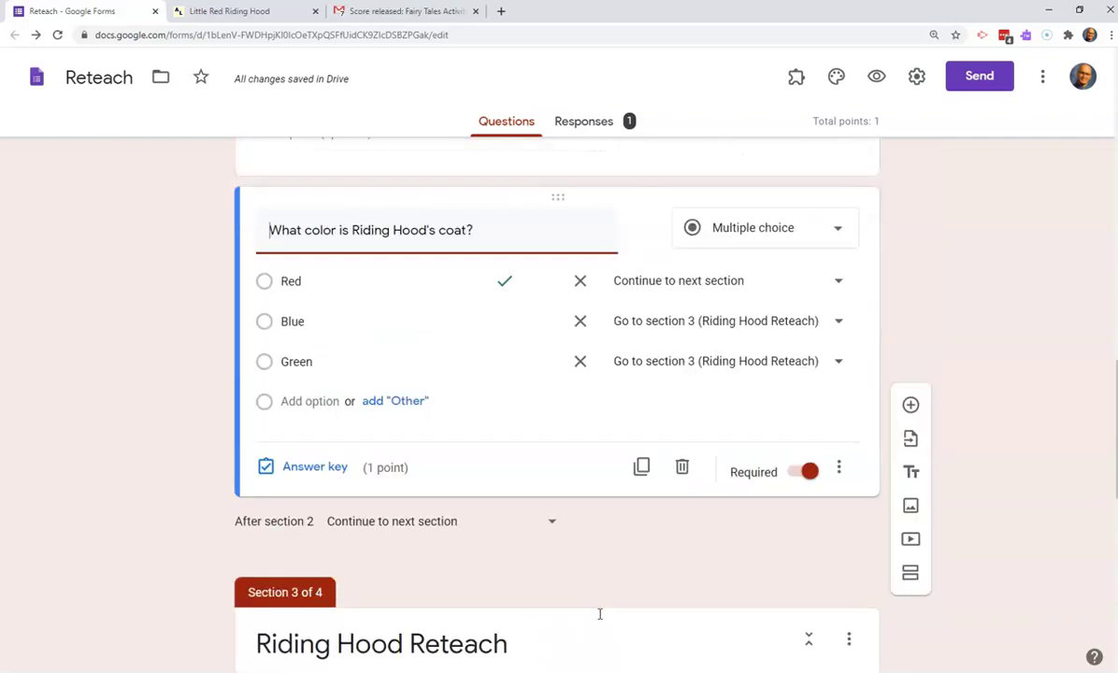
scroll(601, 614, "down", 7)
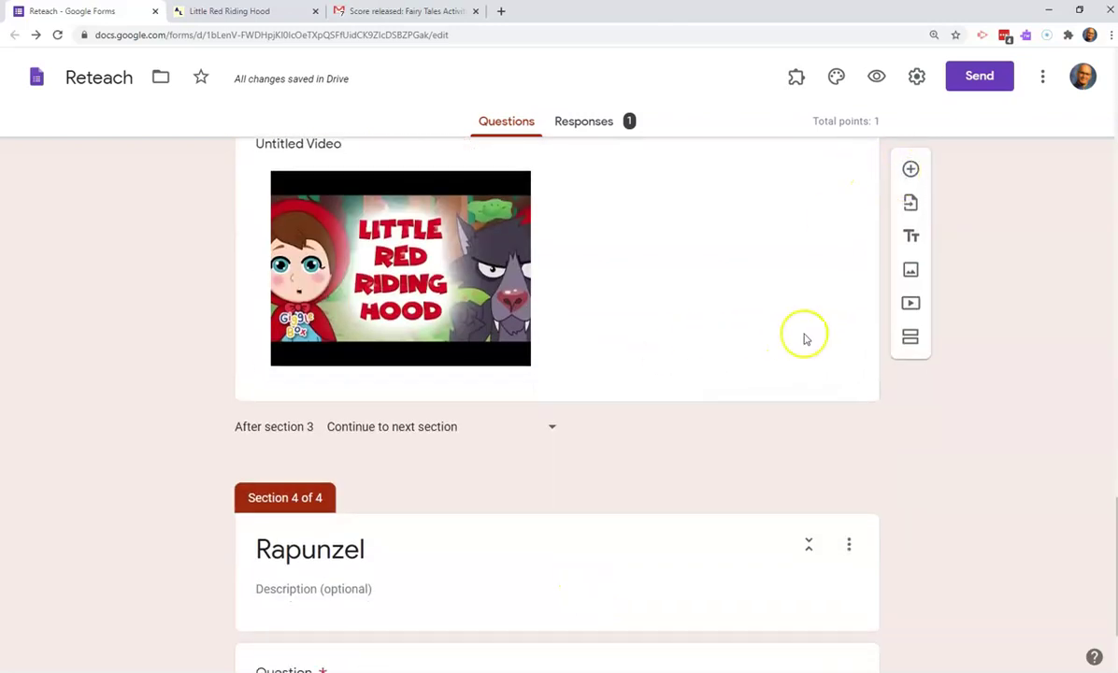
left_click(600, 342)
left_click(911, 170)
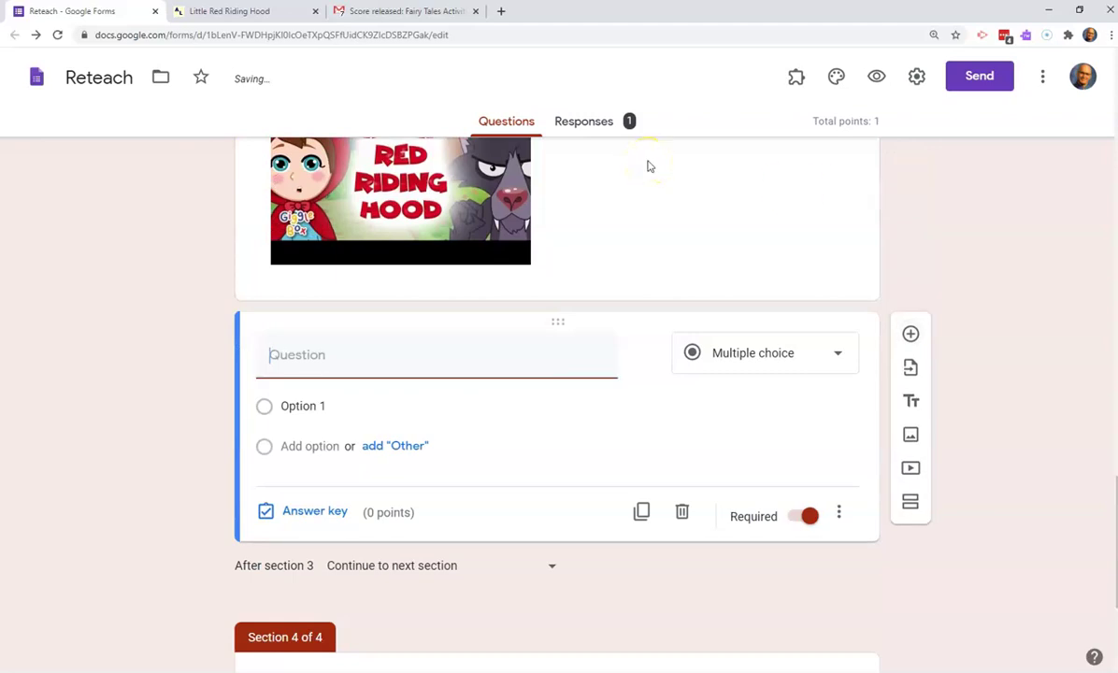
type("Ch")
type("ick")
key("BackSpace")
key("BackSpace")
type("lick he")
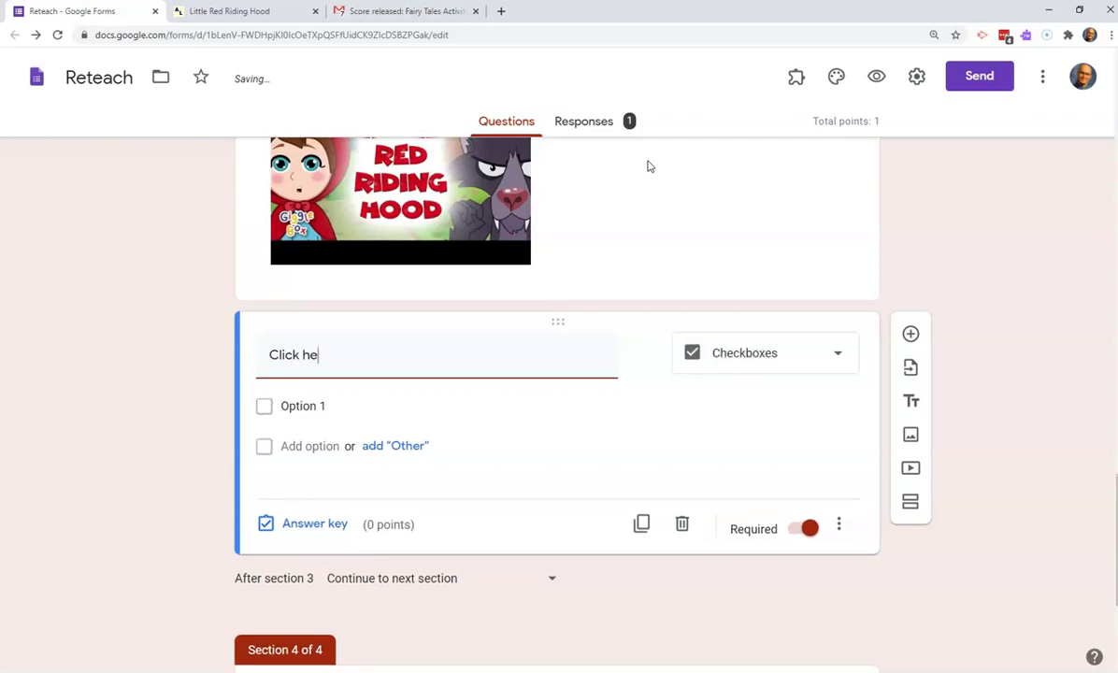
type("re to retu")
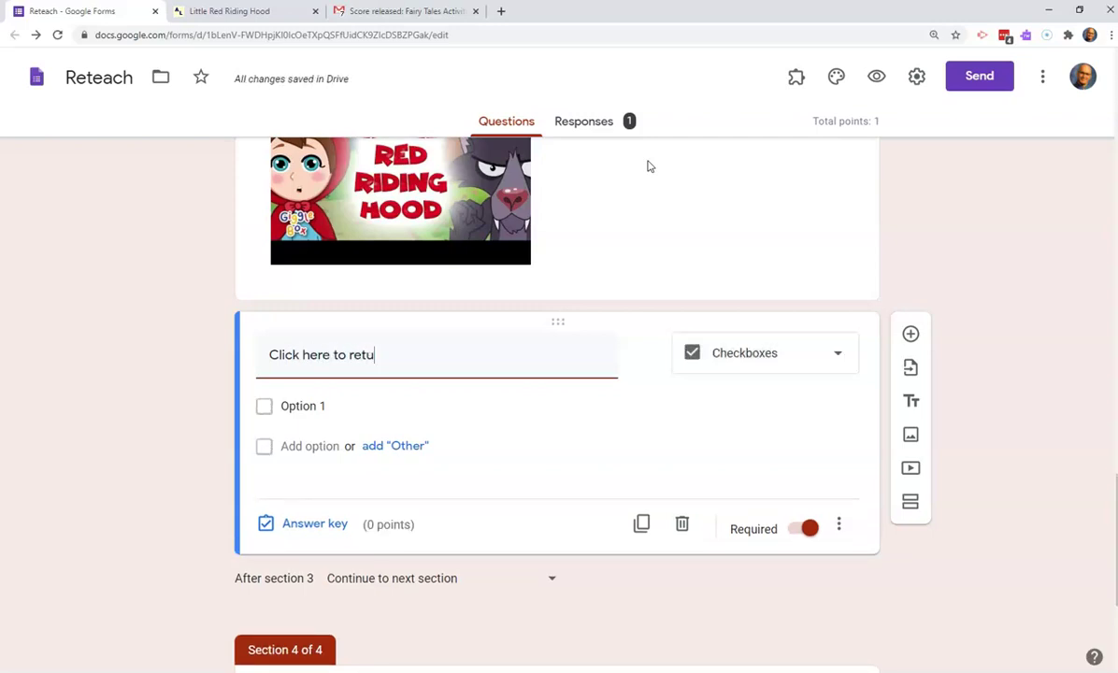
type("rn to the question")
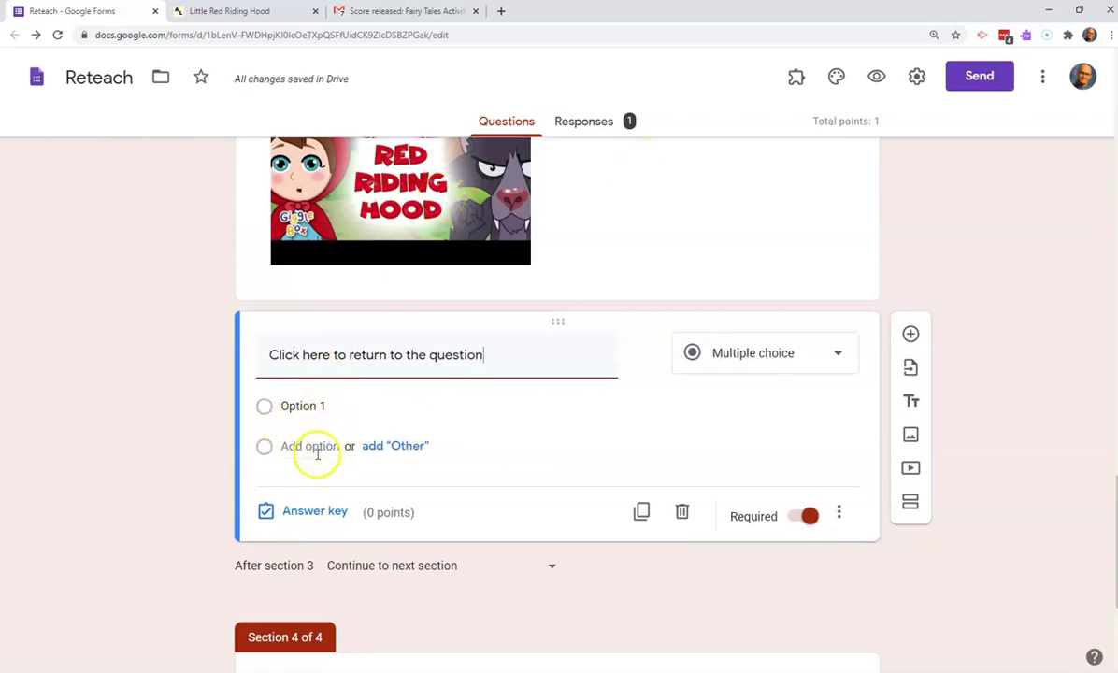
- Send Option 1 of the return question back to section 2, Riding Hood, then preview the form
left_click(640, 439)
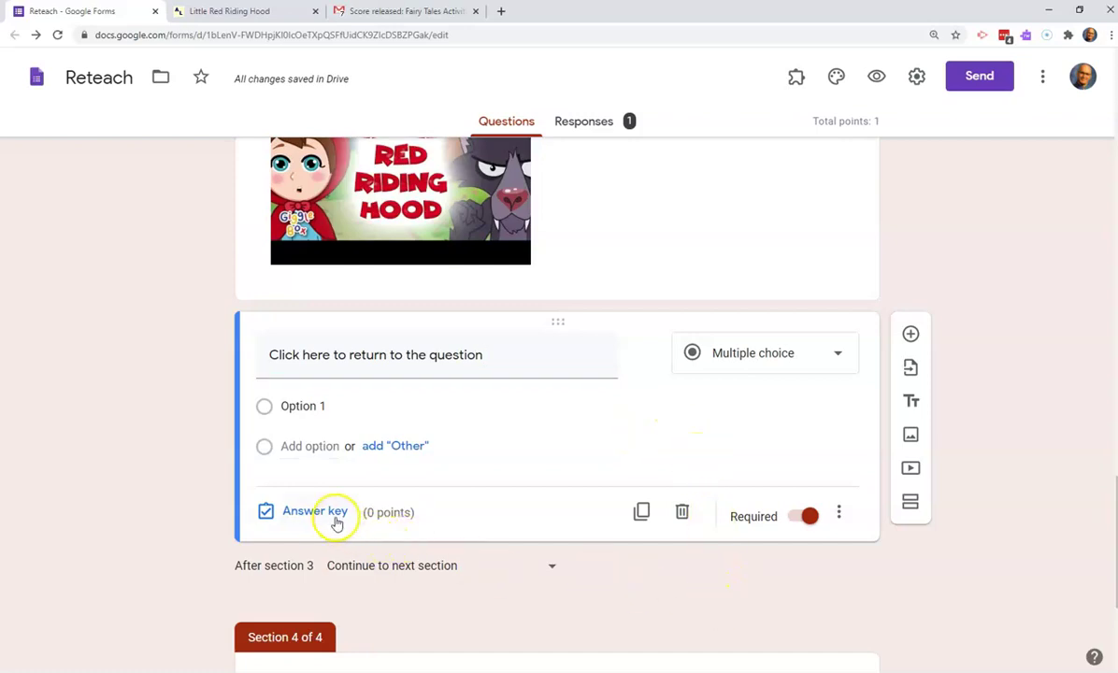
left_click(838, 520)
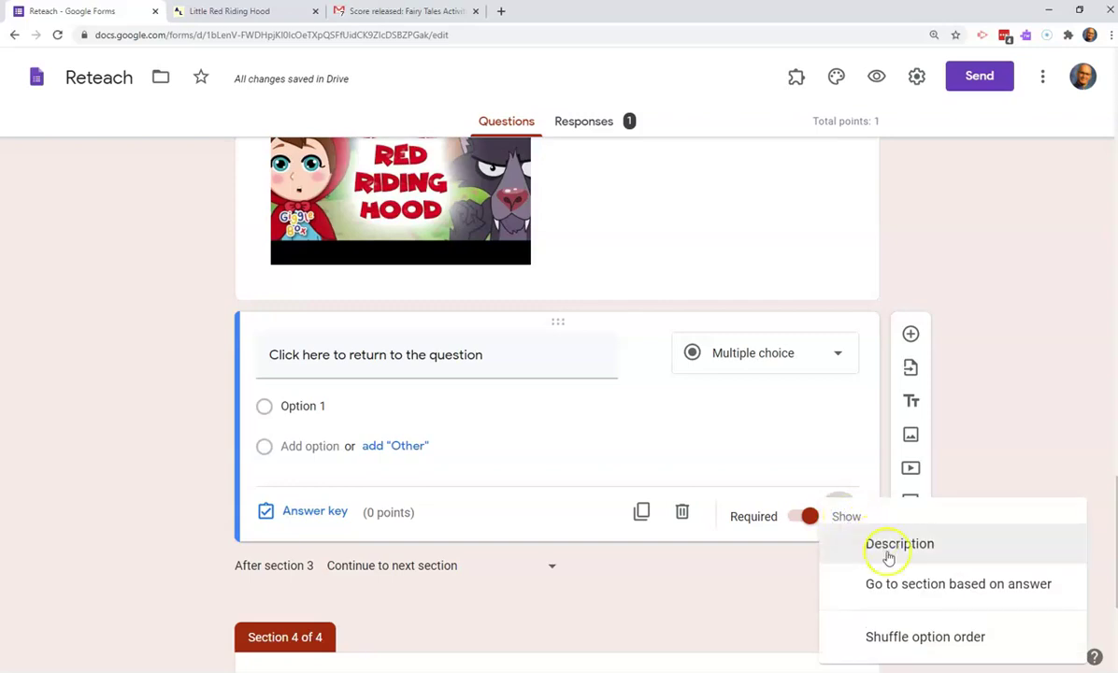
left_click(890, 594)
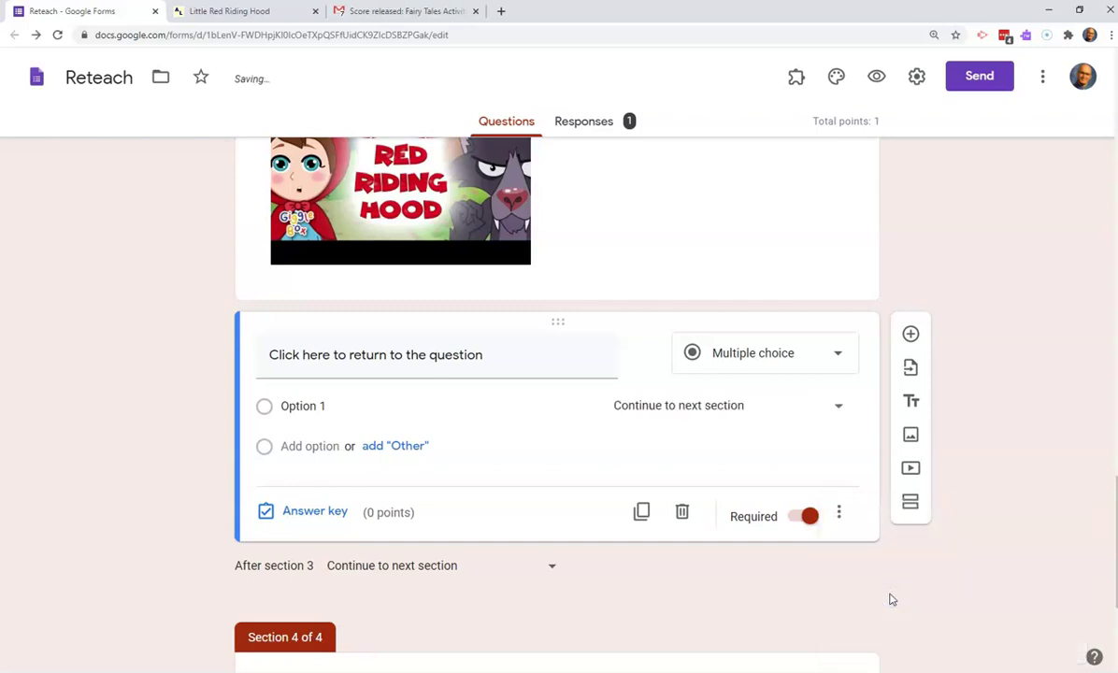
left_click(838, 411)
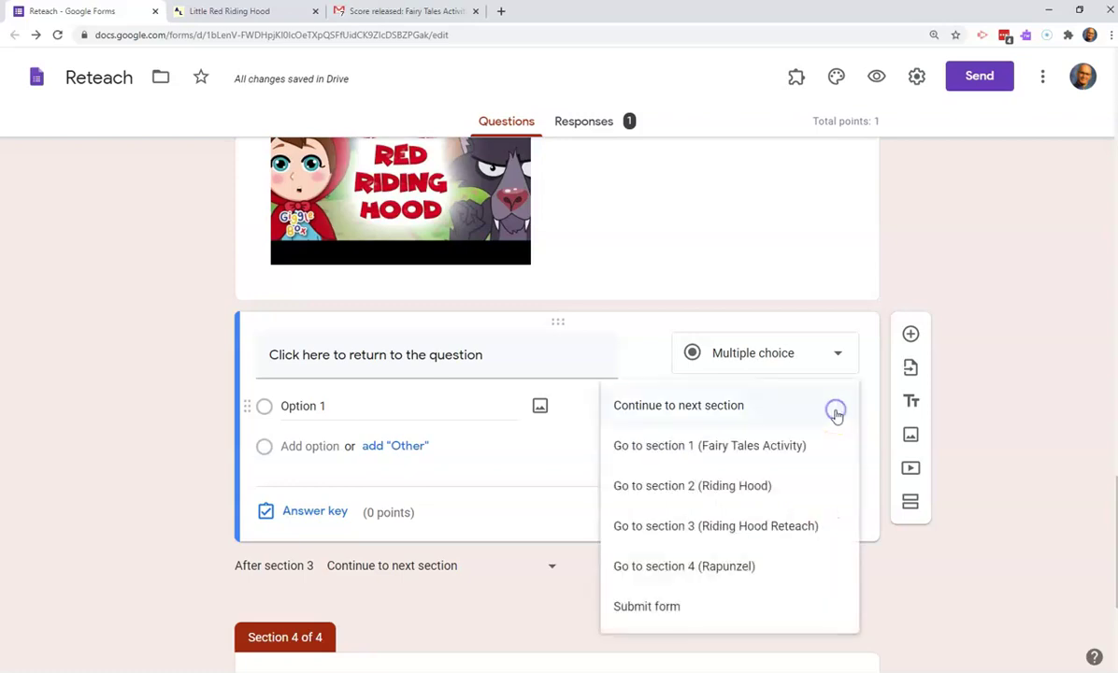
left_click(681, 488)
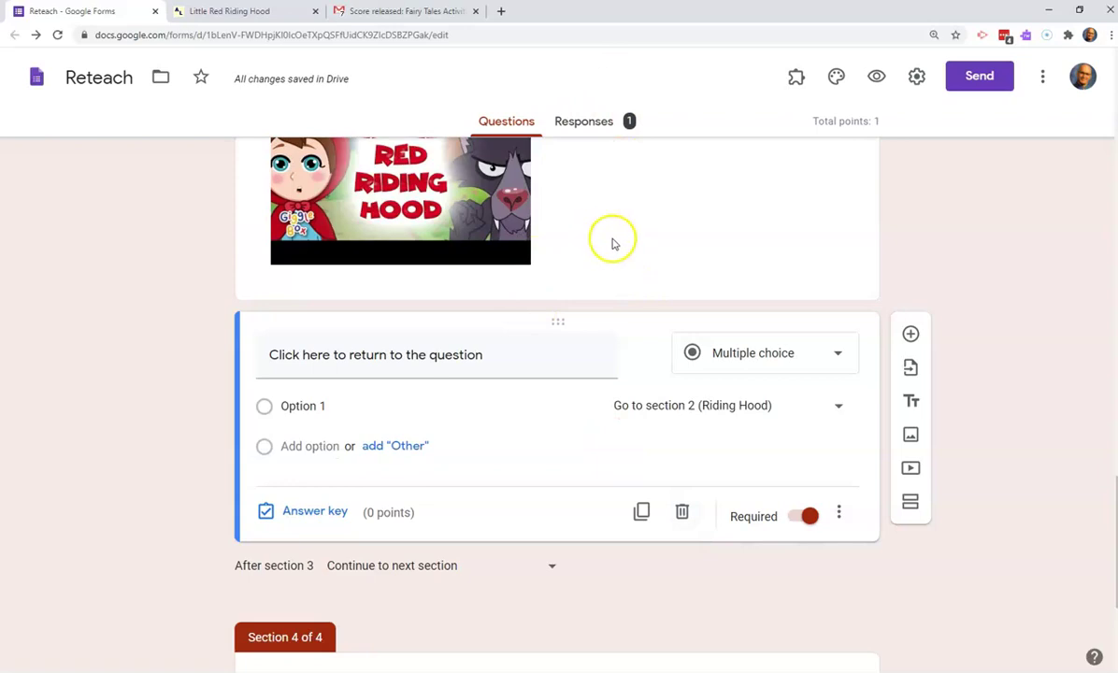
left_click(876, 78)
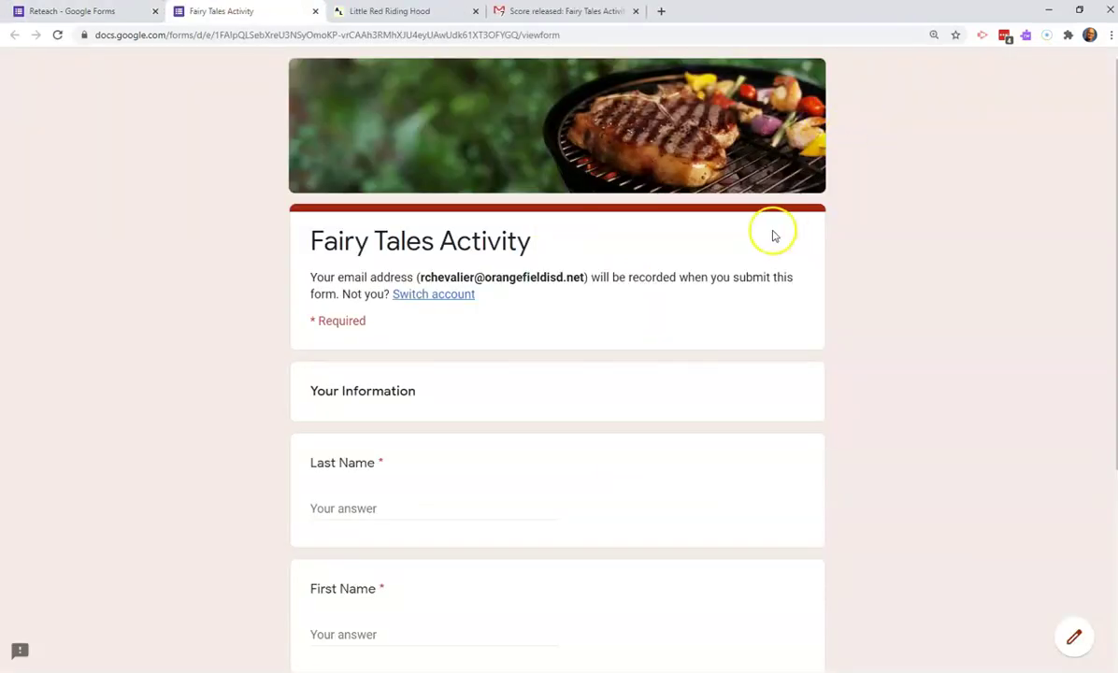
- In the preview, enter a last and first name and choose class period 4
left_click(335, 510)
type("McJohn")
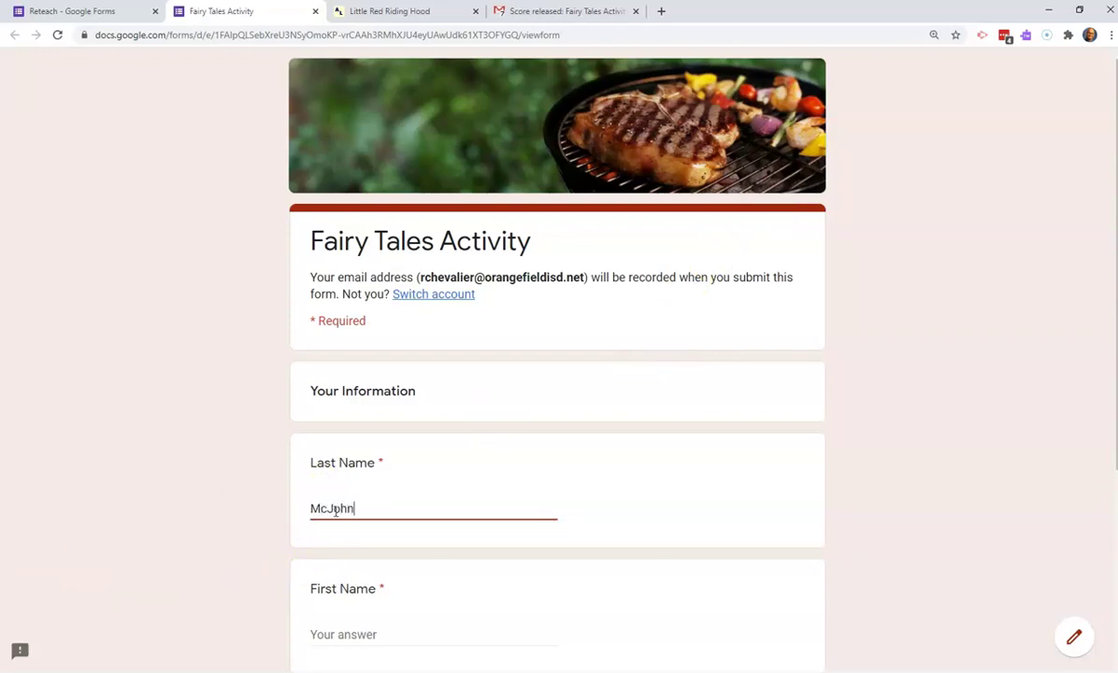
scroll(335, 509, "down", 2)
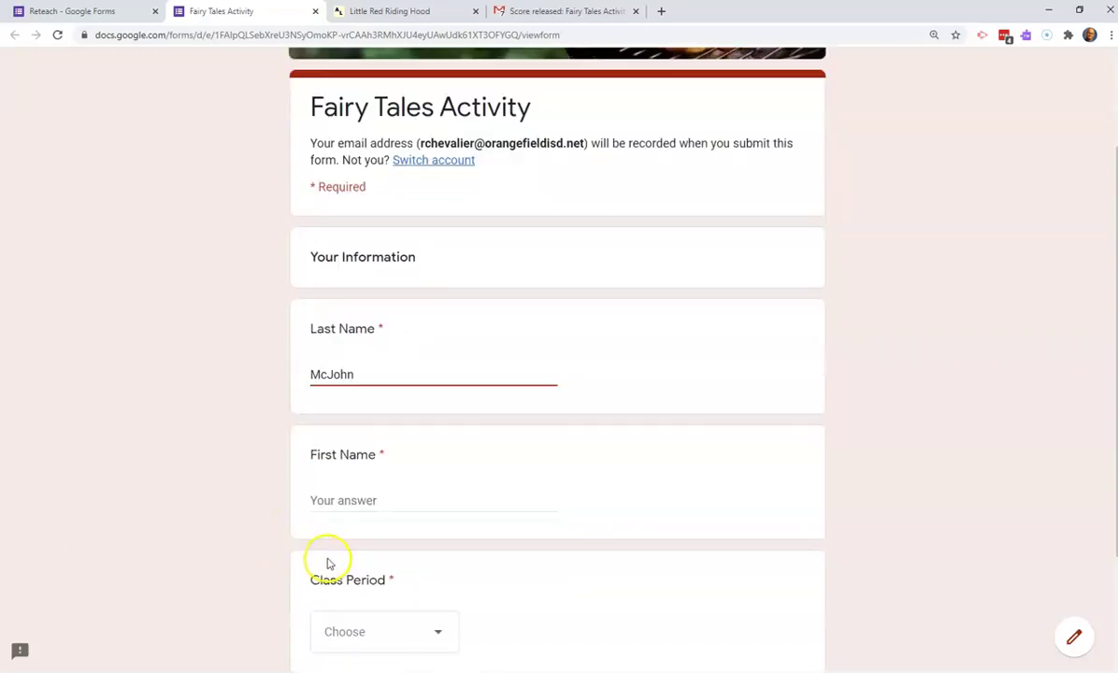
left_click(332, 497)
type("Jeff")
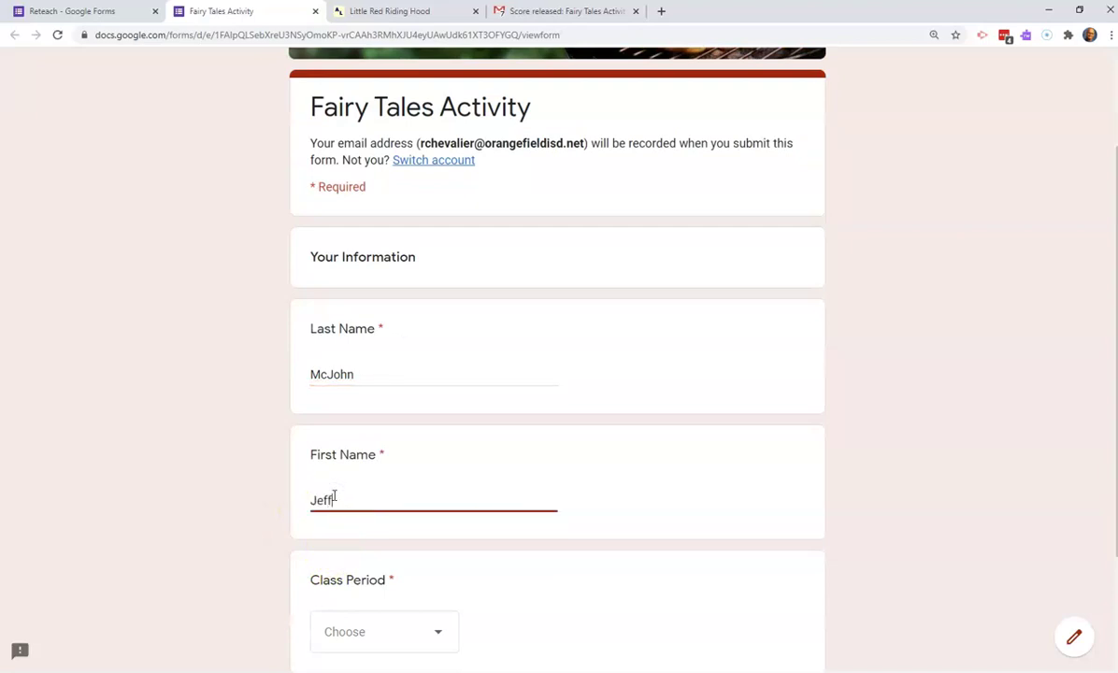
scroll(425, 574, "down", 2)
left_click(436, 465)
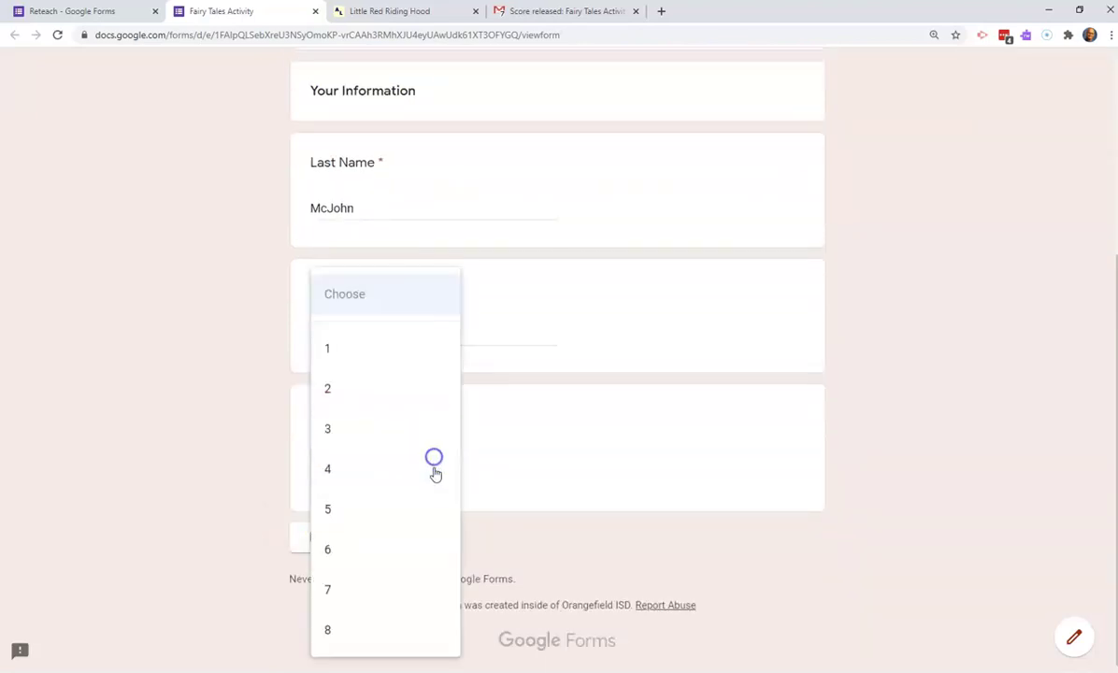
left_click(335, 538)
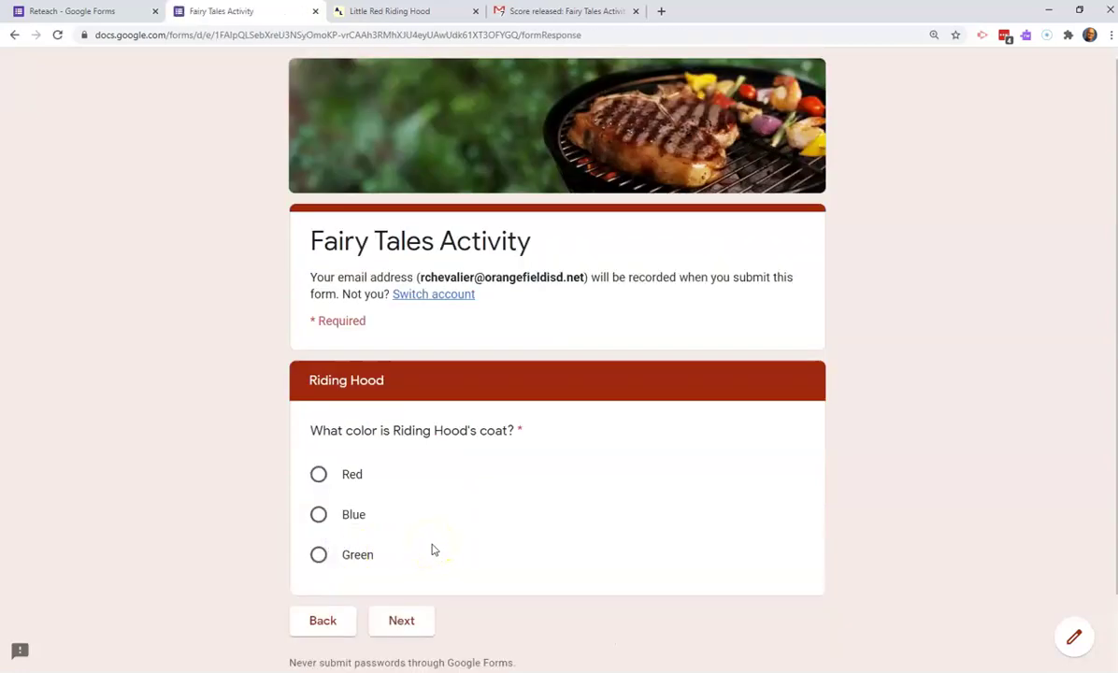
- Answer Blue, follow the reteach loop back, answer Red, then return to the editor
left_click(346, 517)
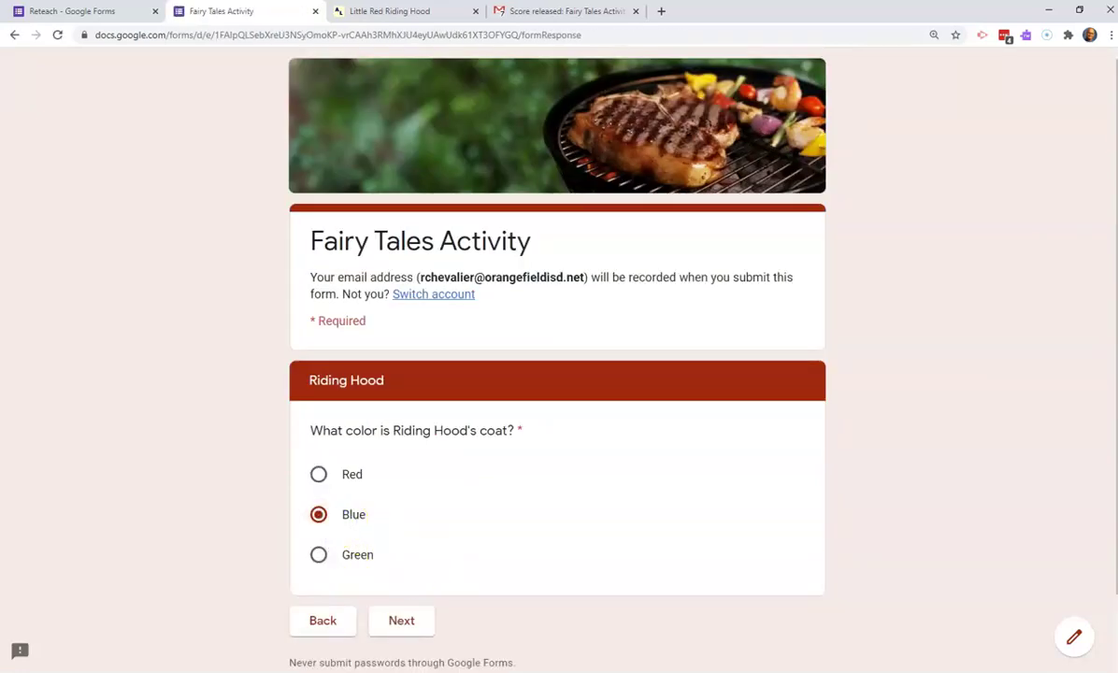
left_click(428, 634)
scroll(428, 639, "down", 3)
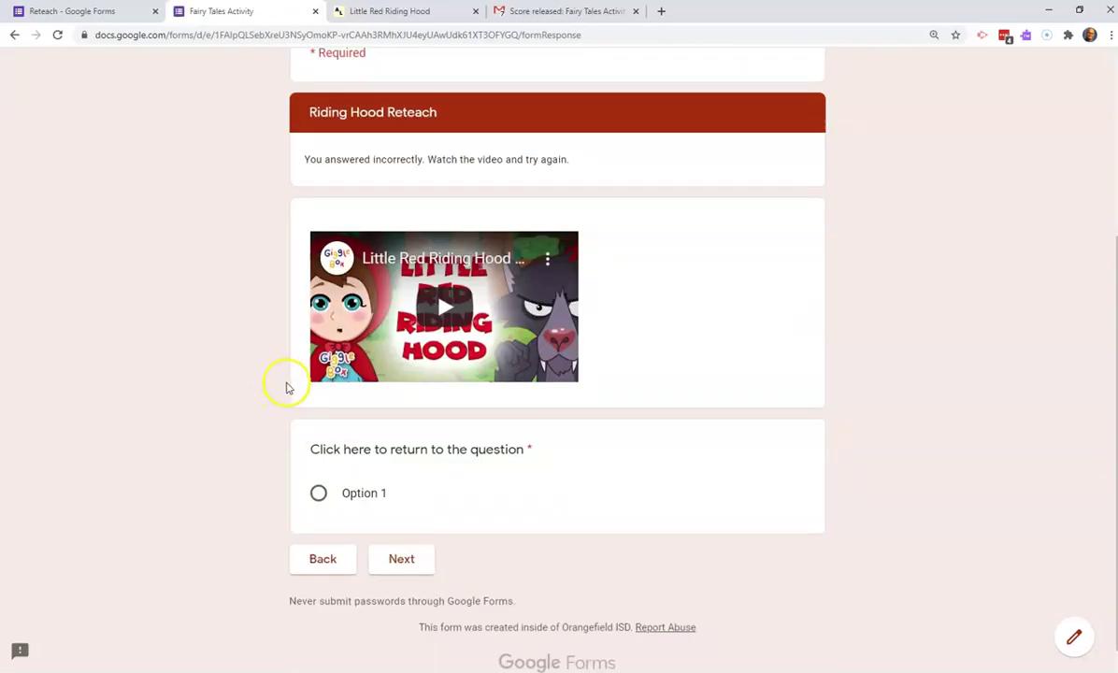
left_click(317, 494)
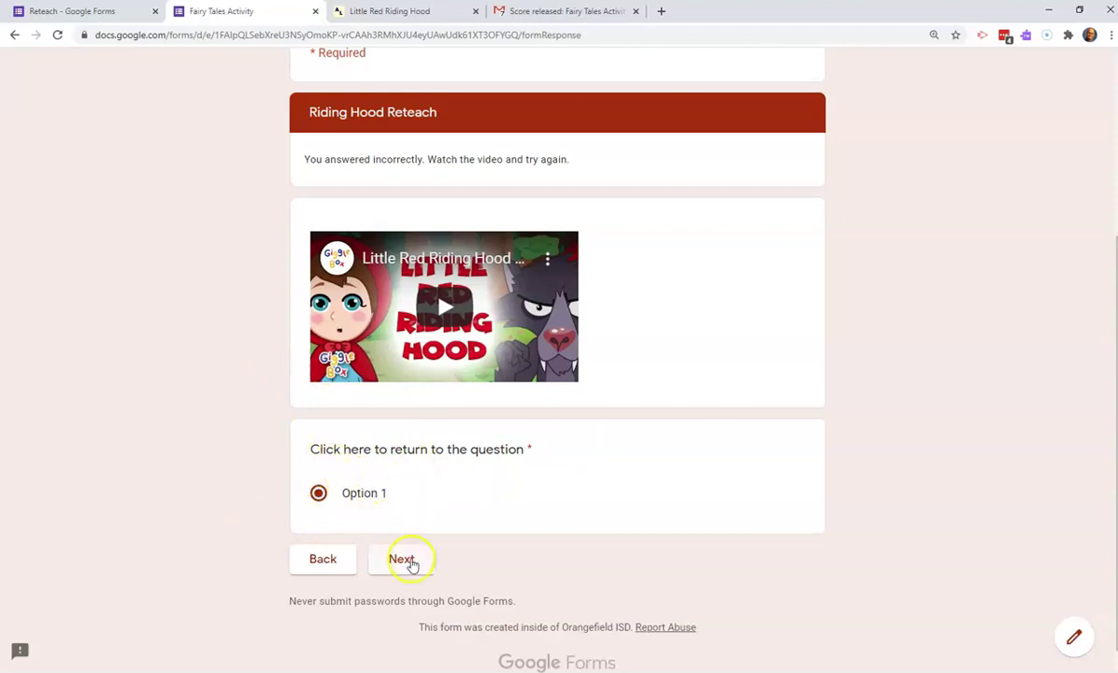
left_click(409, 561)
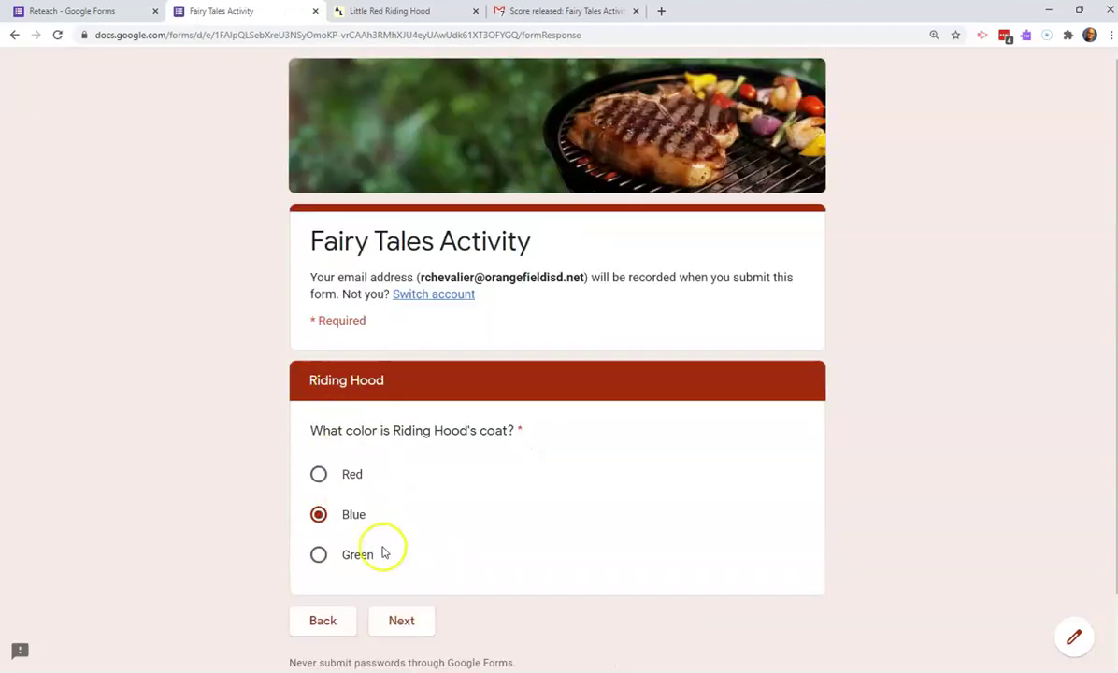
left_click(318, 474)
left_click(398, 618)
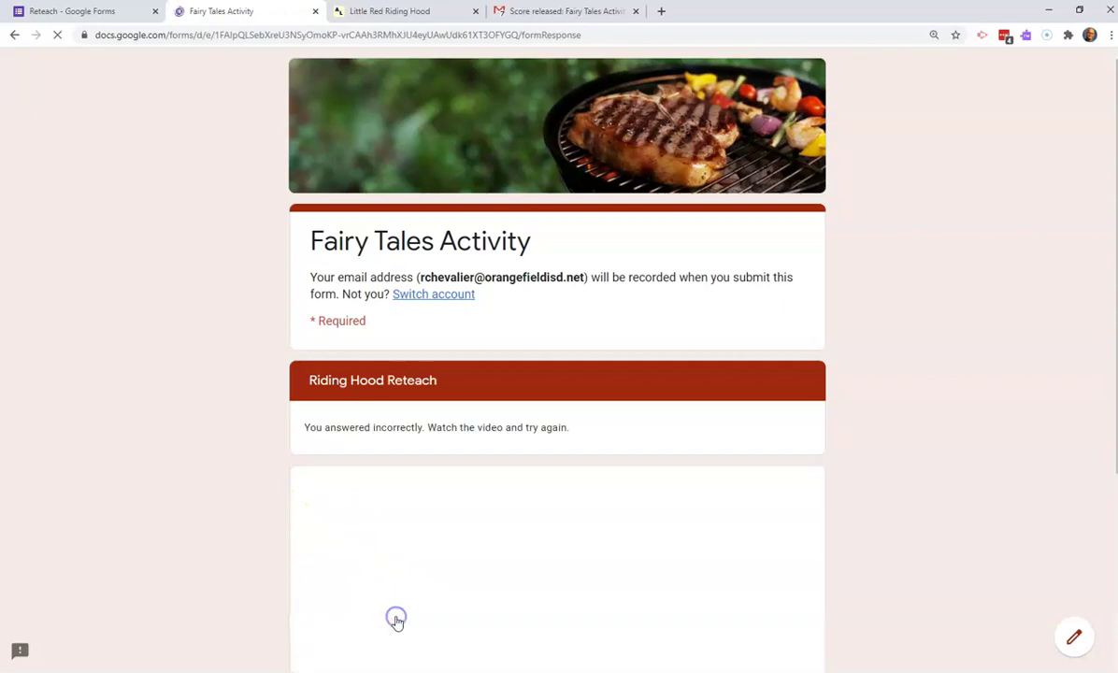
scroll(540, 559, "down", 3)
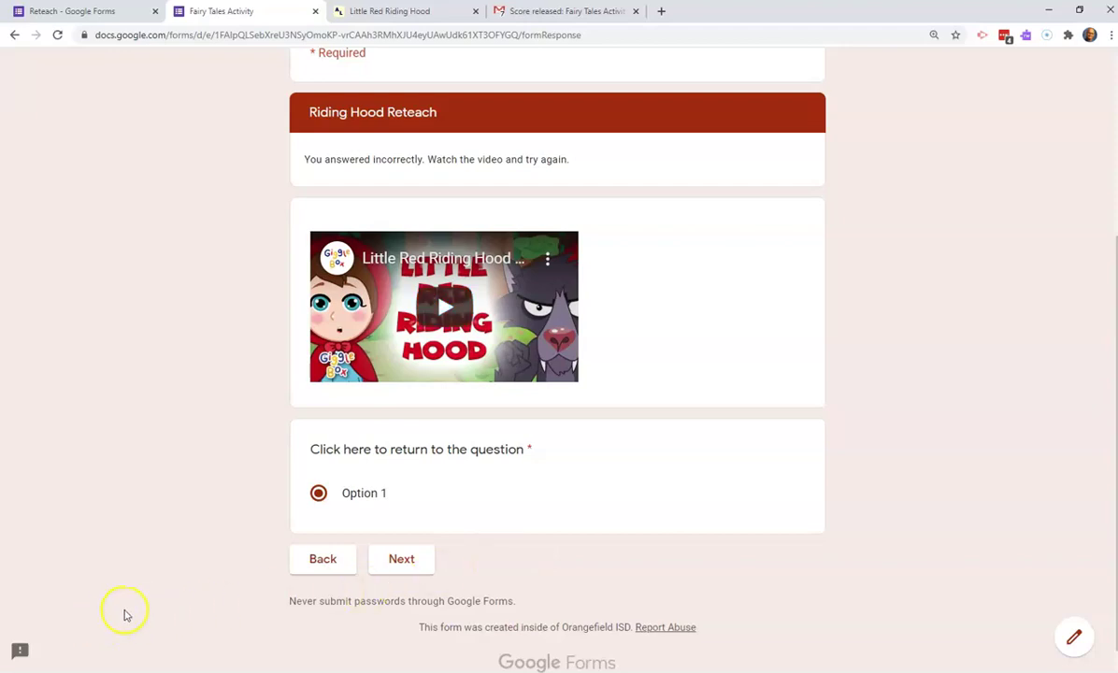
key("ctrl+shift+Tab")
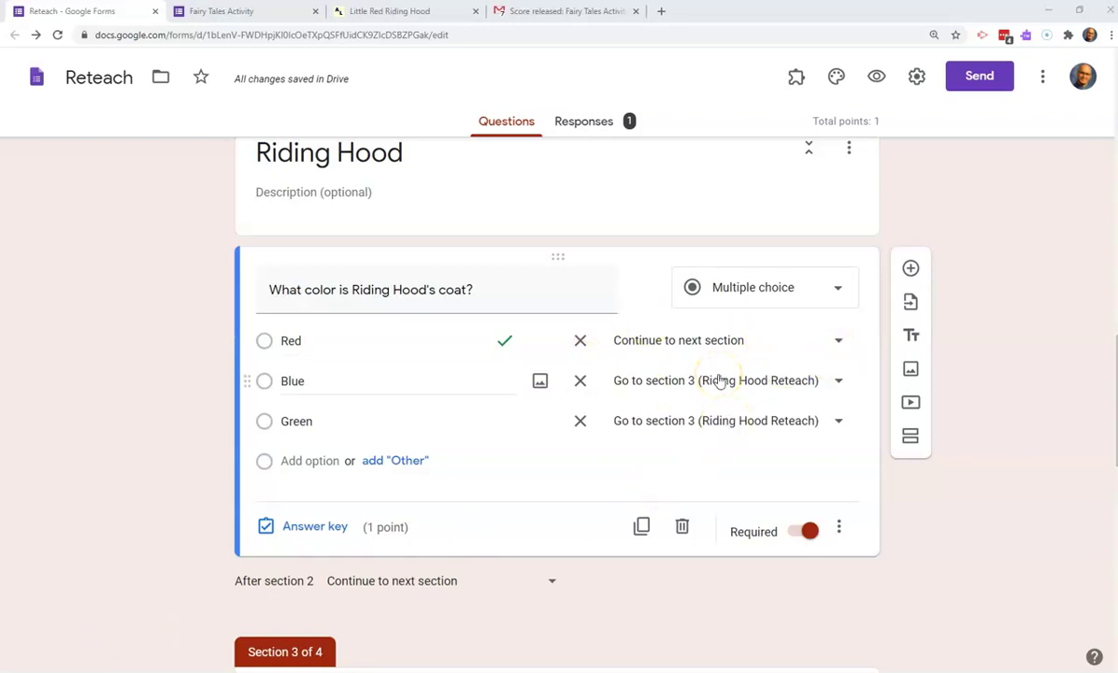
- Send Red coat answers to section 4 Rapunzel and ask what Rapunzel let down for the witch
left_click(838, 340)
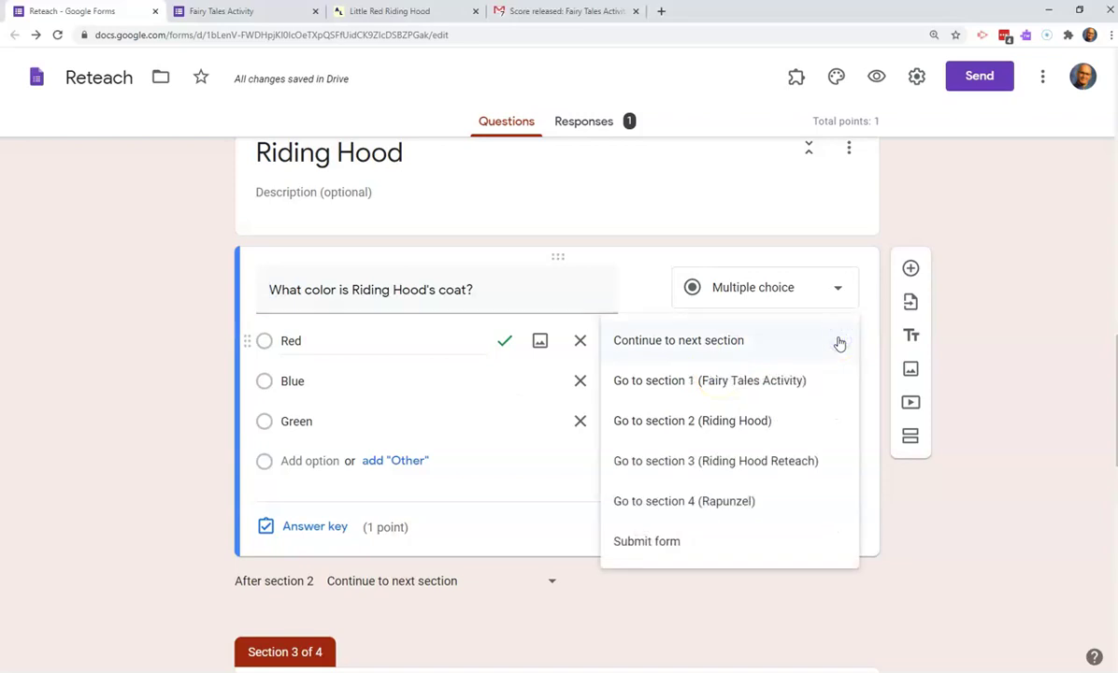
left_click(671, 519)
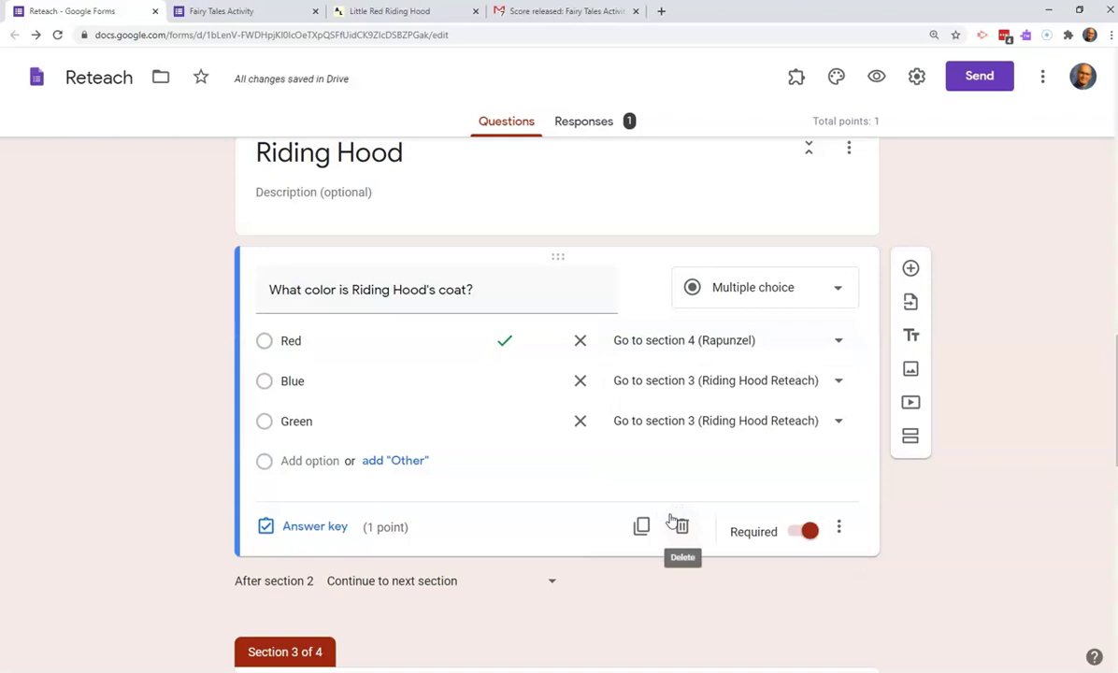
scroll(670, 520, "down", 12)
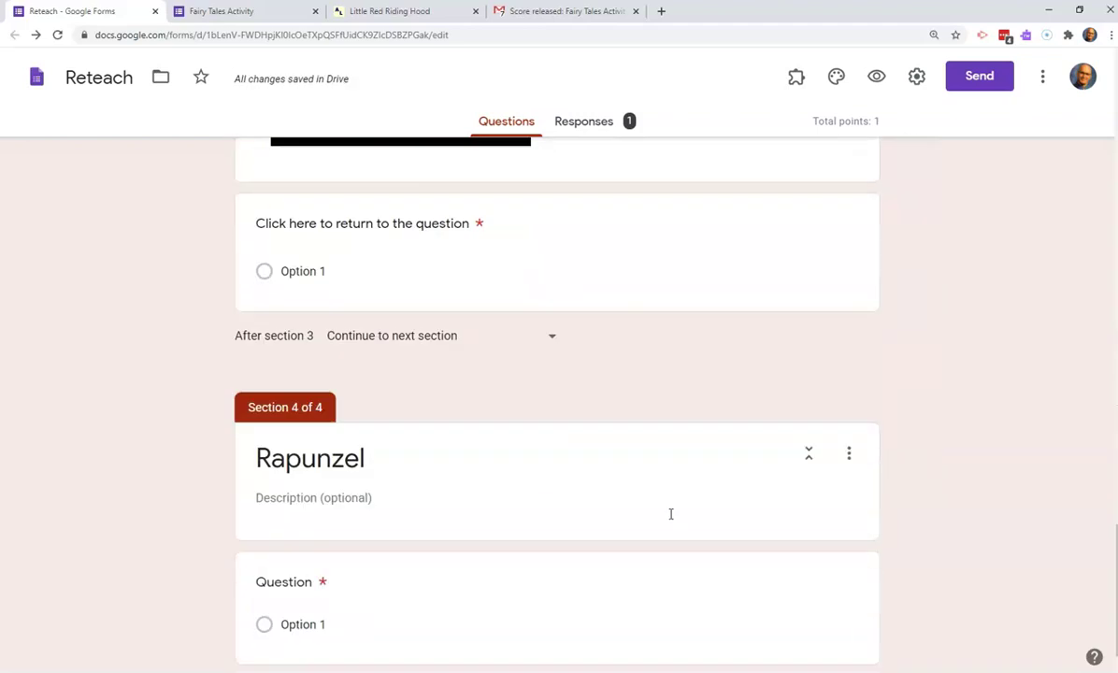
left_click(380, 443)
type("What did Ra")
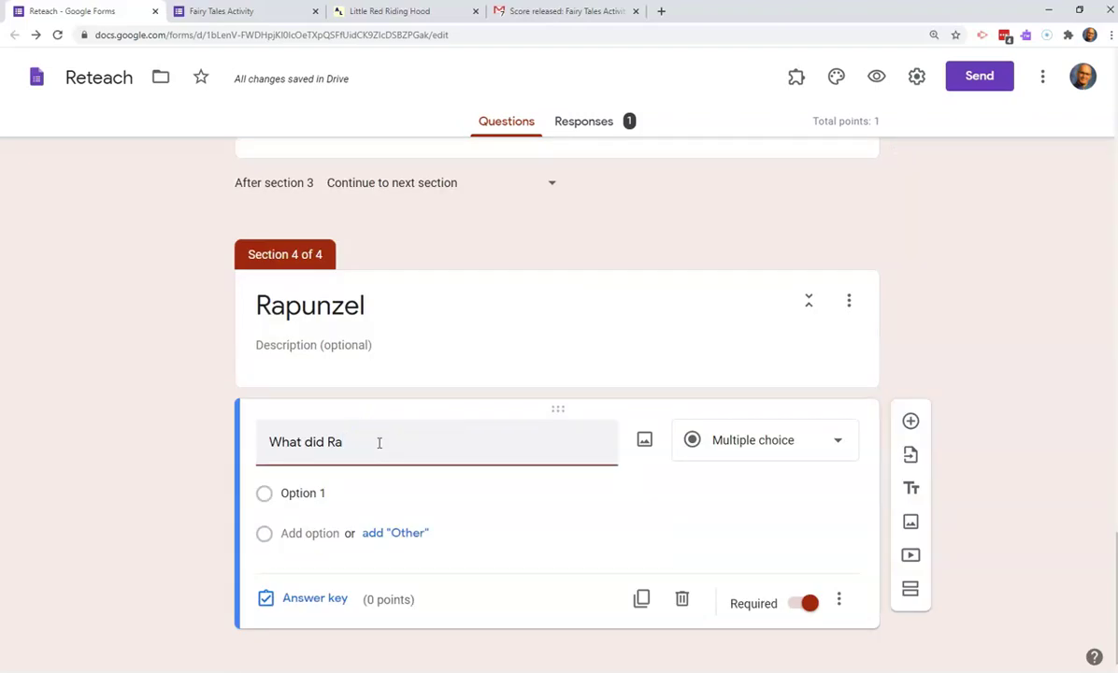
type("pu")
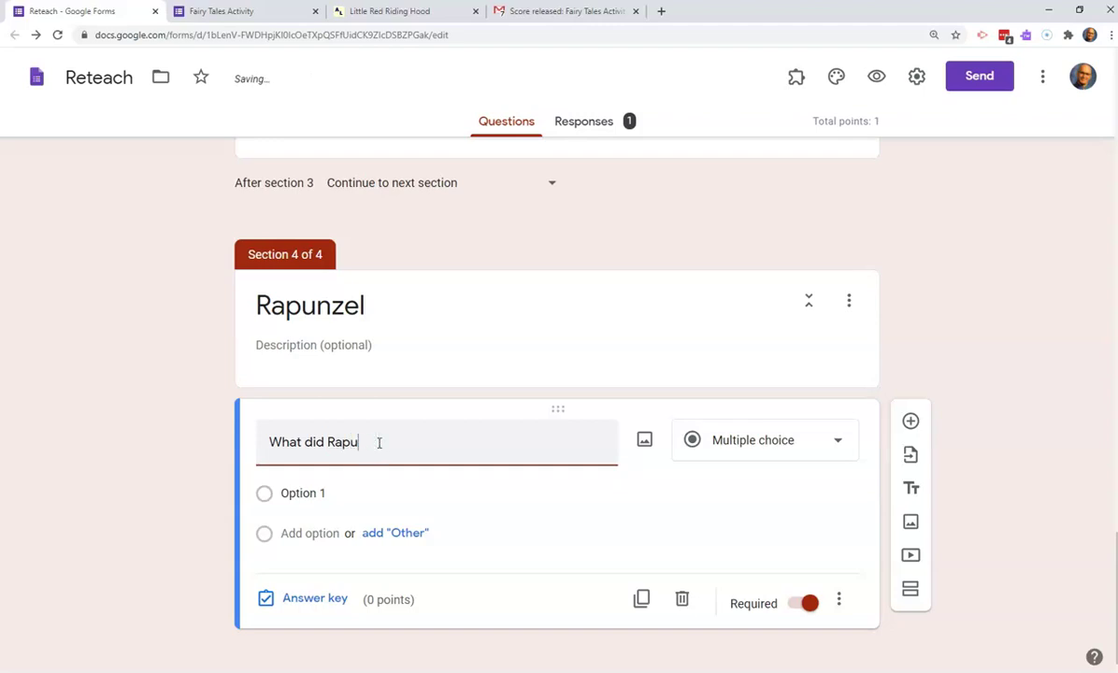
type("nzel let down to allow")
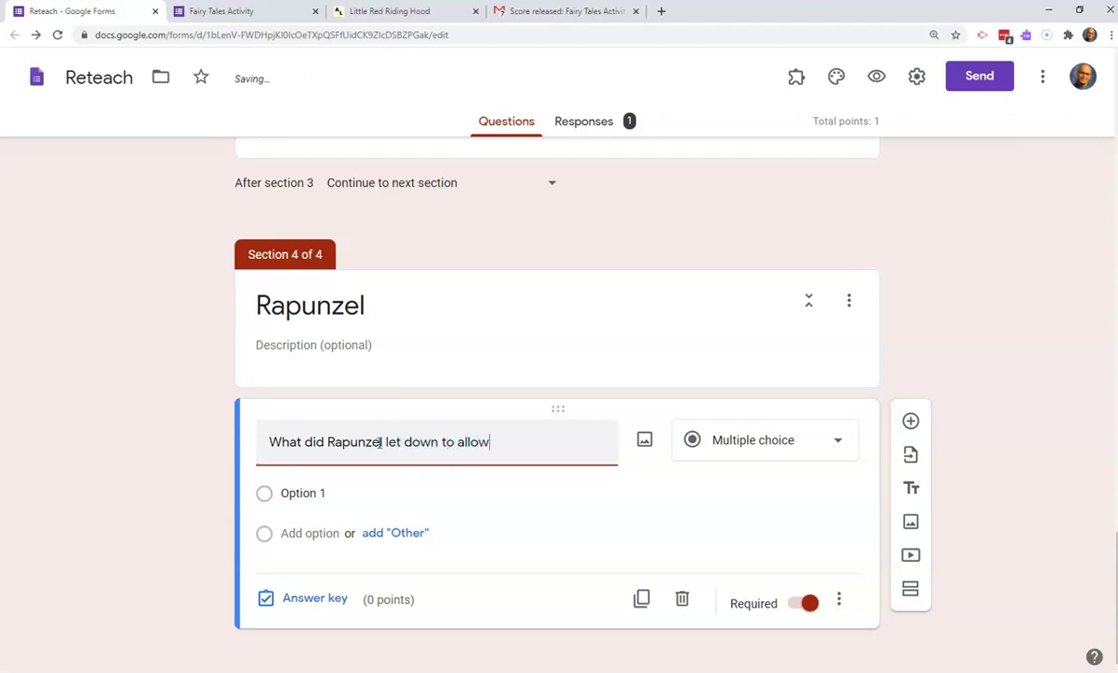
type(" the witch to ")
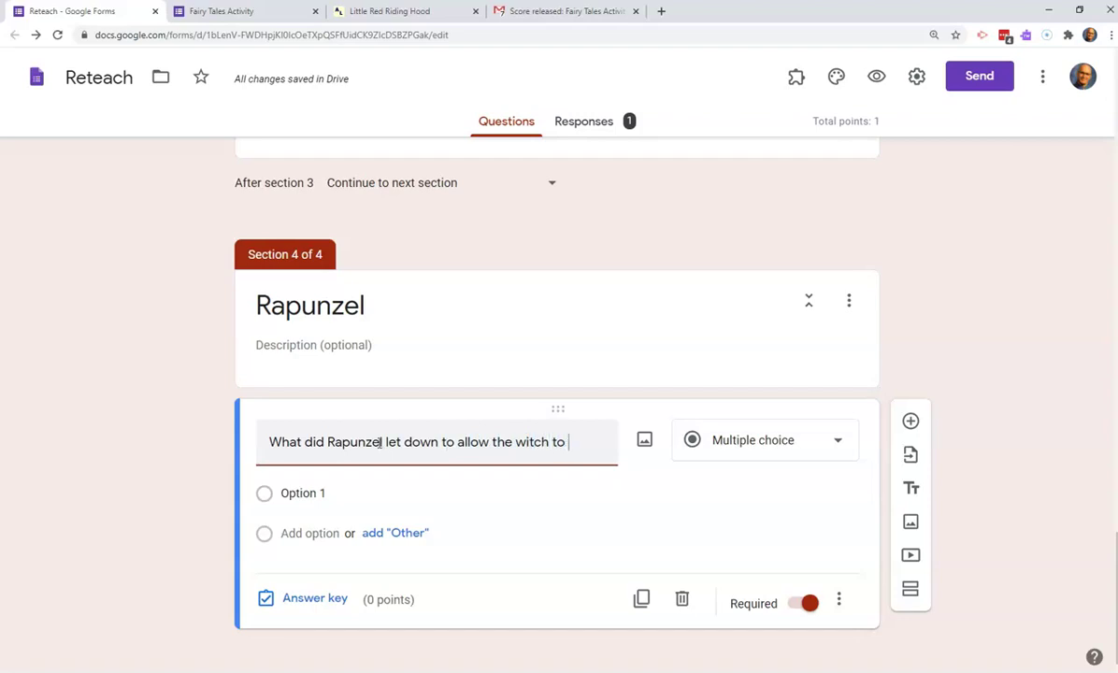
type("ent")
key("BackSpace")
key("BackSpace")
key("BackSpace")
type("nte")
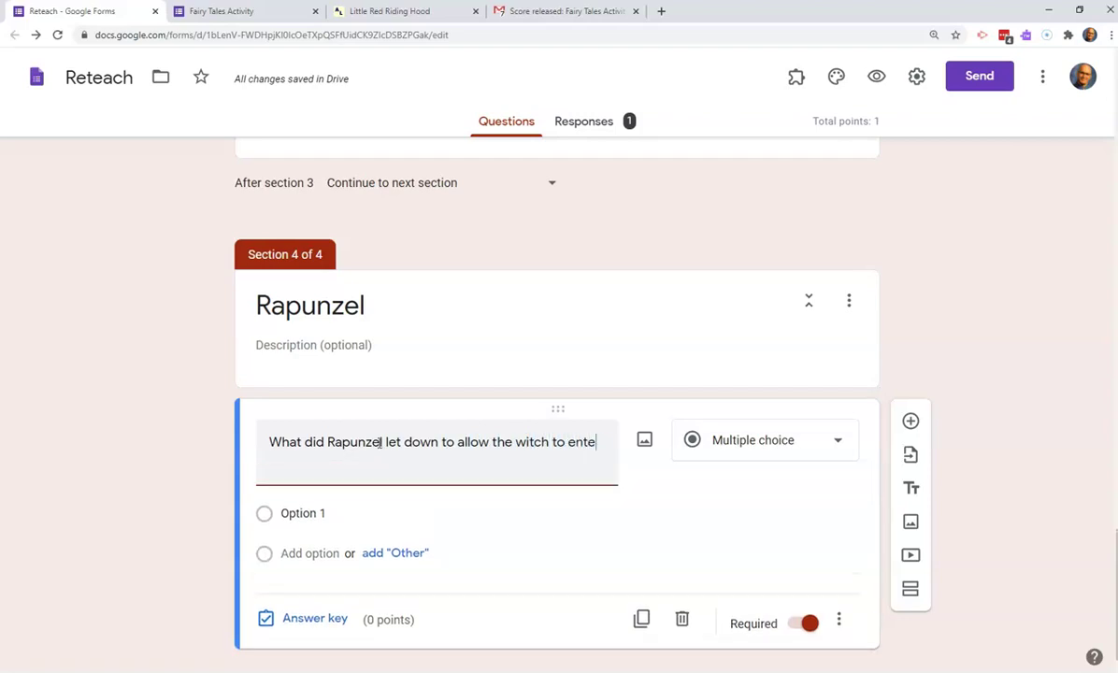
type("r the tow")
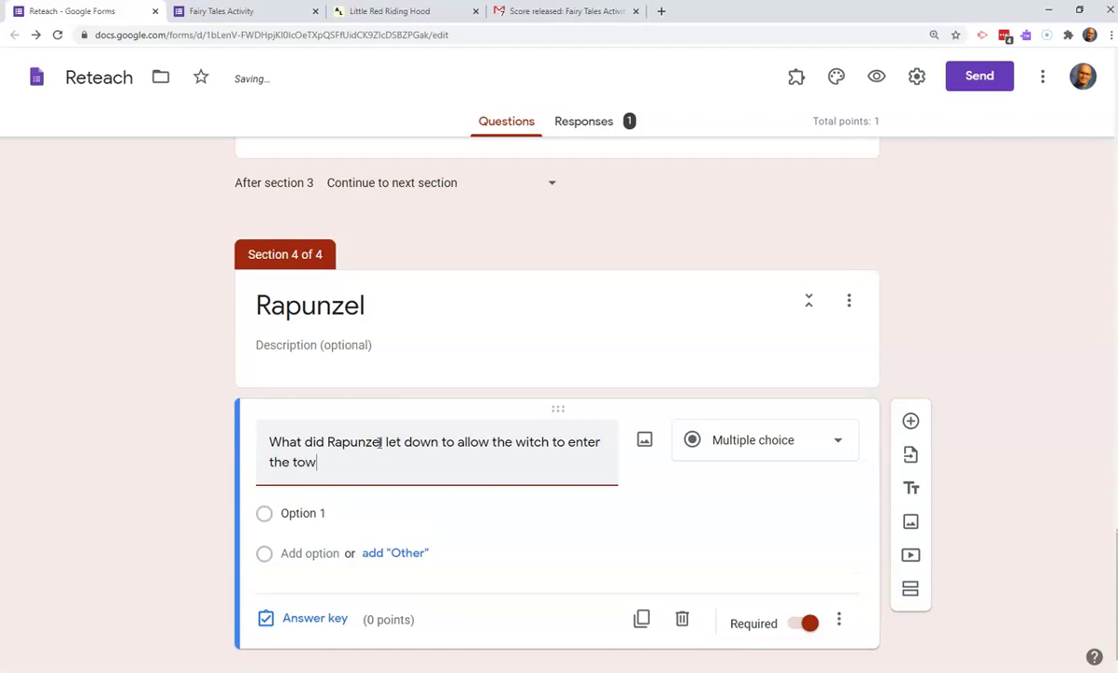
key("BackSpace")
key("BackSpace")
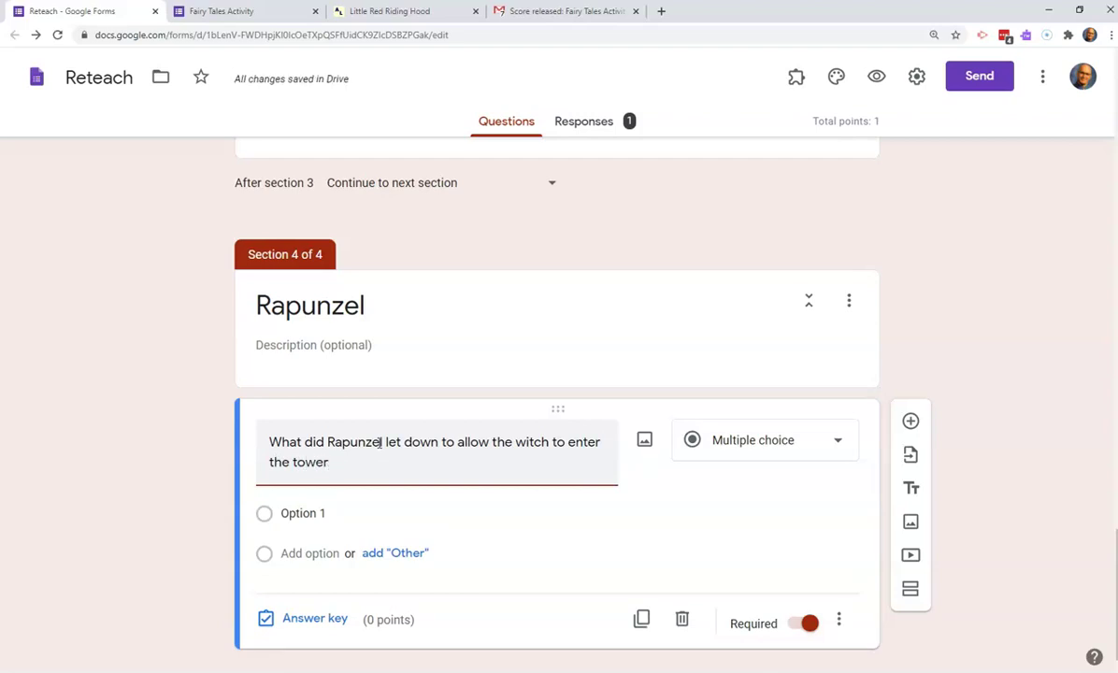
- Give the Rapunzel question the answer choices 'a ladder', 'a rope' and 'her hair'
left_click(293, 516)
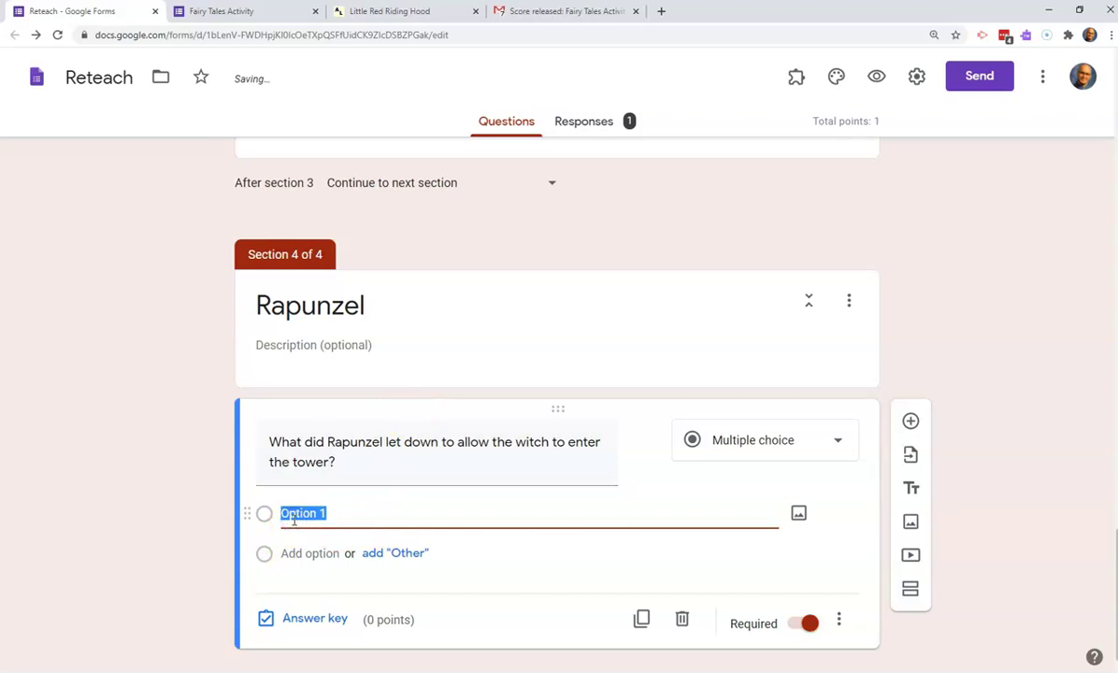
type("a ladder")
left_click(327, 554)
type("a r")
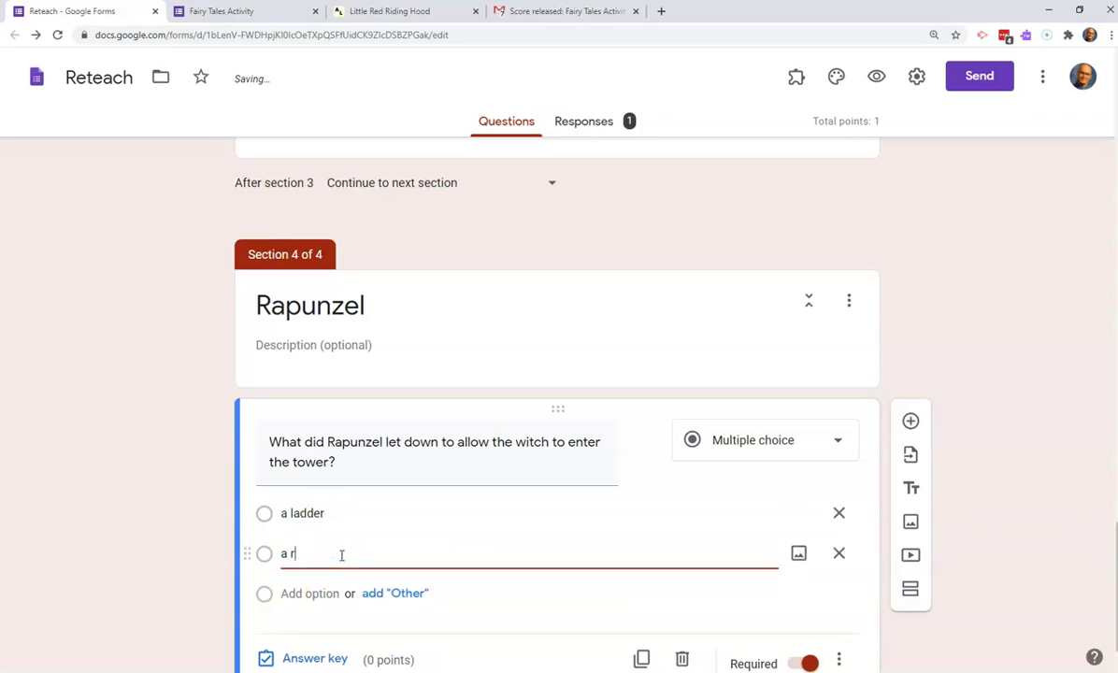
type("ope")
left_click(309, 594)
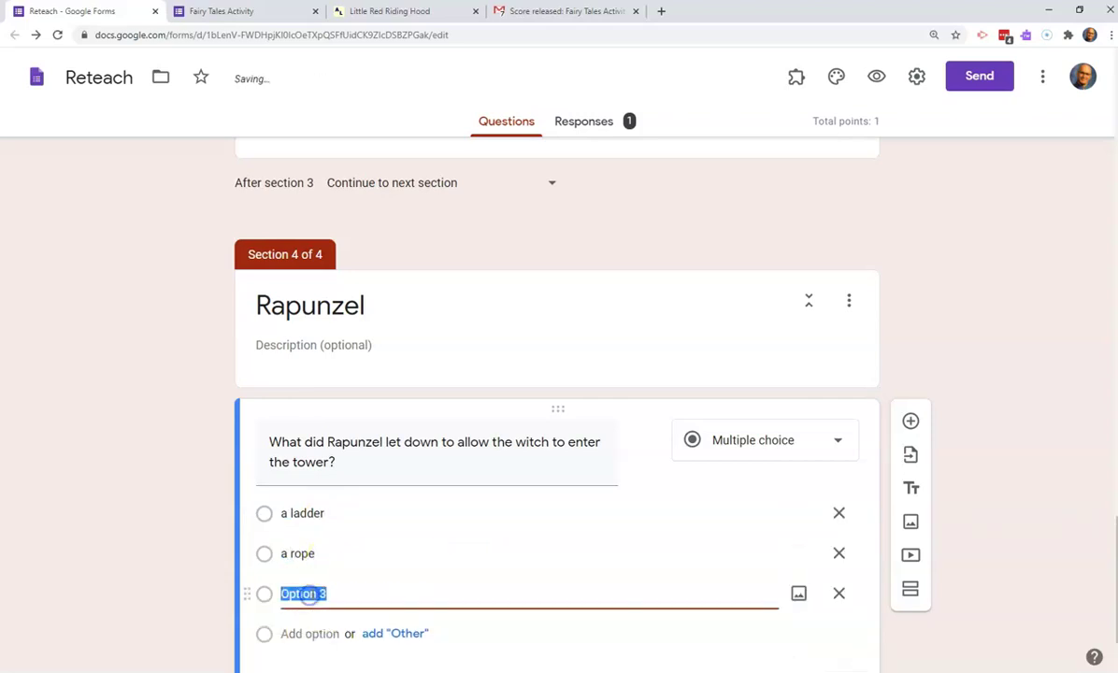
type("H")
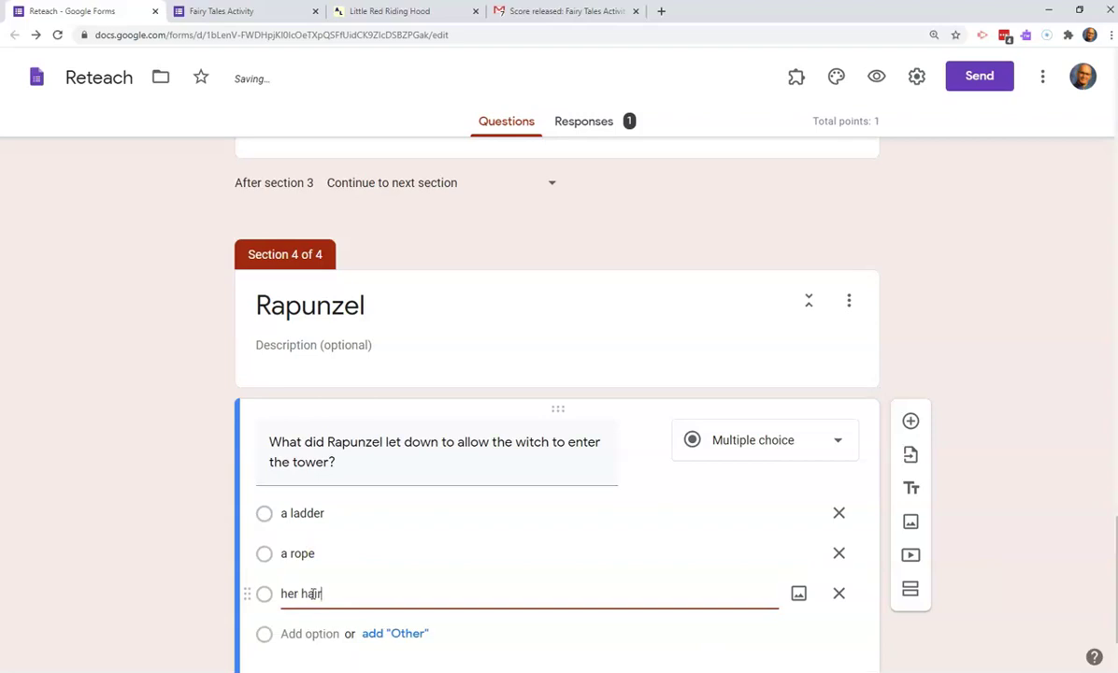
scroll(416, 619, "down", 1)
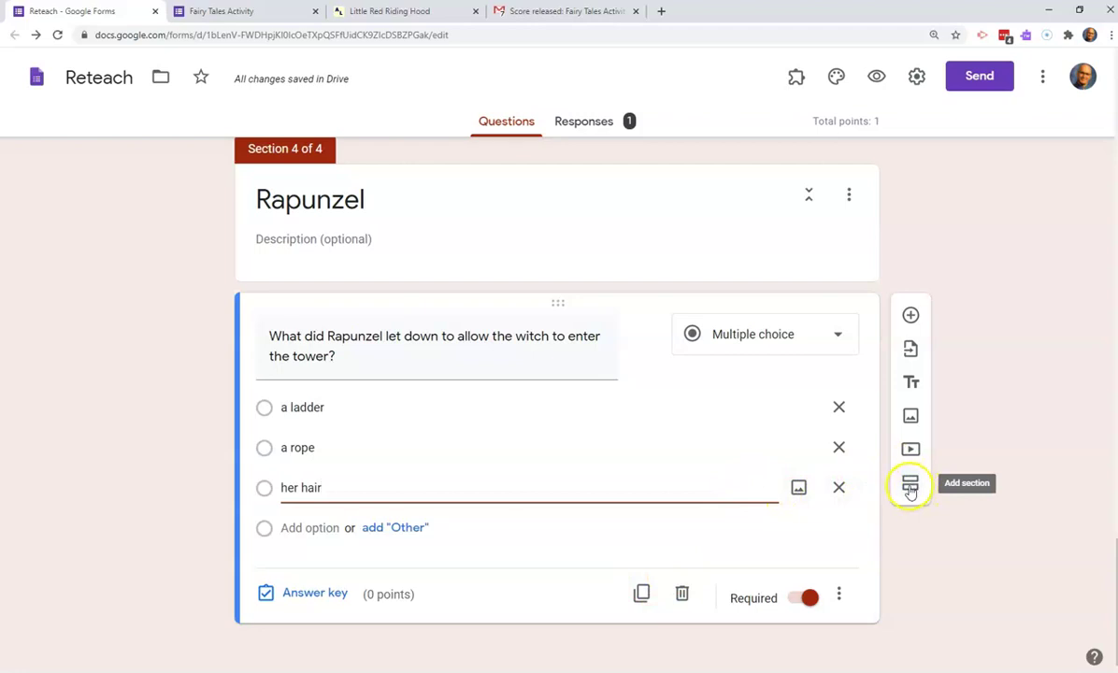
- Add a new section titled 'Rapunzel Reteach'
left_click(912, 488)
left_click(499, 527)
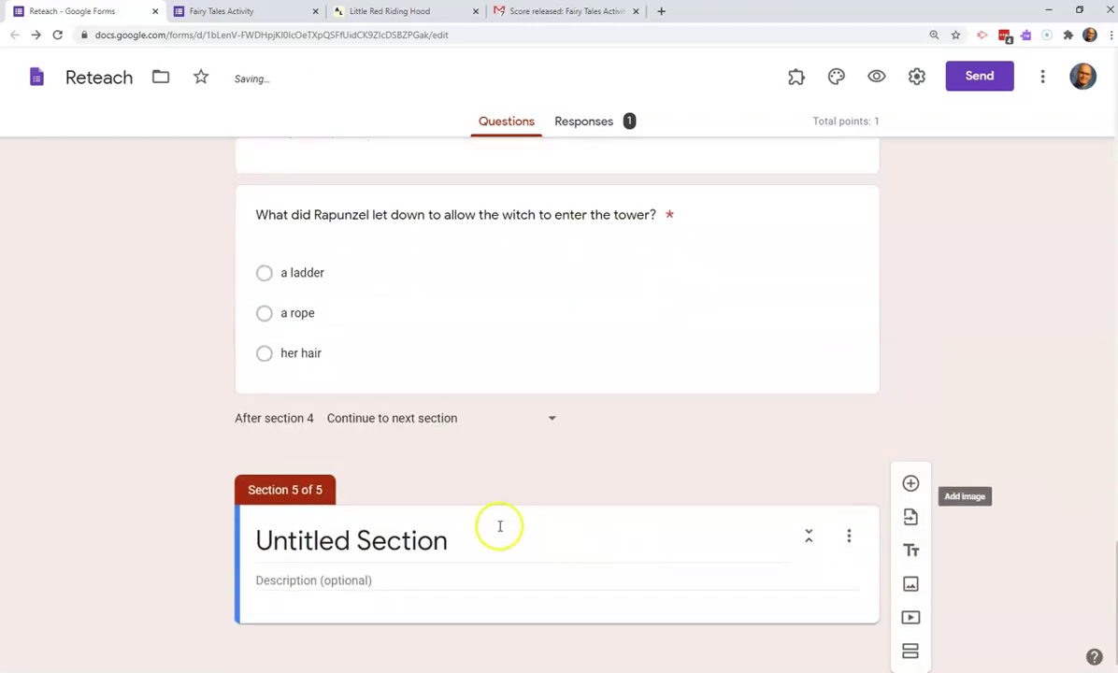
type("Rapunzel R")
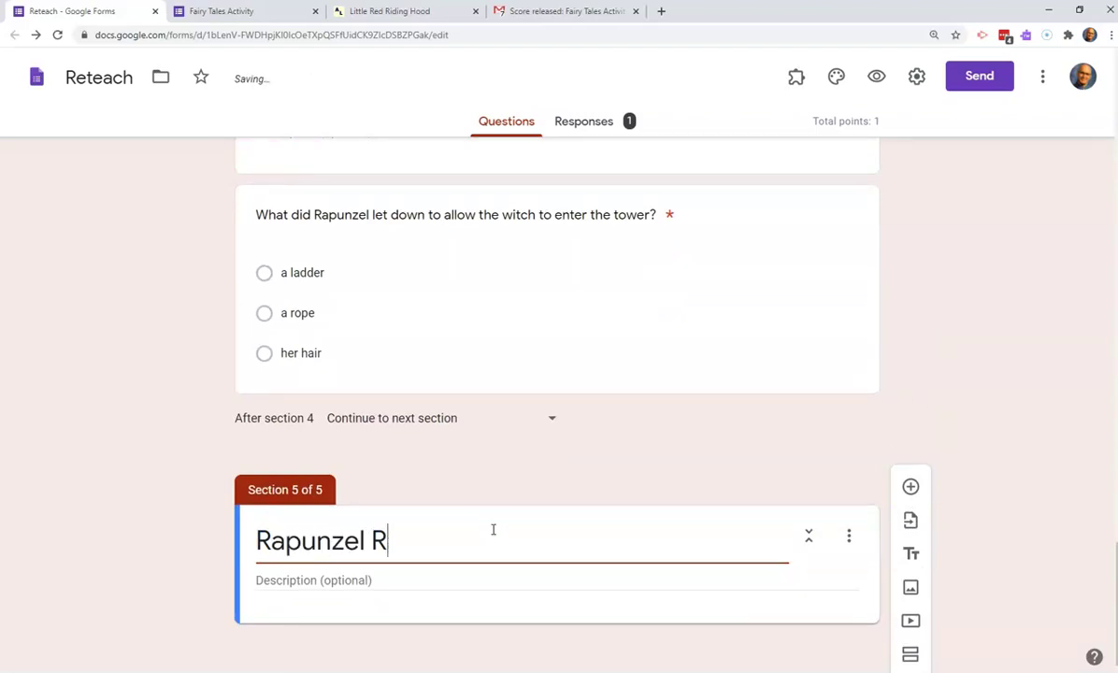
type("etea")
key("BackSpace")
type("each")
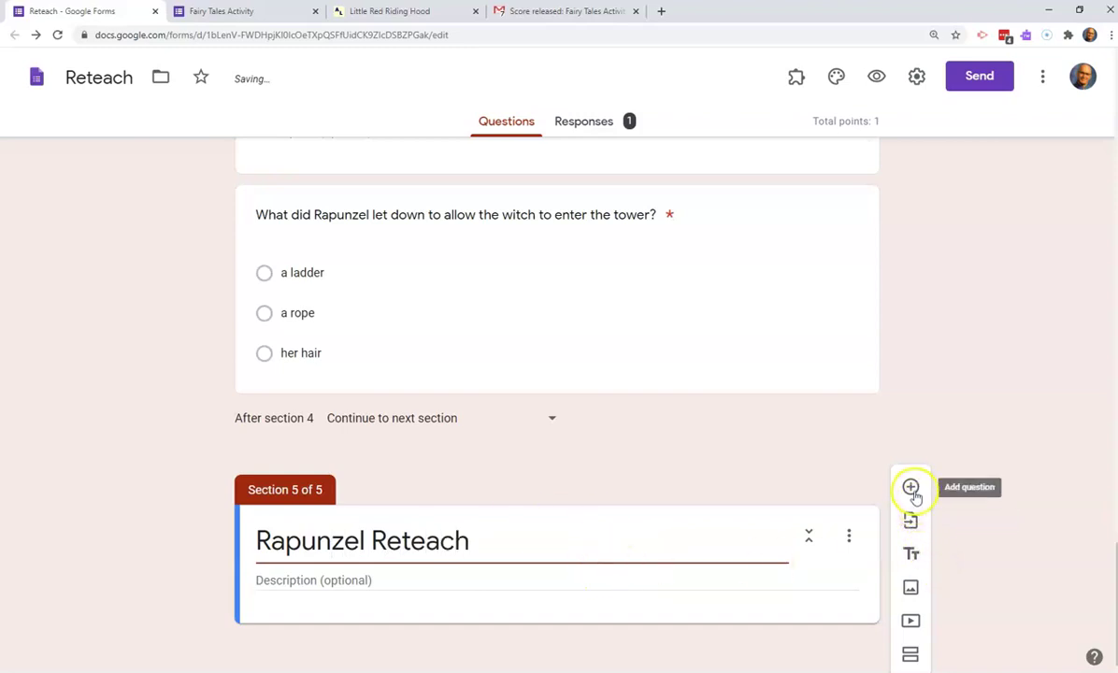
- Search the video picker for Rapunzel, then close it without adding a video
left_click(908, 622)
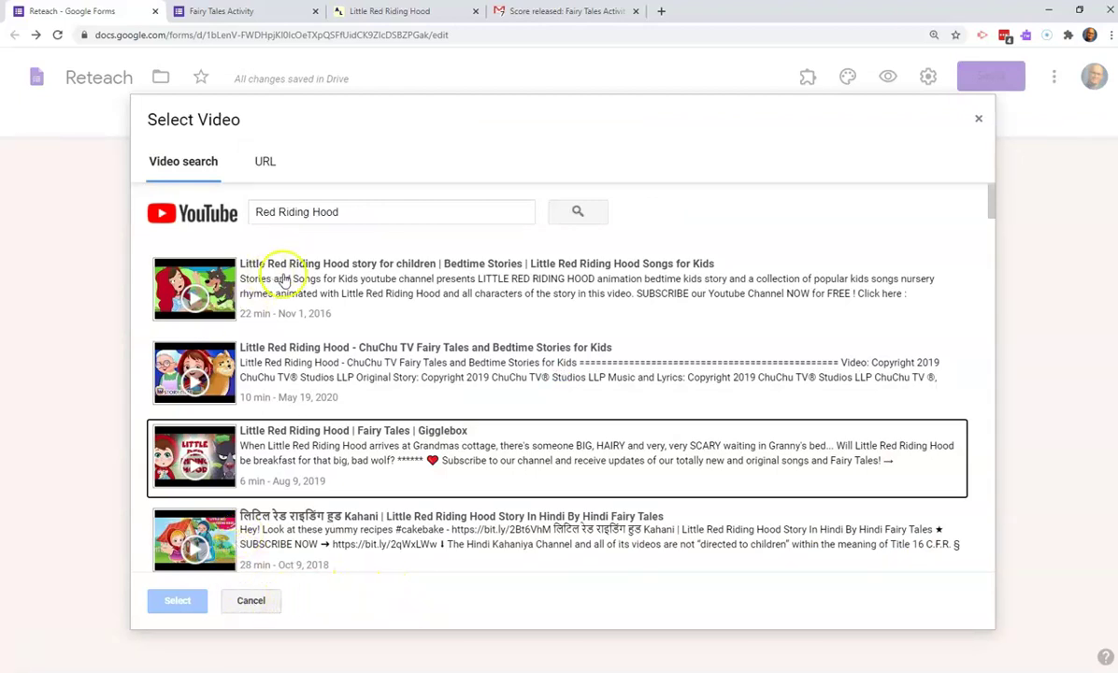
left_click_drag(401, 215, 244, 217)
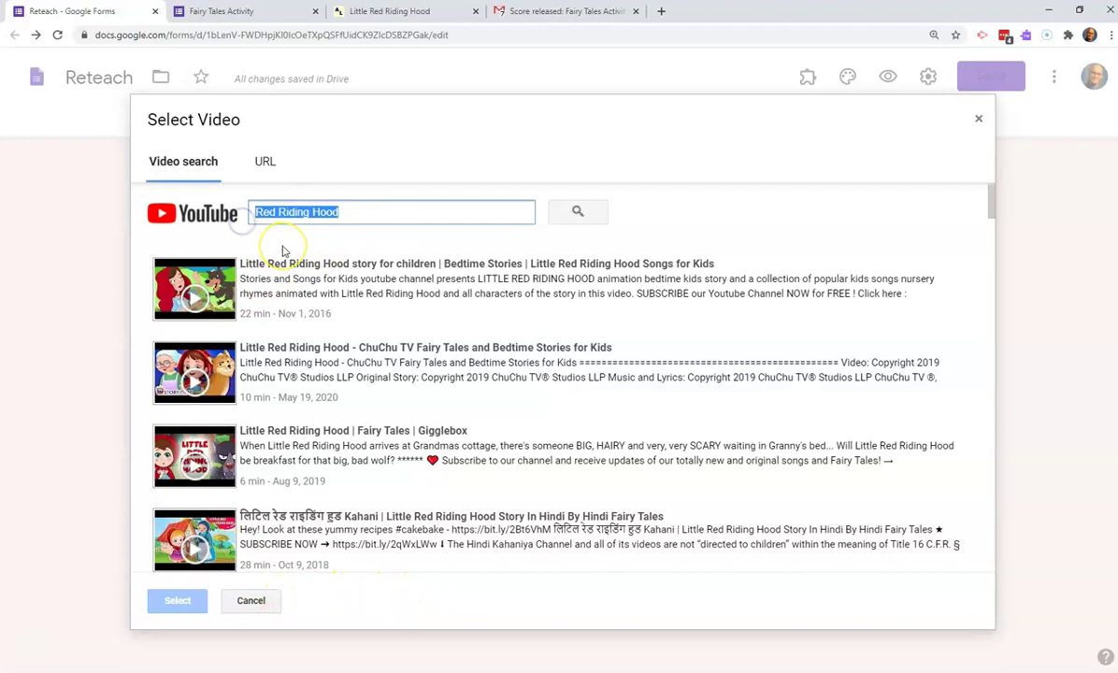
type("Rapunzel")
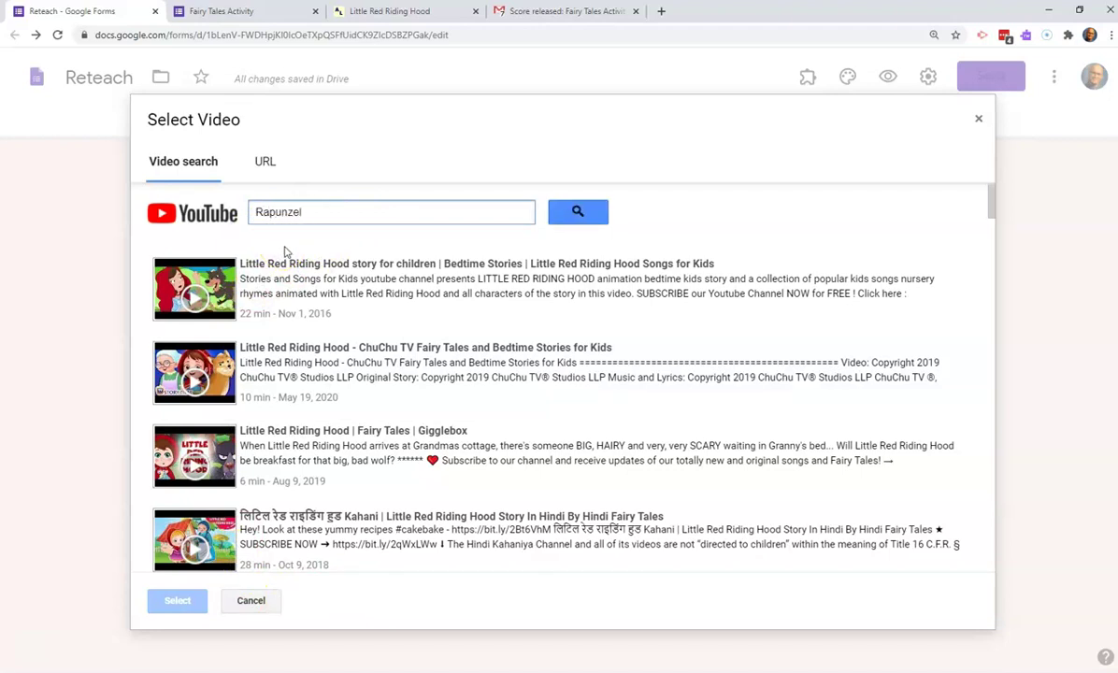
key("Return")
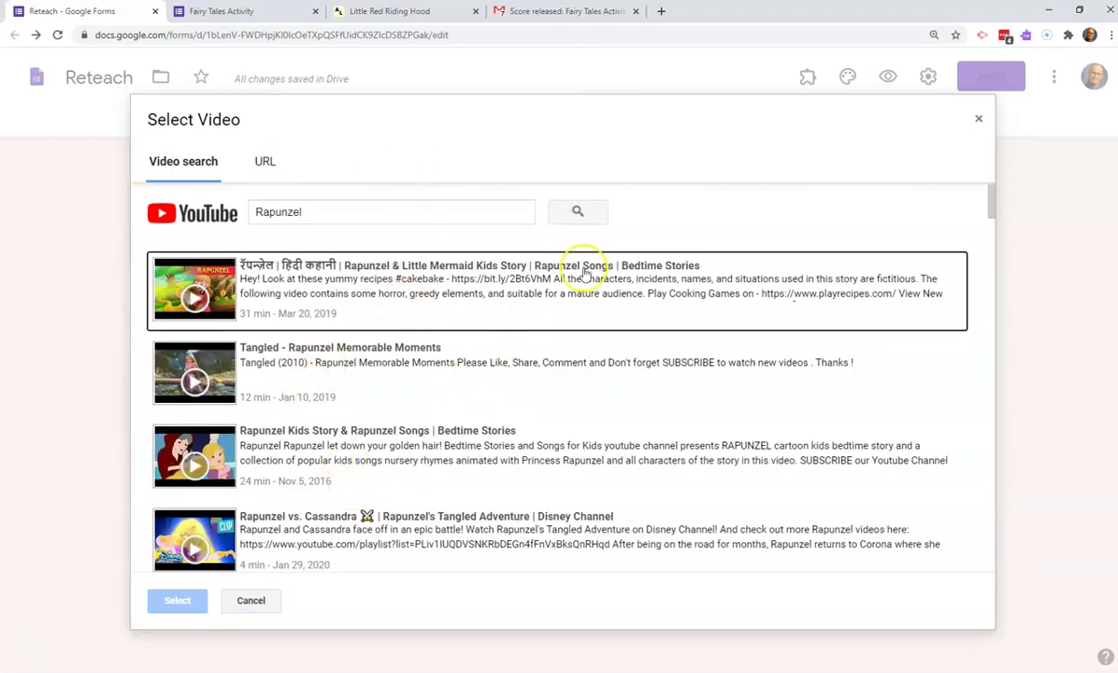
left_click(987, 125)
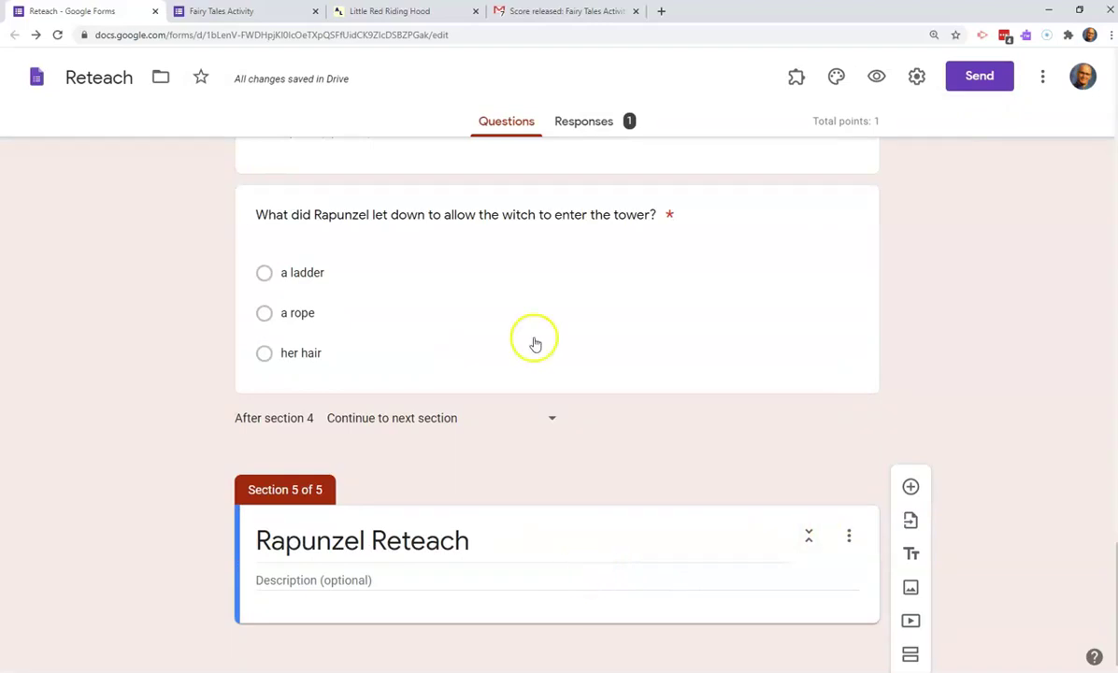
- In a new tab, search 'Rapunzel story' and open the Grimm Brothers story page
left_click(661, 11)
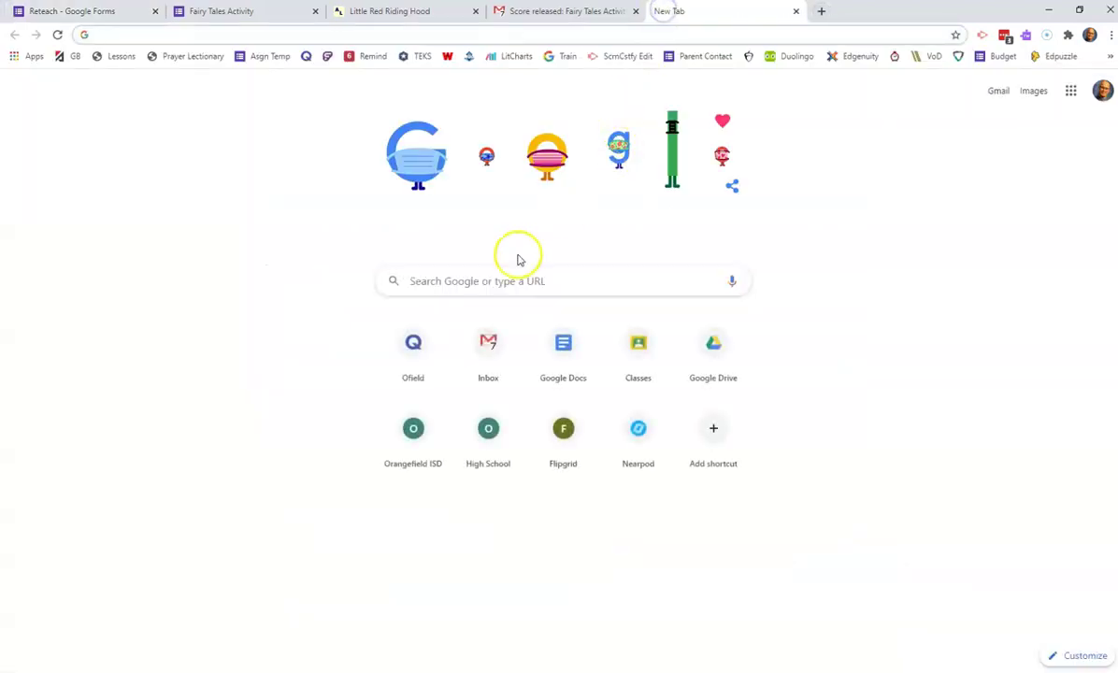
type("Rapunz")
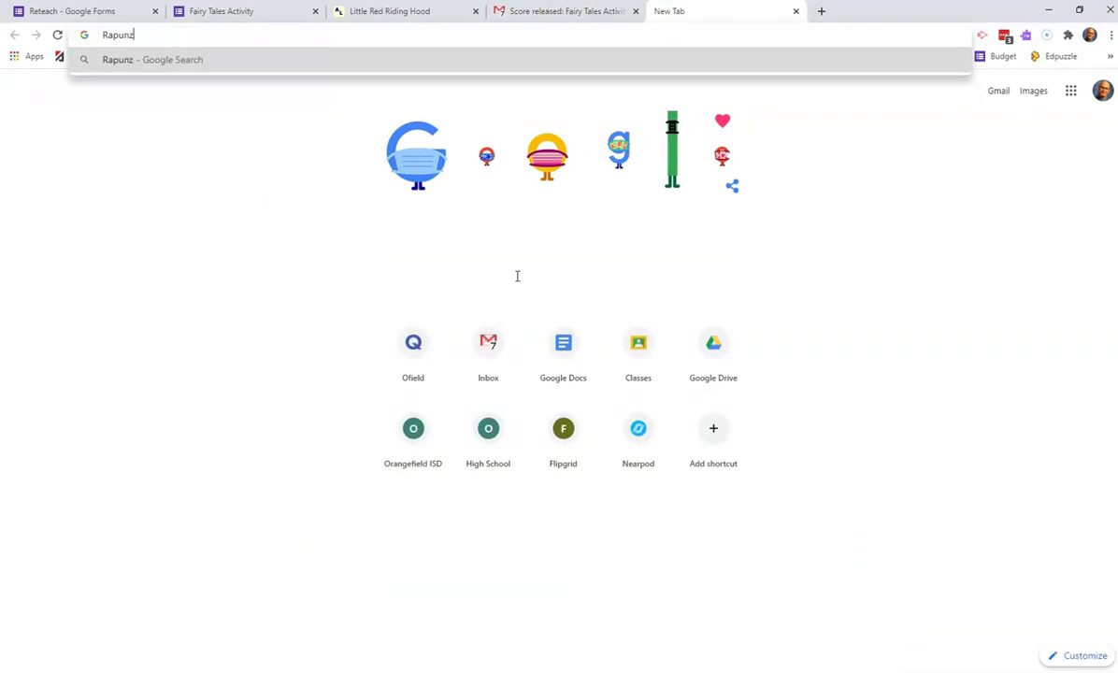
type("el sto")
type("ry")
key("Return")
scroll(485, 325, "down", 10)
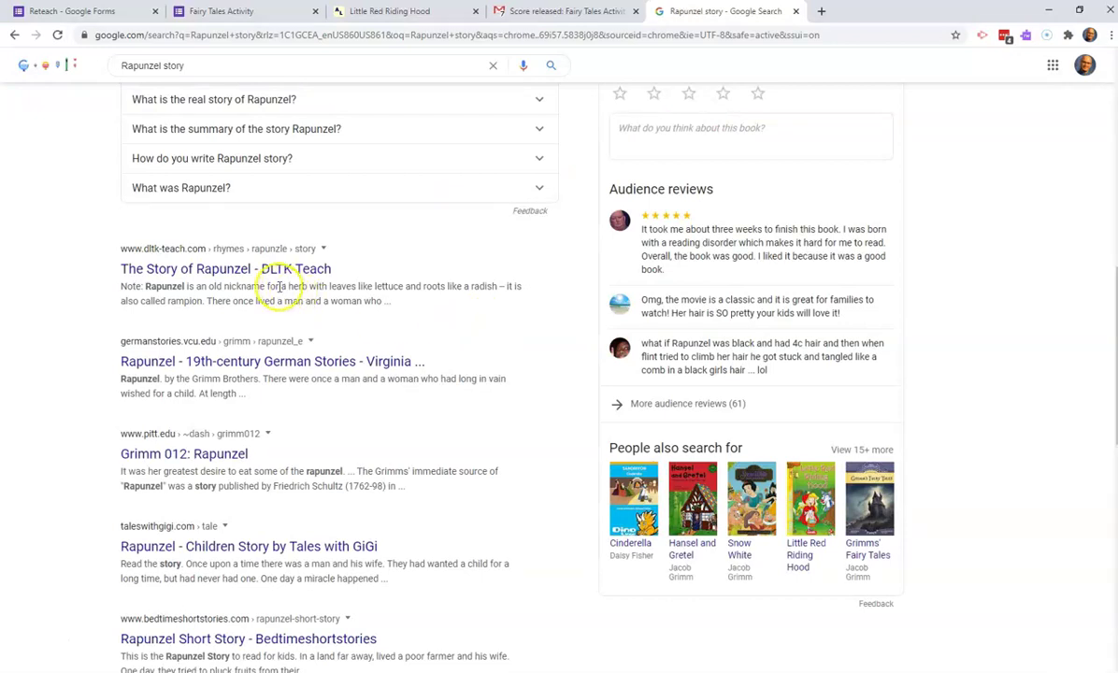
left_click(277, 362)
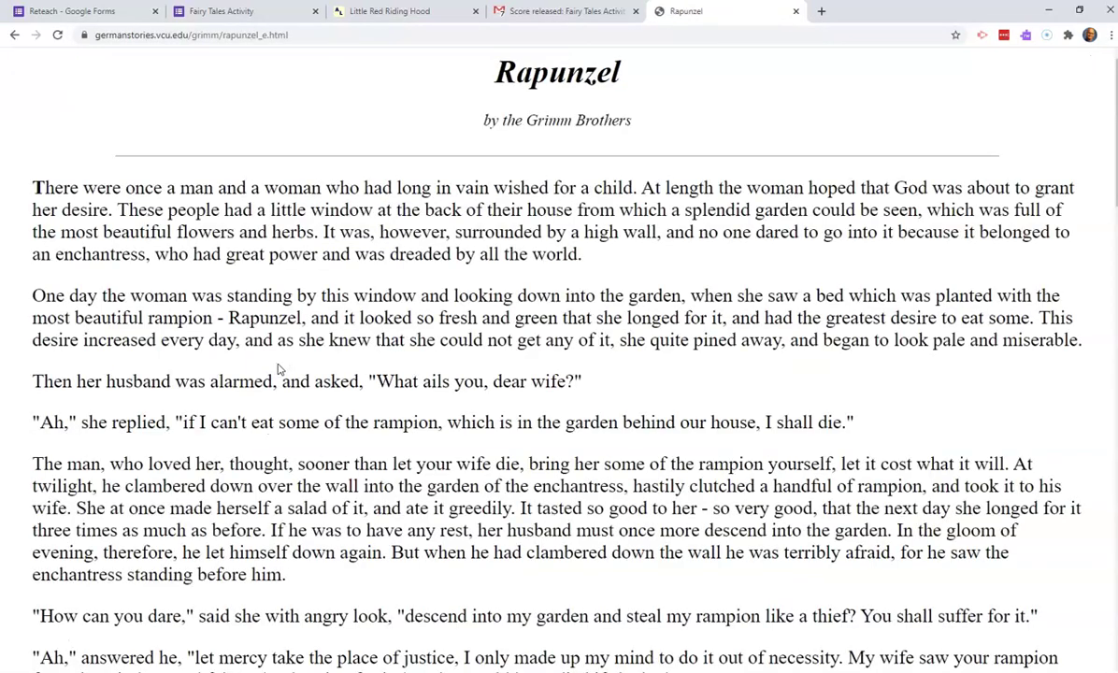
- Copy the story page's web address and go back to the Fairy Tales Activity form
left_click(254, 36)
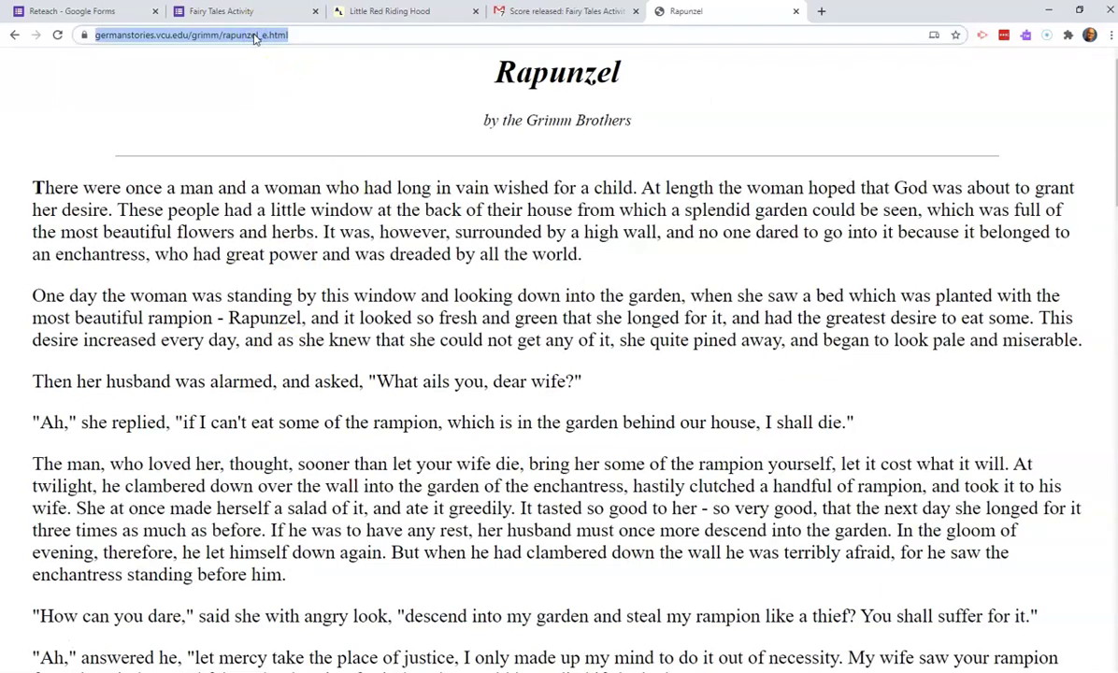
right_click(254, 36)
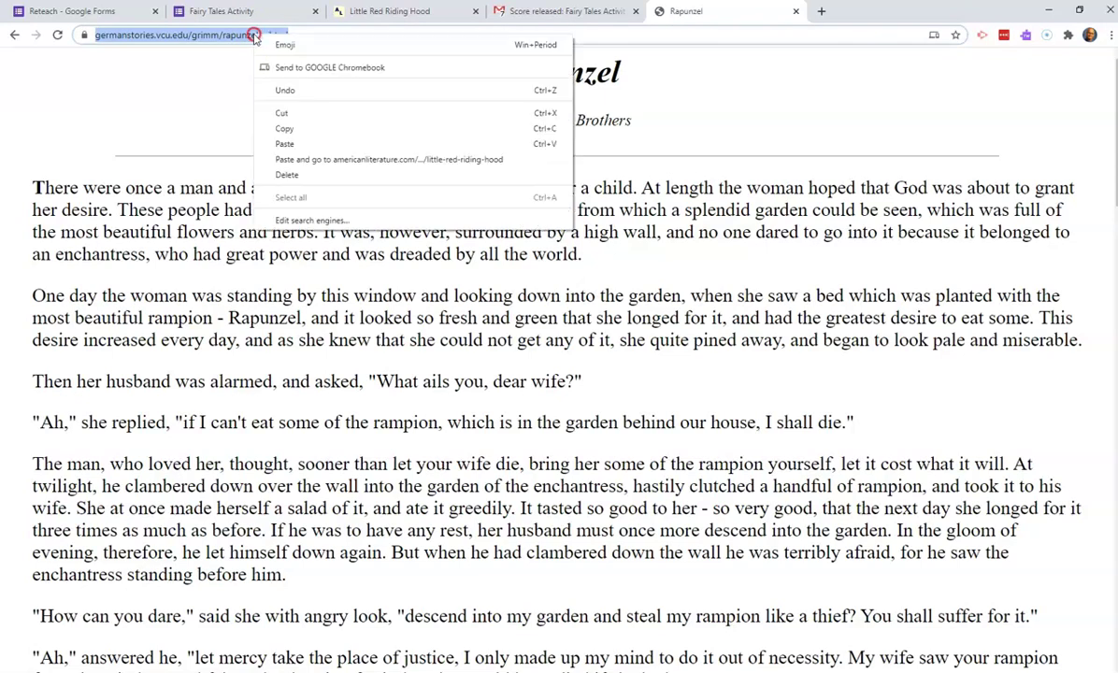
left_click(310, 132)
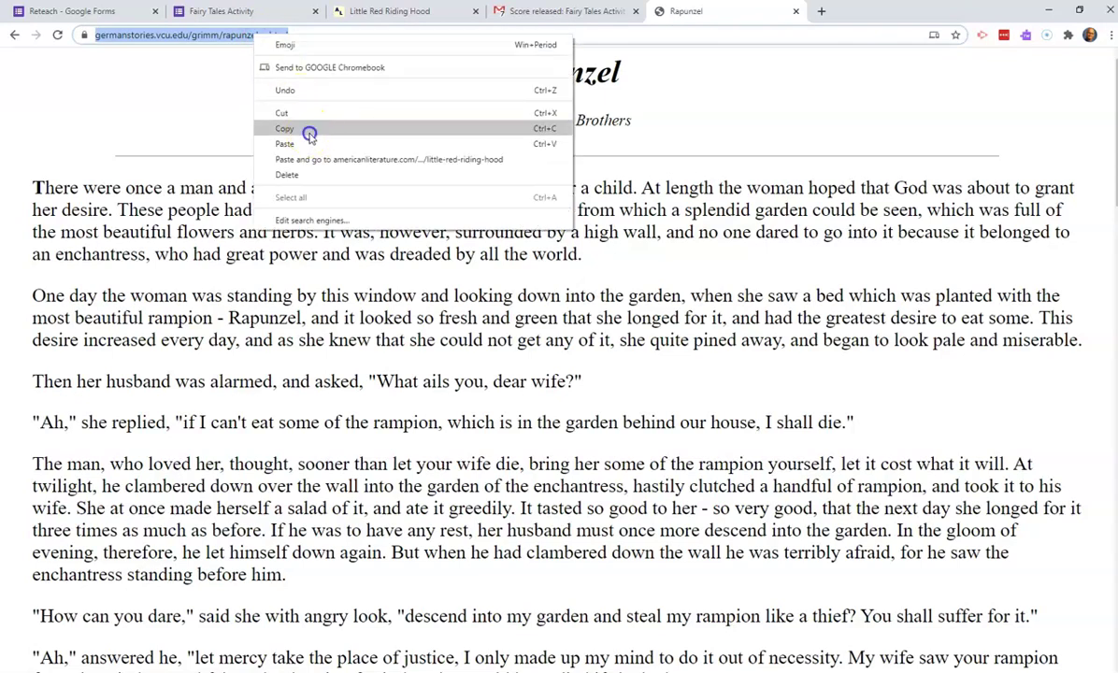
left_click(229, 11)
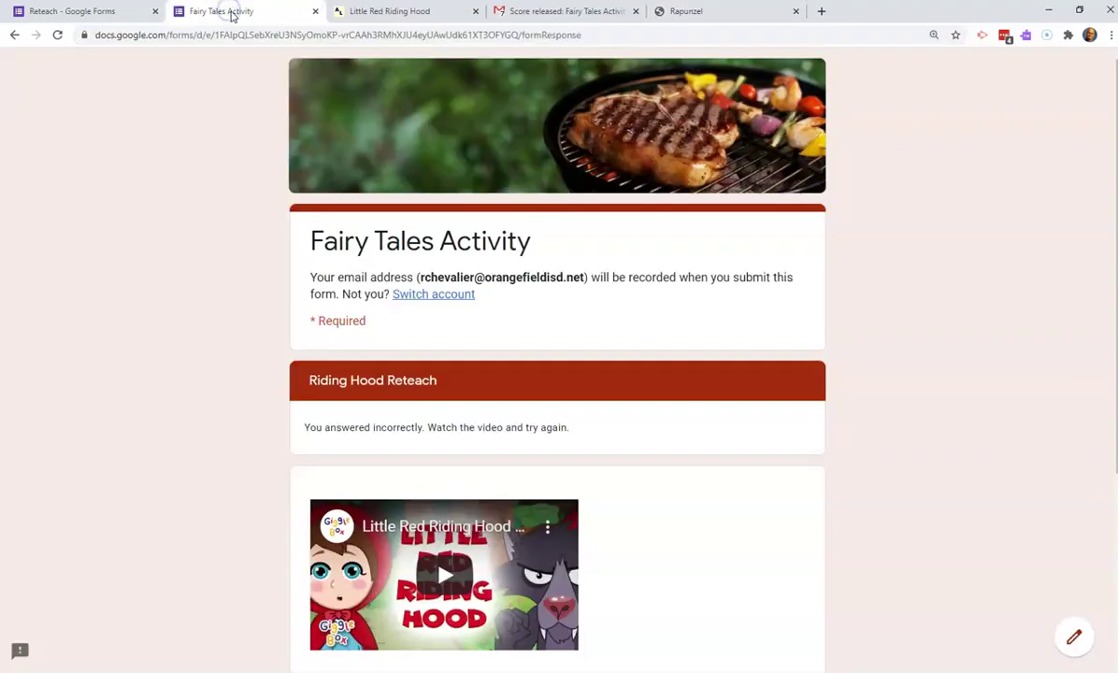
- Paste the Rapunzel story link into the reteach section's description and put the caret at the title's end
left_click(113, 9)
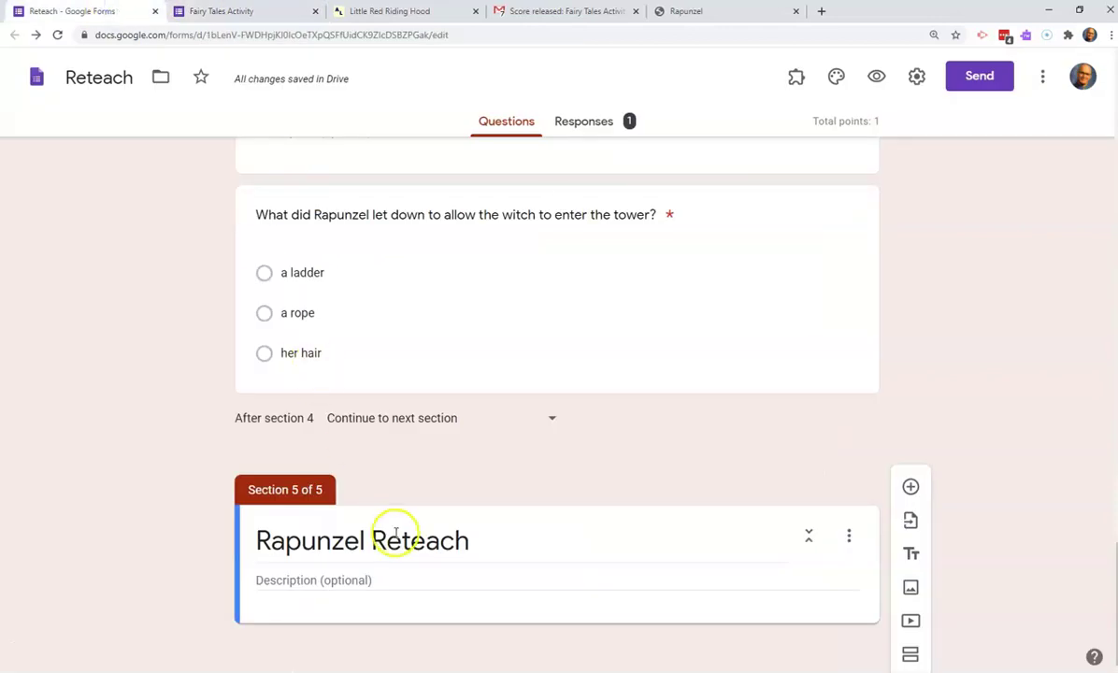
left_click(384, 579)
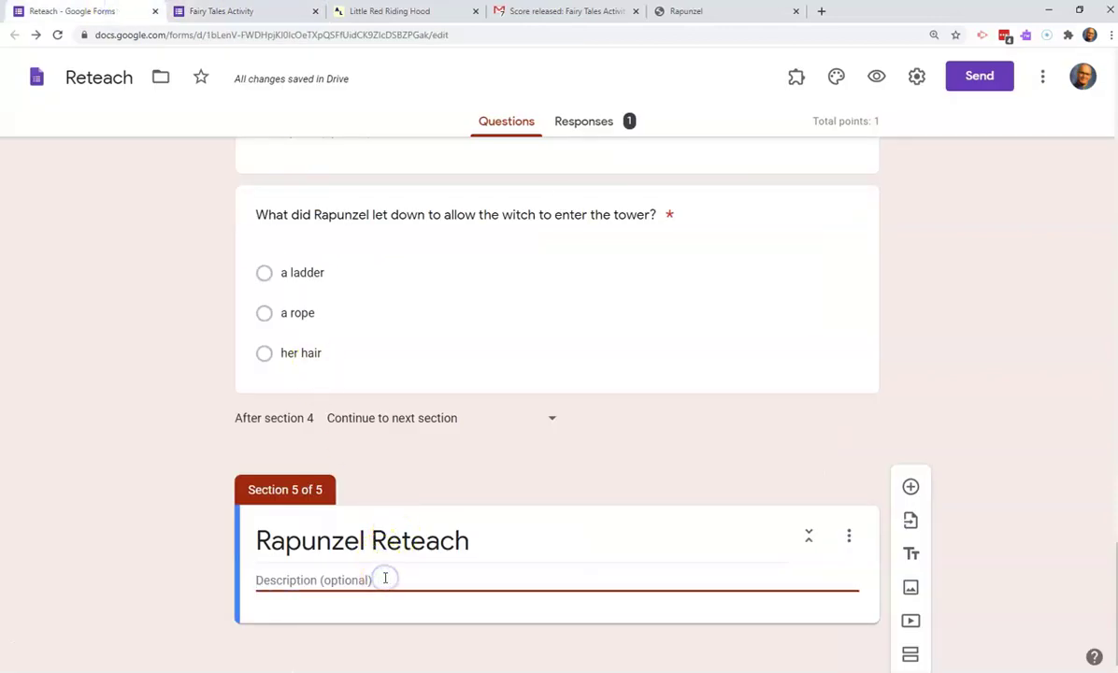
left_click(270, 584)
right_click(269, 584)
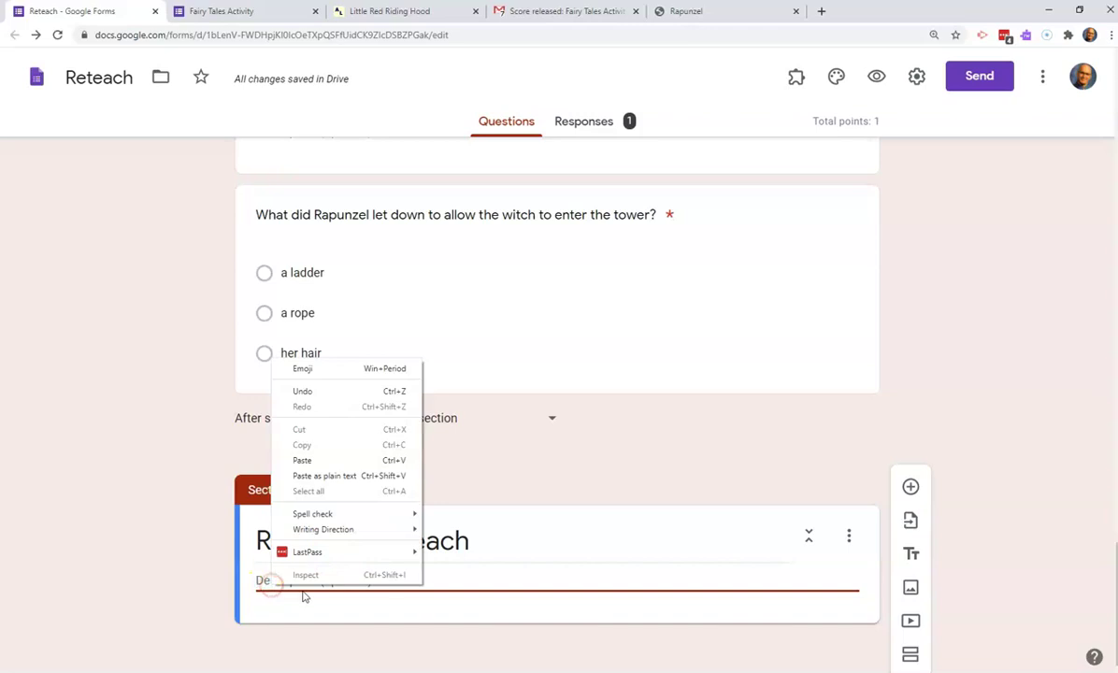
left_click(301, 460)
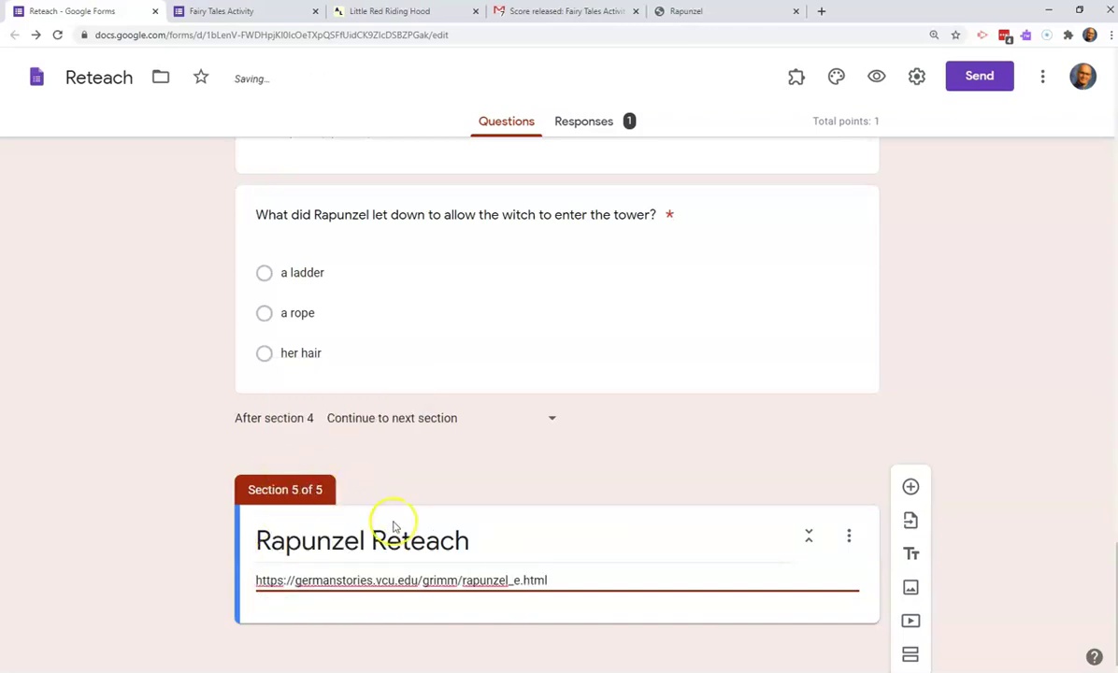
left_click(474, 534)
left_click(484, 539)
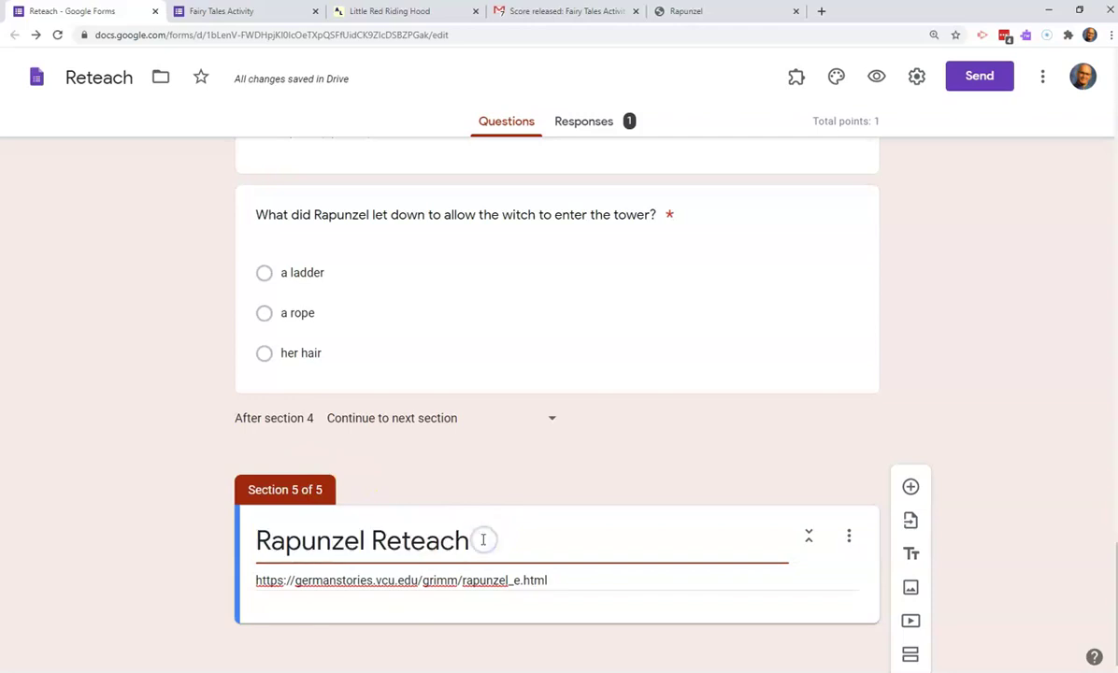
- Extend the Section 5 title with ' - Follow the link'
type("- Follo")
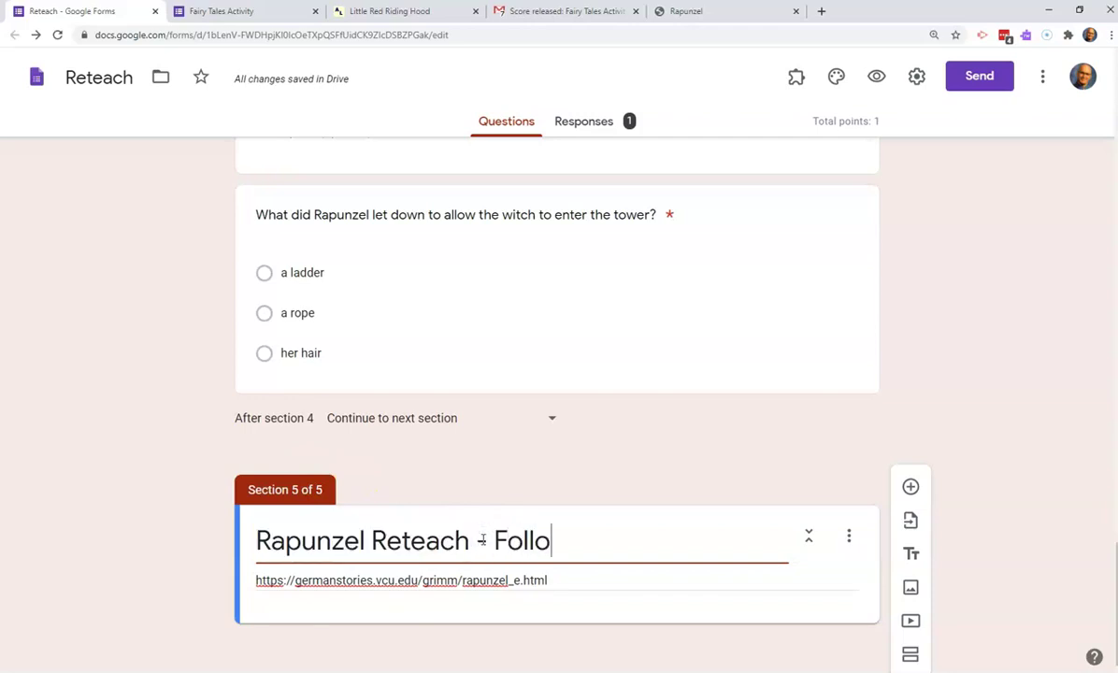
type("w th")
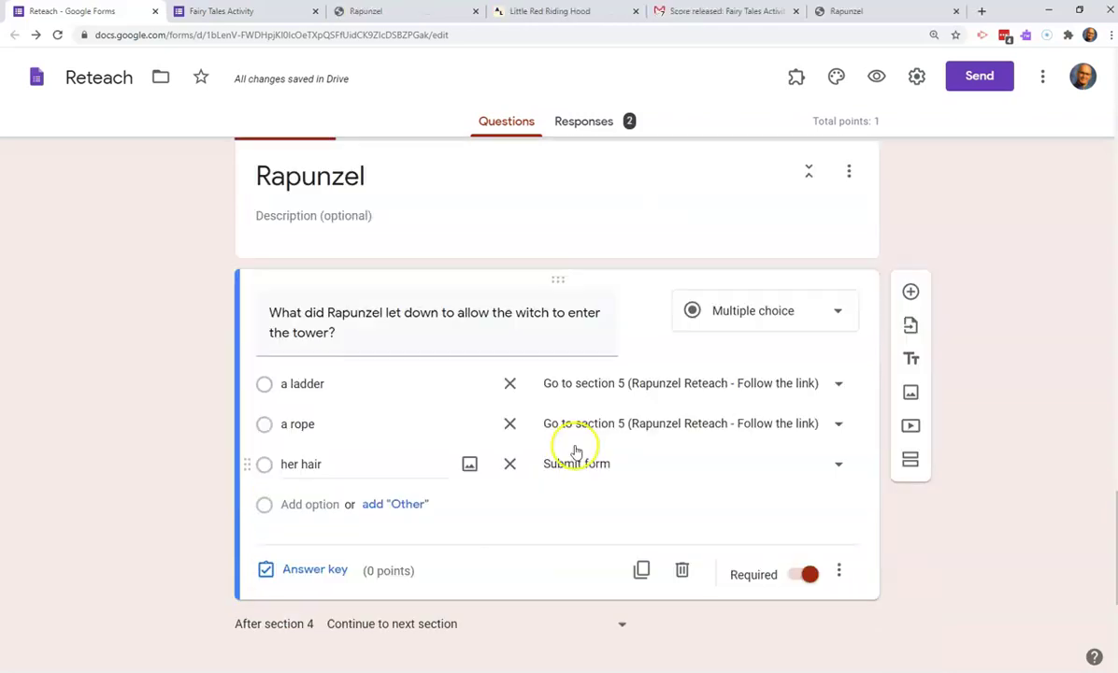
scroll(574, 449, "down", 3)
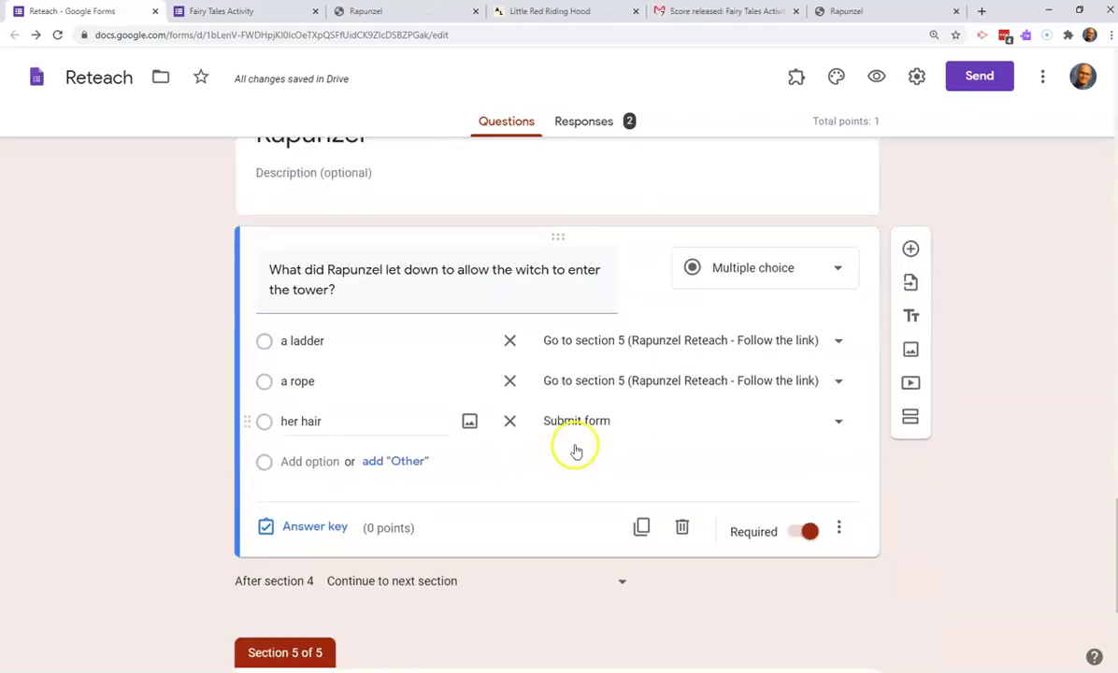
scroll(574, 447, "up", 2)
scroll(554, 429, "down", 3)
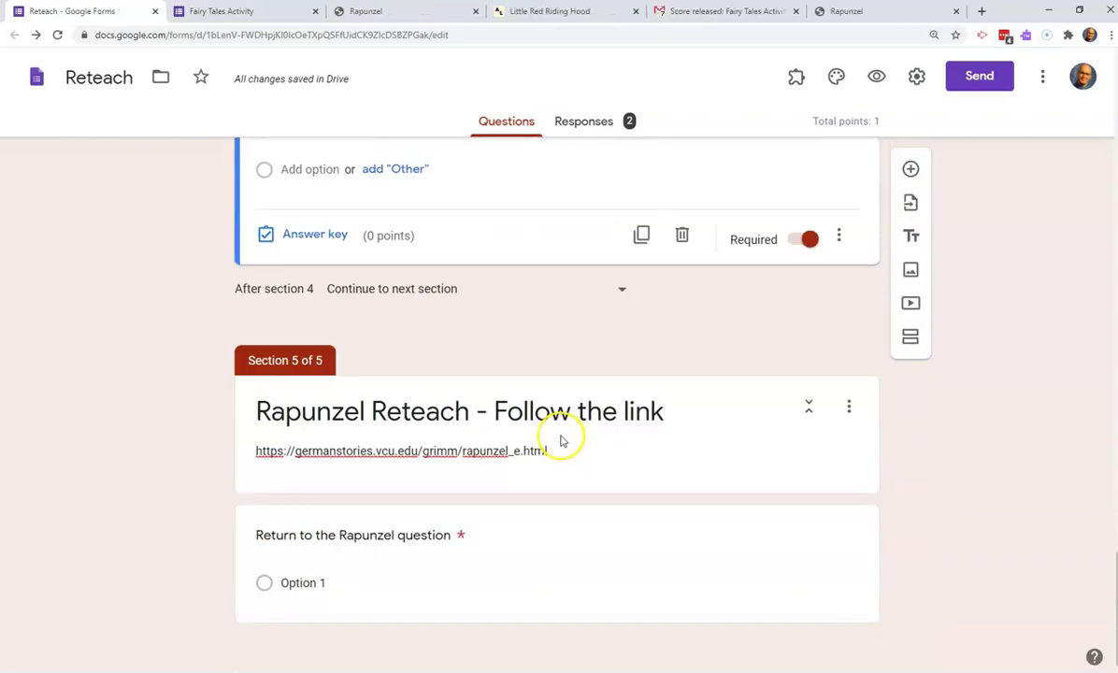
- Delete the 'Return to the Rapunzel question' item and move a duplicate of the Rapunzel question into section 5
left_click(552, 519)
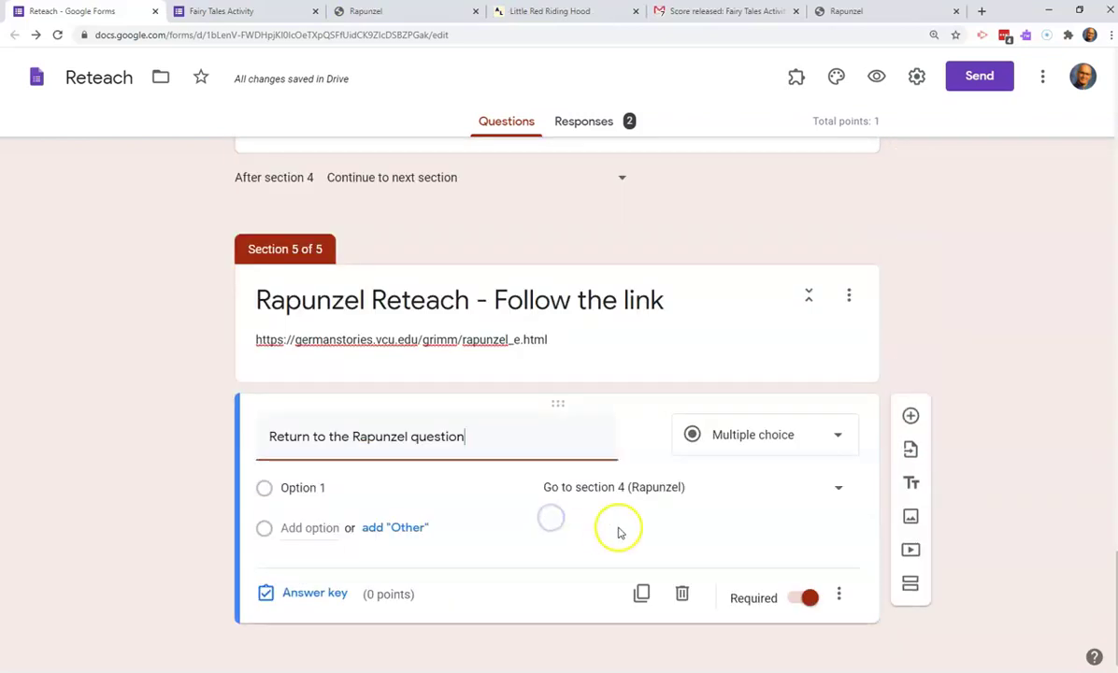
left_click(683, 595)
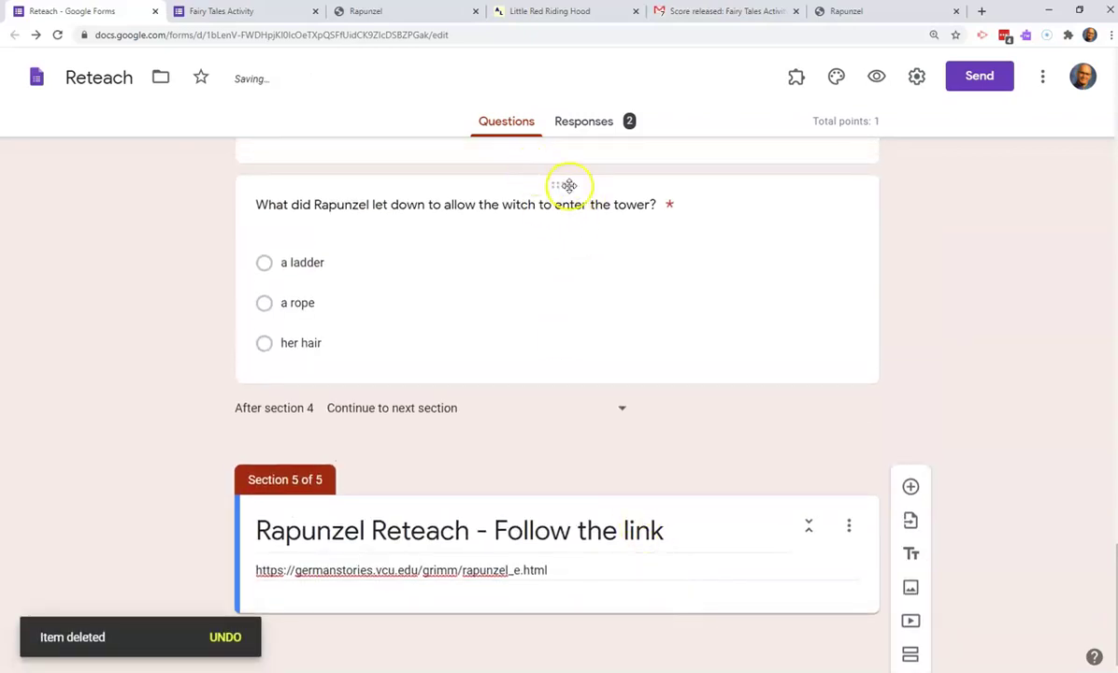
left_click(570, 185)
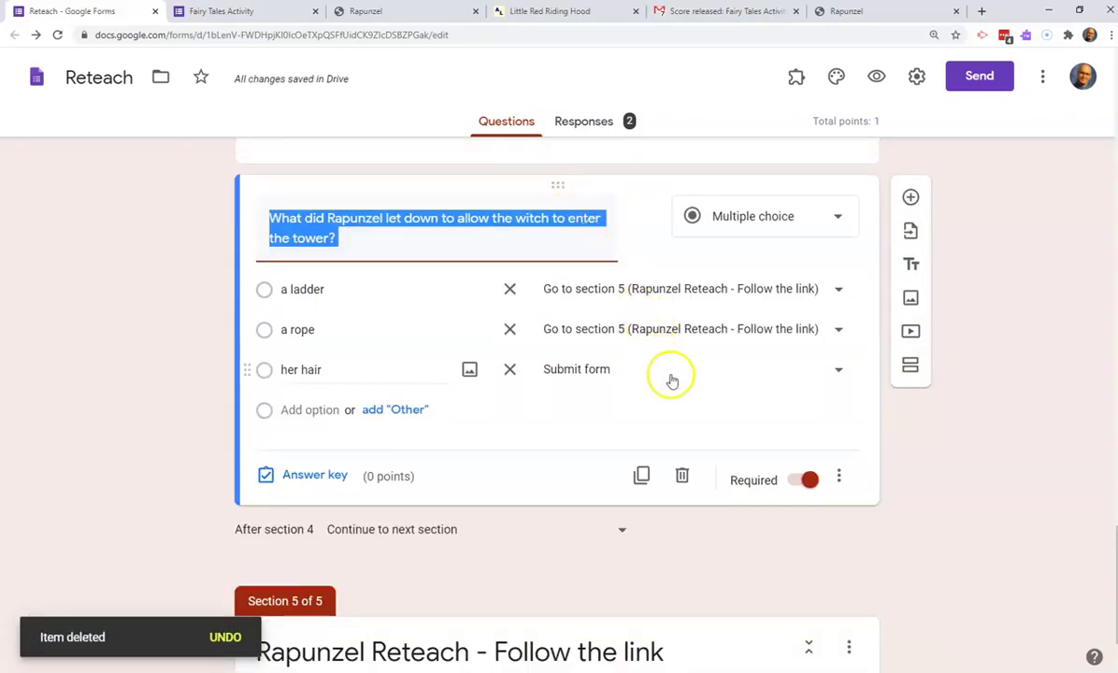
left_click(641, 477)
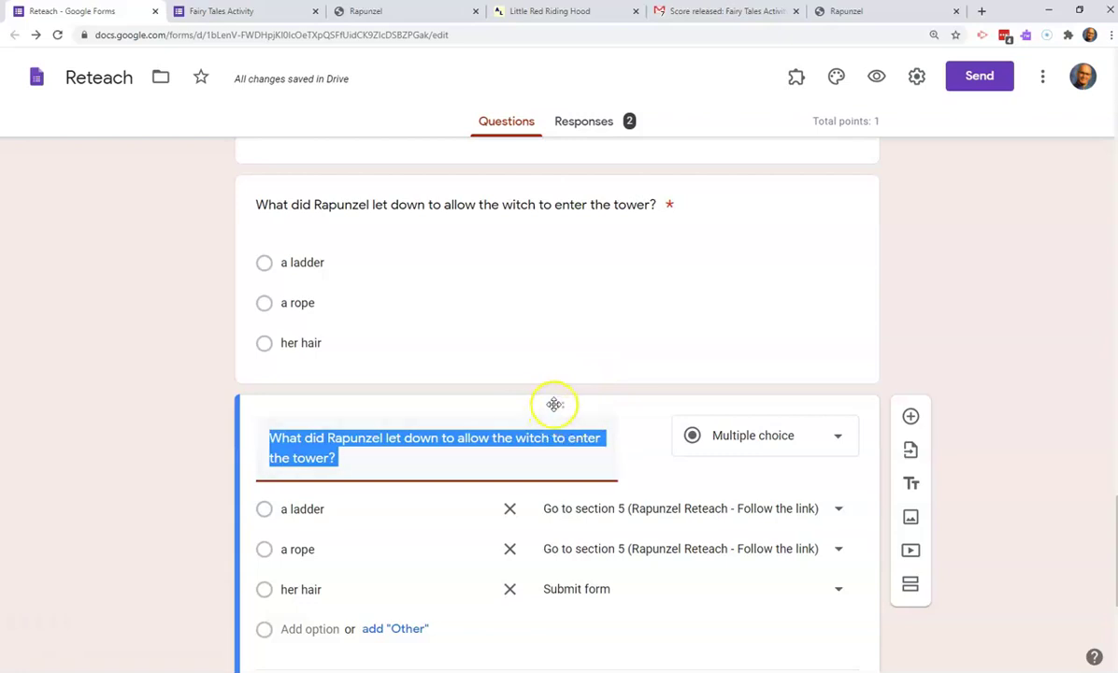
left_click_drag(557, 409, 485, 467)
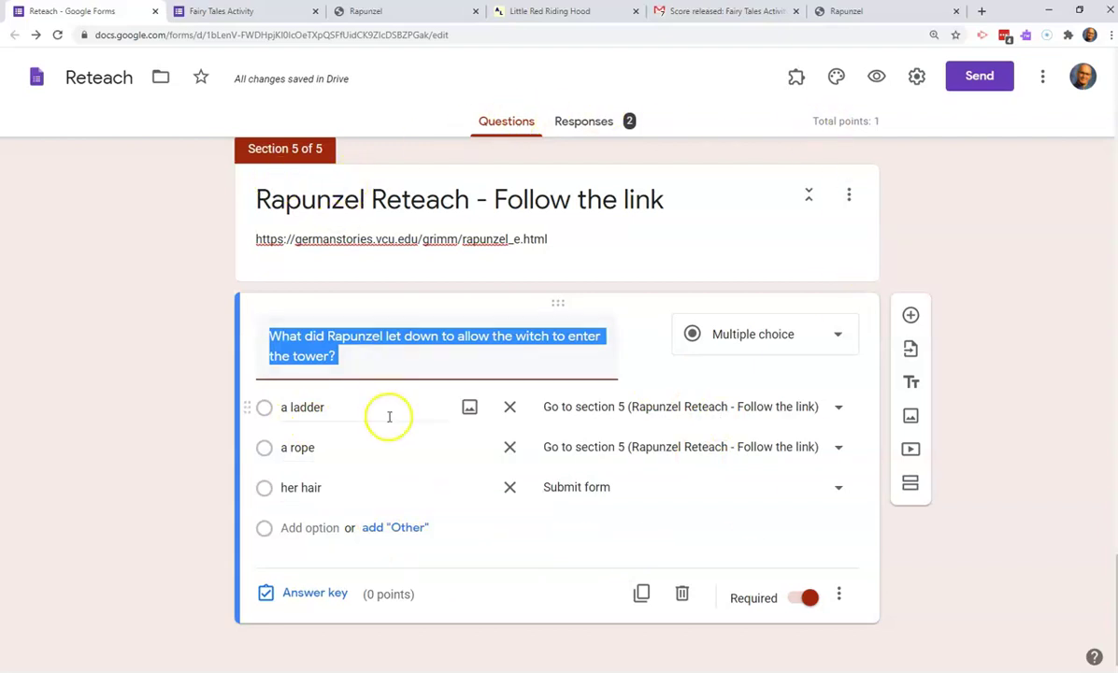
- Start another response on the live Fairy Tales Activity form with a test first name and class period 6
left_click(249, 13)
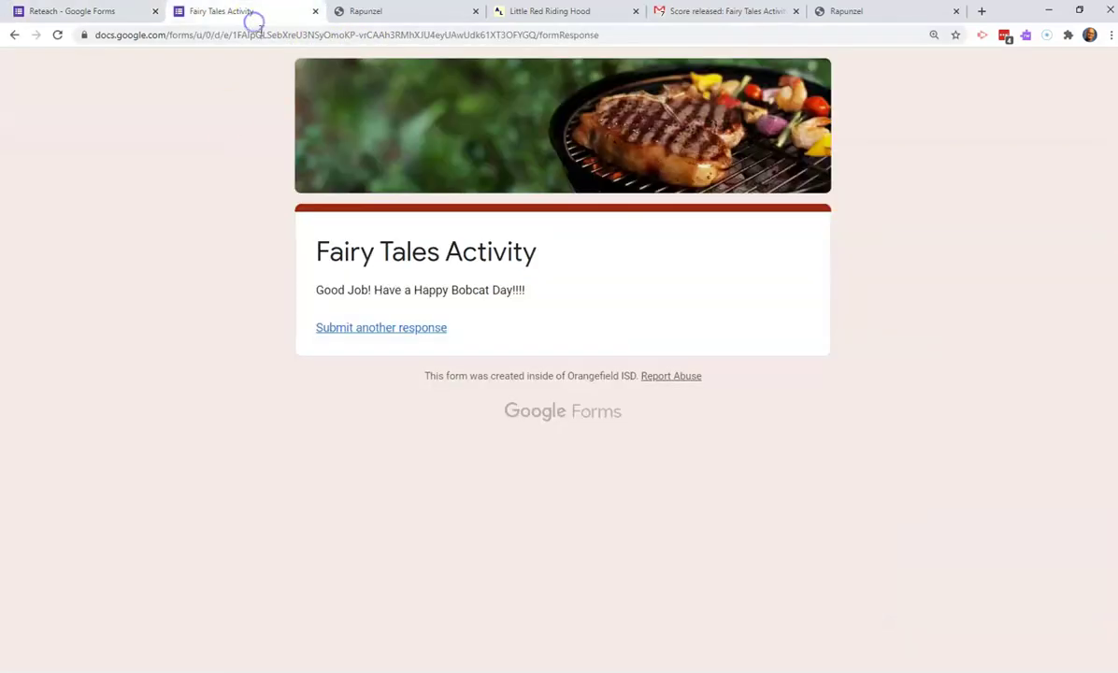
left_click(365, 329)
left_click(342, 567)
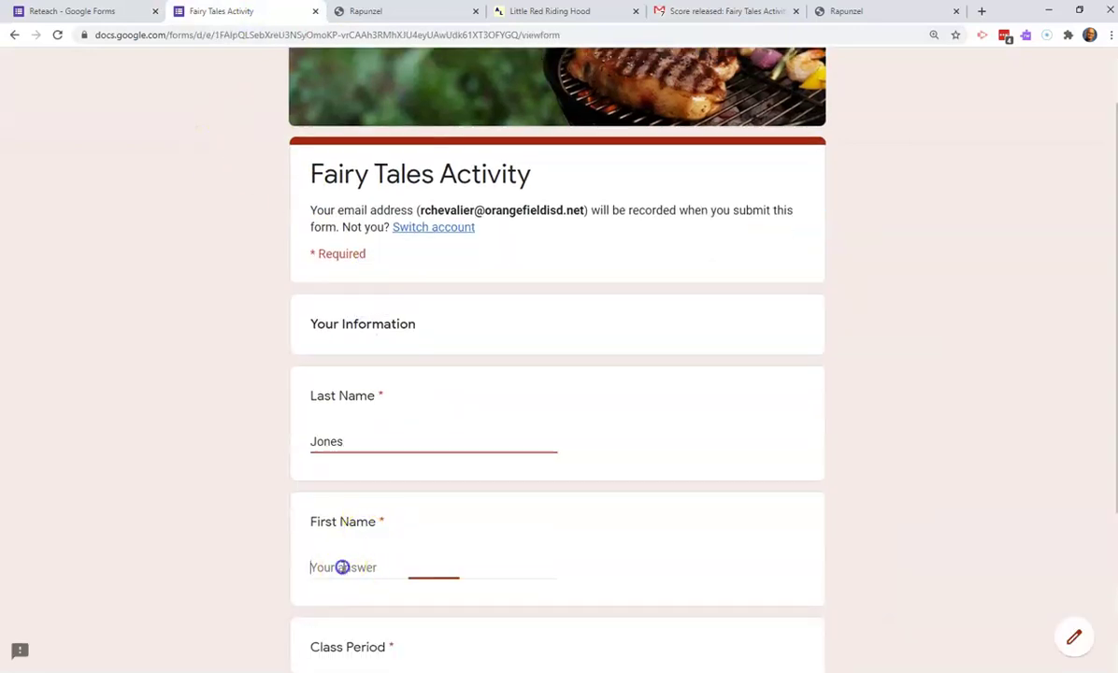
type("jenny")
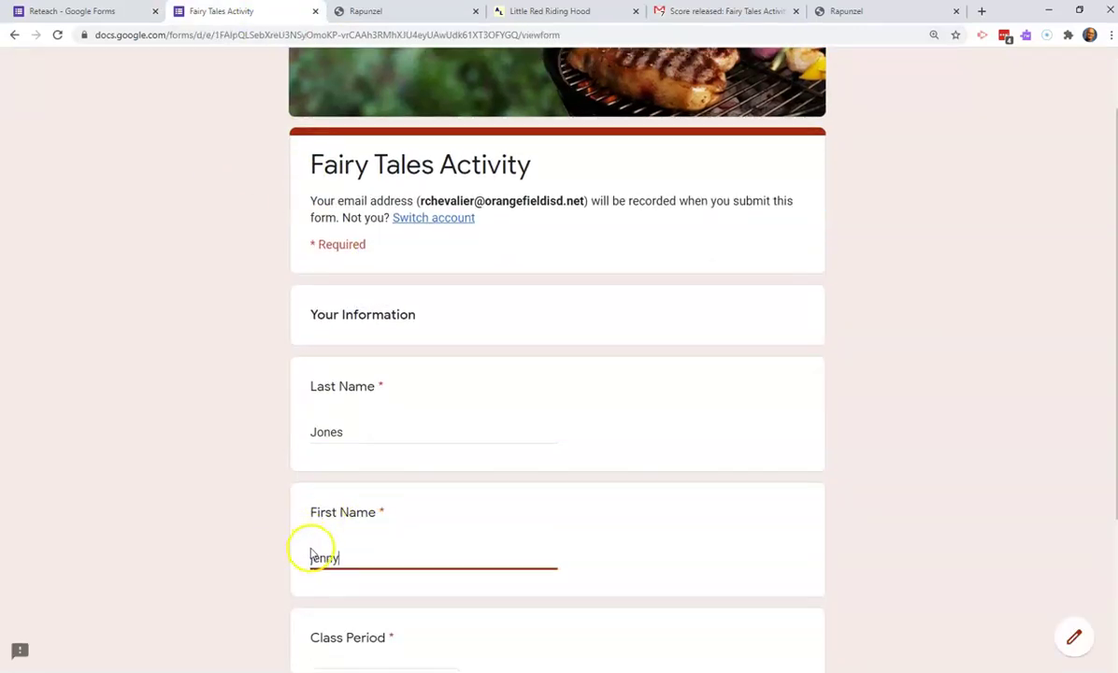
scroll(318, 554, "down", 2)
key("BackSpace")
key("BackSpace")
key("BackSpace")
key("BackSpace")
key("BackSpace")
type("Jen")
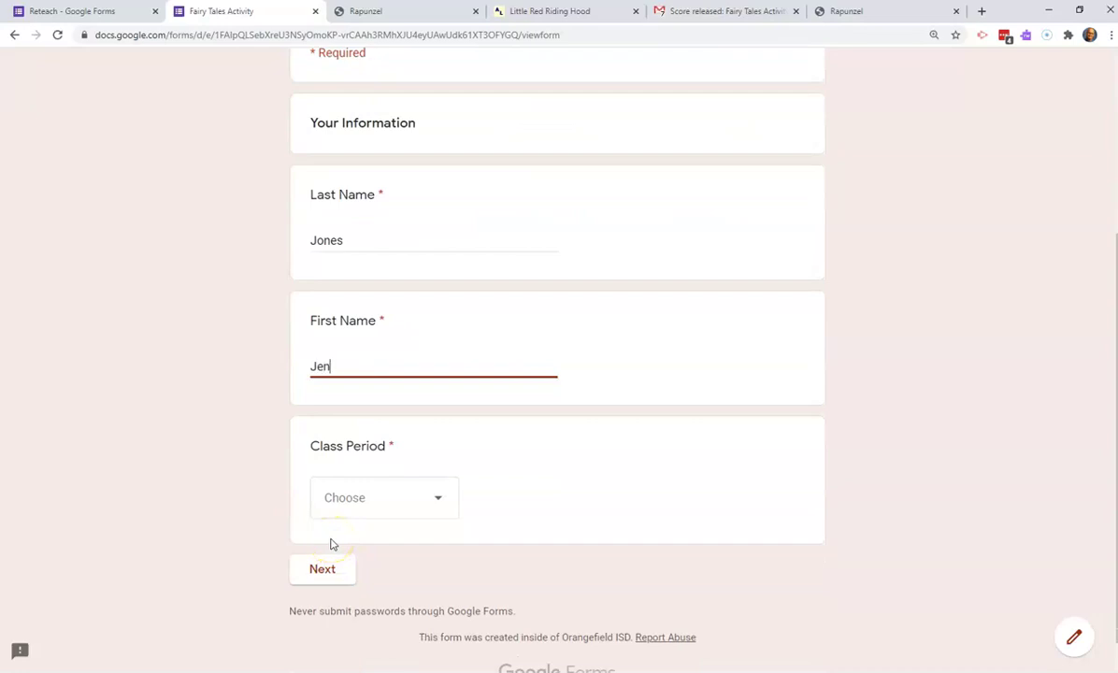
left_click(342, 510)
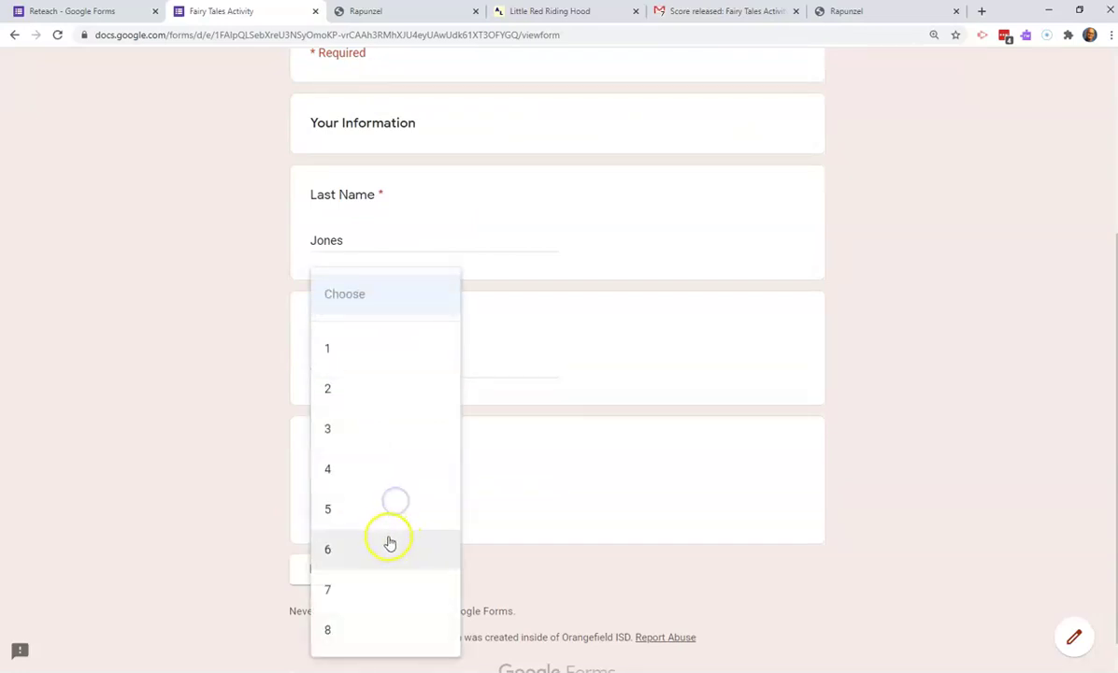
left_click(388, 545)
- Answer Red for the coat colour and the wrong Rapunzel answer 'a ladder'
left_click(334, 569)
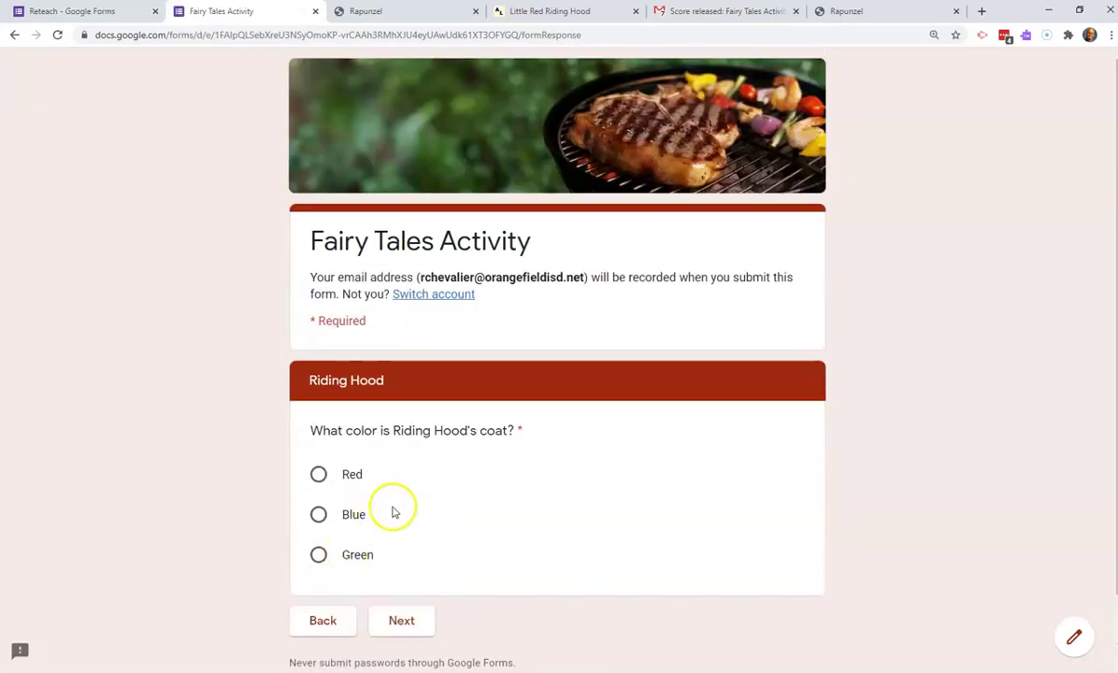
left_click(319, 474)
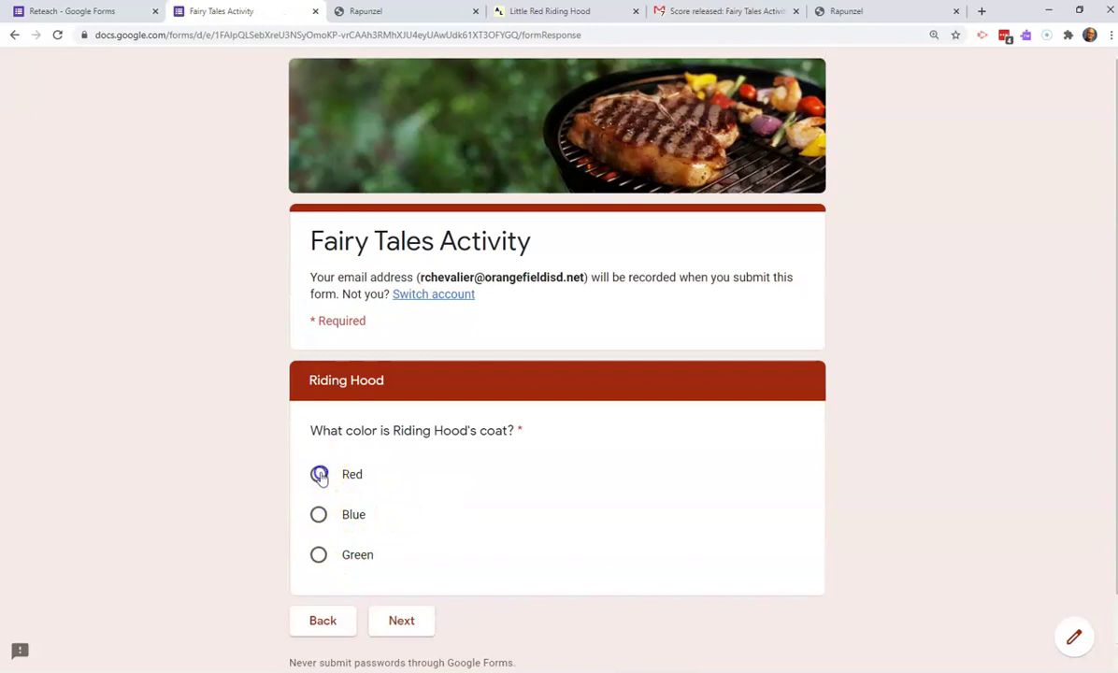
left_click(401, 621)
left_click(318, 475)
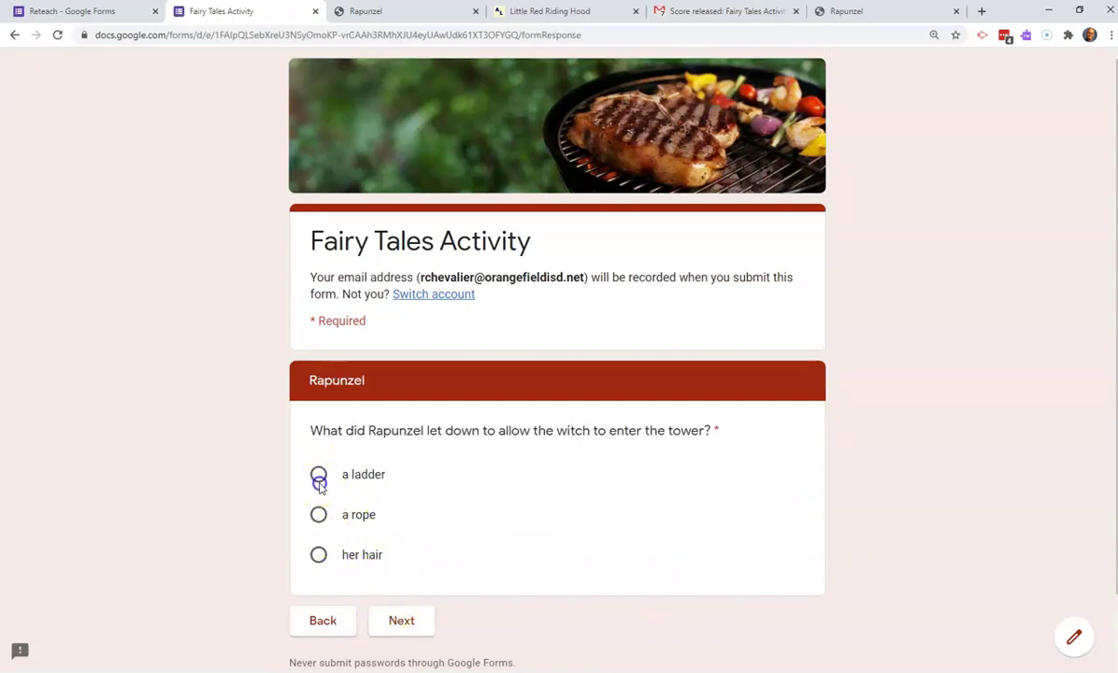
left_click(393, 621)
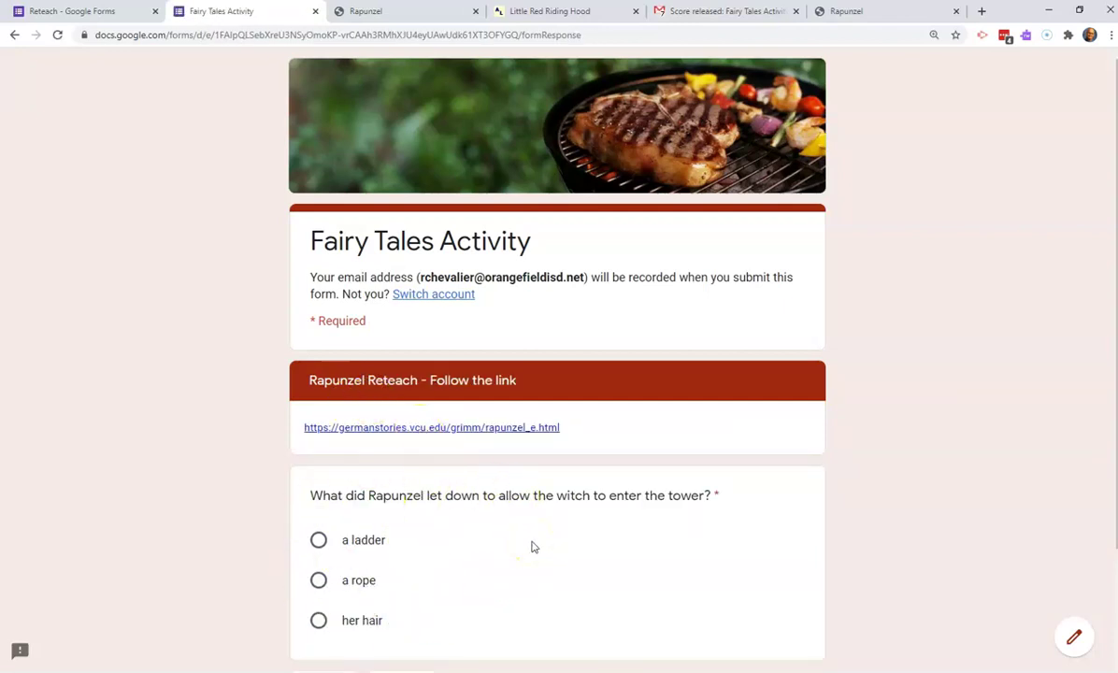
- Choose 'a ladder' again to confirm the reteach loop repeats, then answer 'her hair' and continue
left_click(318, 543)
scroll(393, 515, "down", 2)
left_click(422, 487)
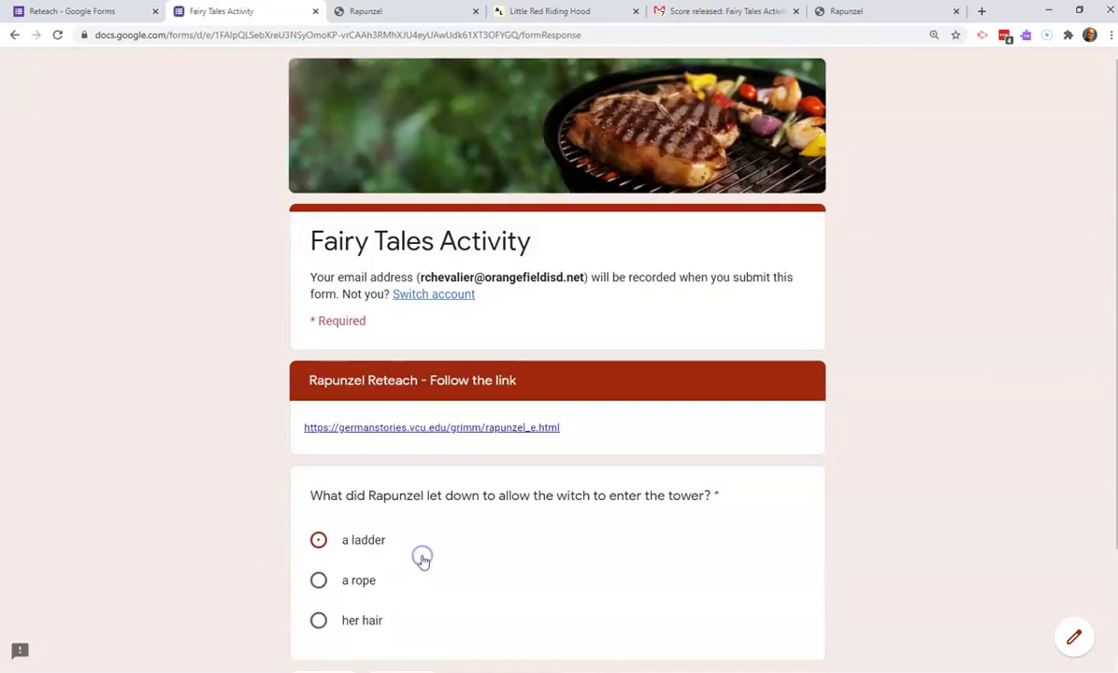
scroll(281, 524, "down", 2)
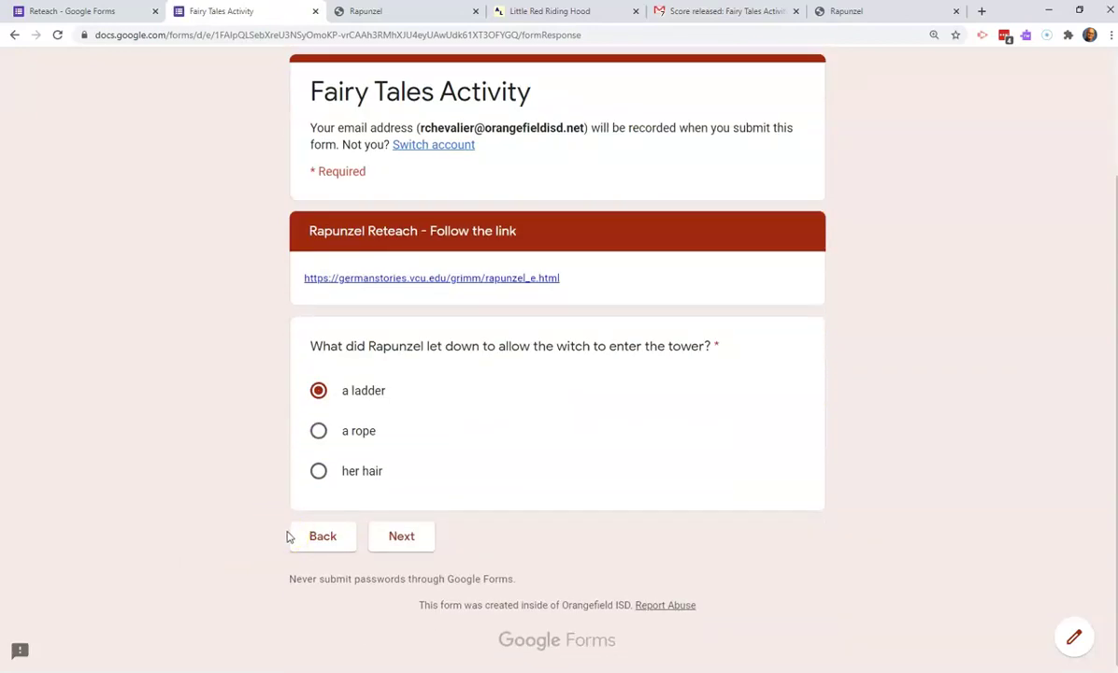
left_click(320, 471)
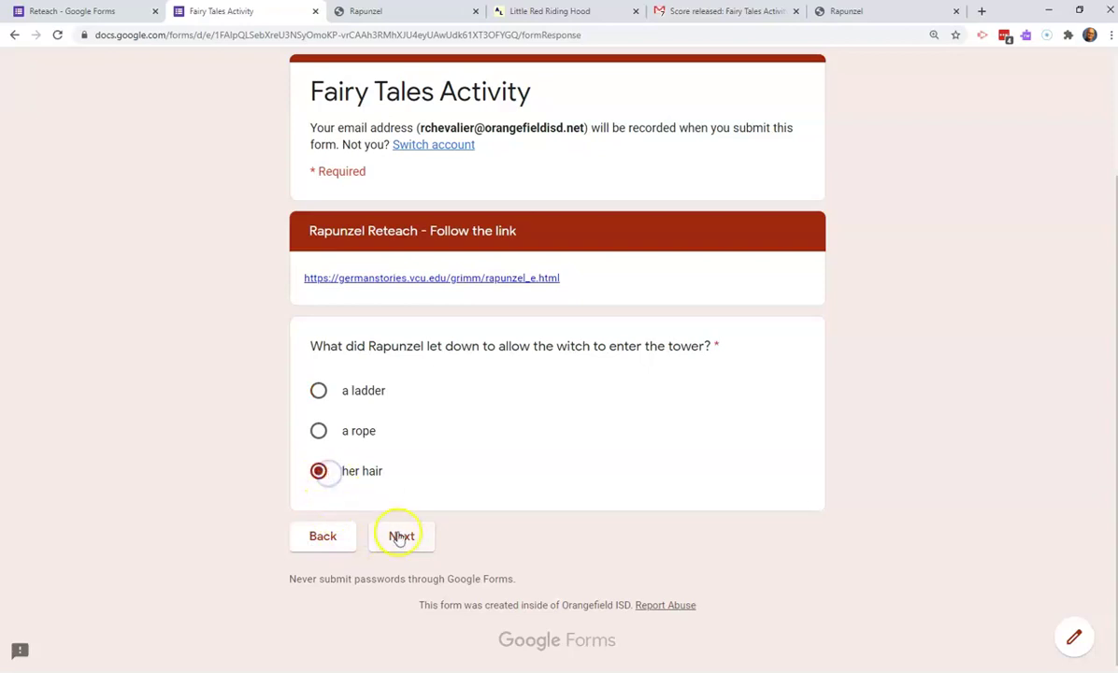
left_click(400, 537)
- Submit the test response and view the 'Good Job! Have a Happy Bobcat Day!!!!' confirmation
left_click(399, 391)
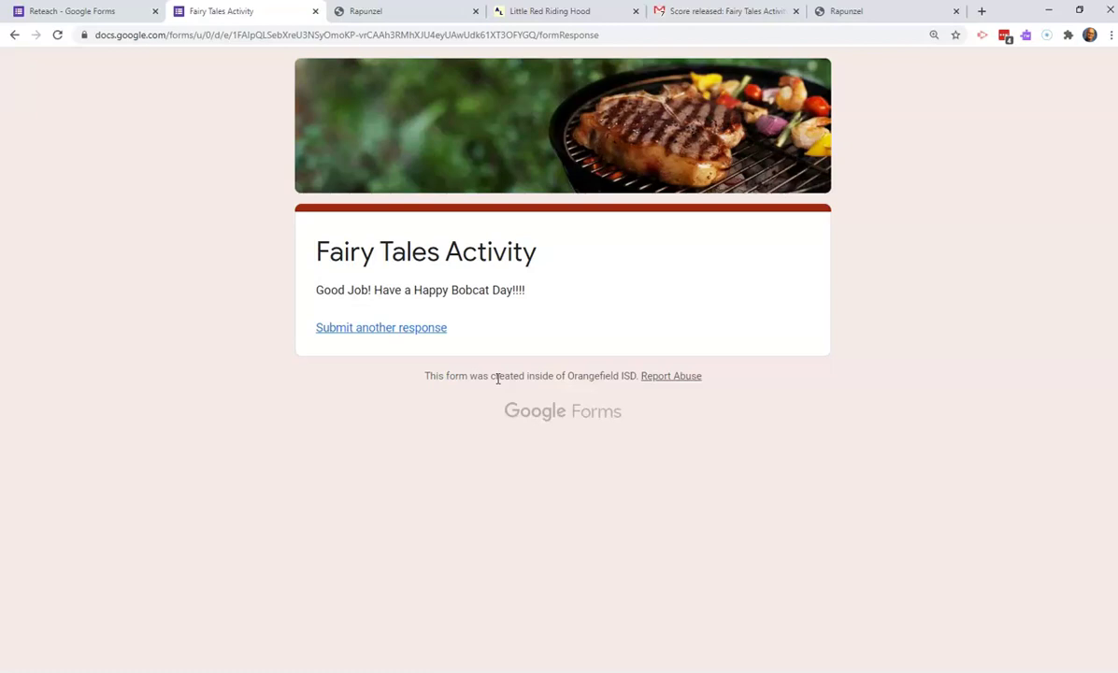
left_click(491, 376)
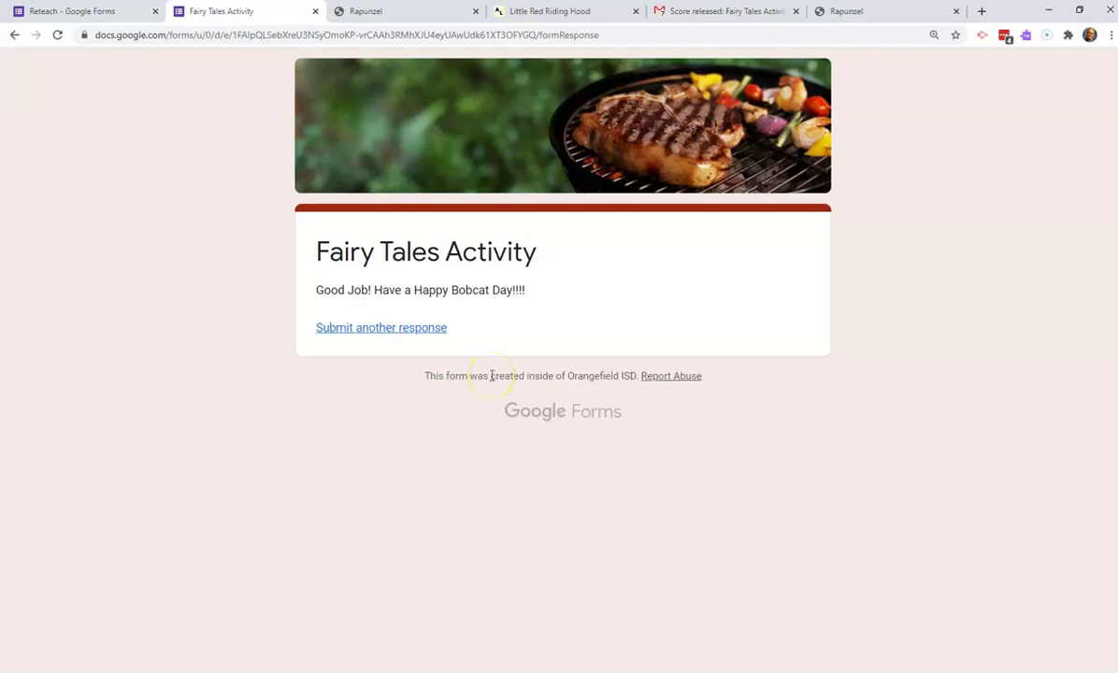